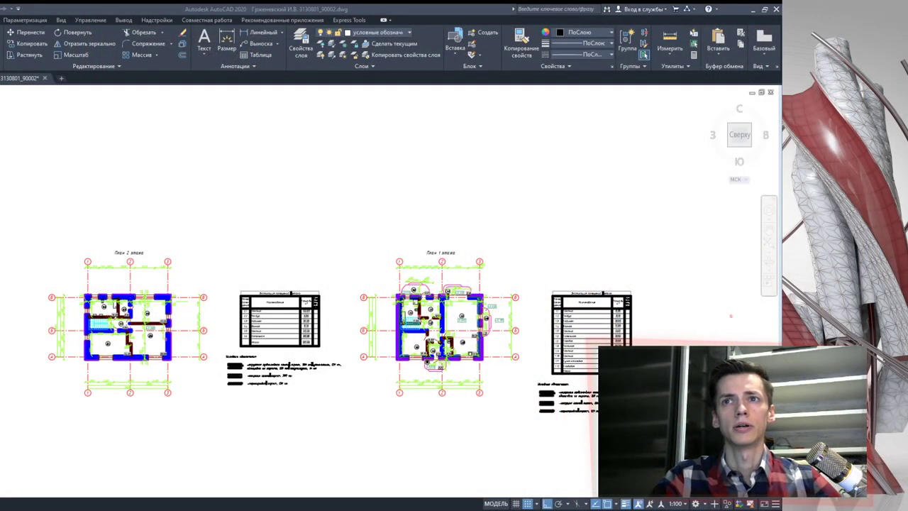
# Step: Centre both floor plans in the view and bring up the layer settings
pyautogui.click(424, 212)
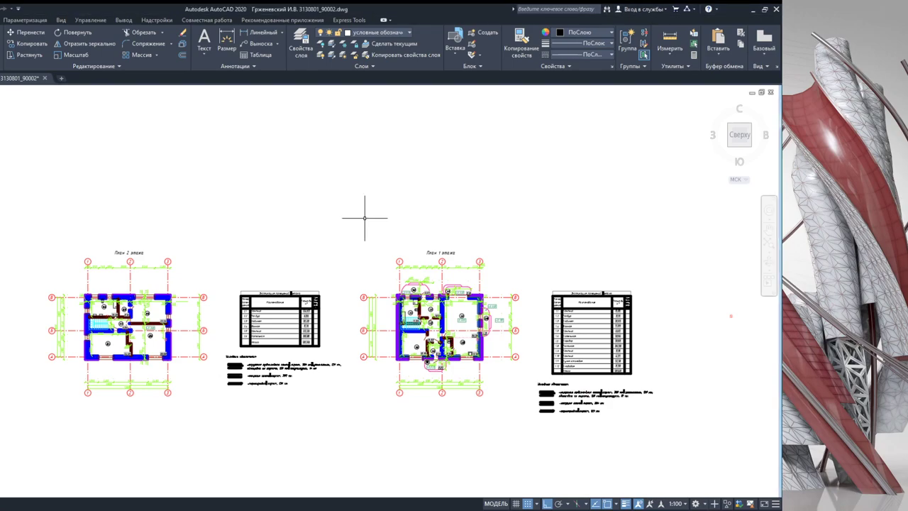
pyautogui.moveTo(150, 265); pyautogui.dragTo(237, 268, button='middle')
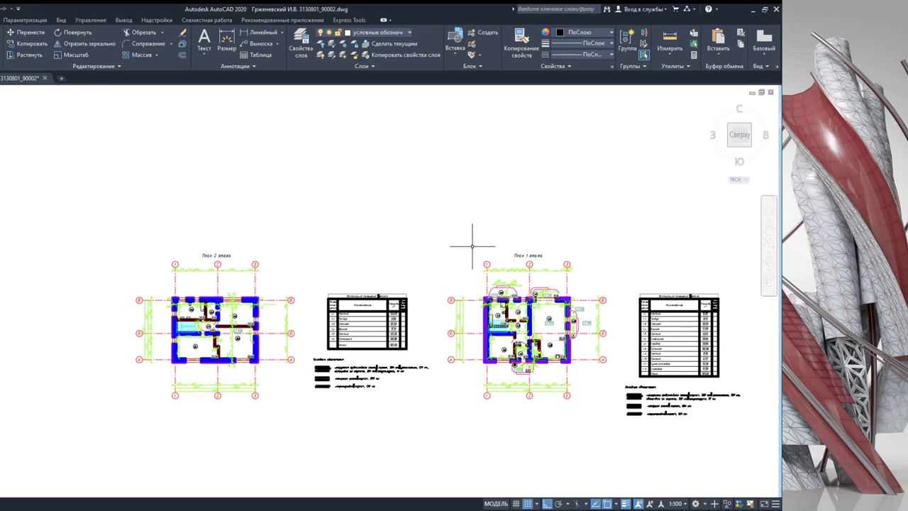
pyautogui.moveTo(439, 260); pyautogui.dragTo(367, 242, button='middle')
pyautogui.moveTo(149, 251); pyautogui.dragTo(268, 259, button='middle')
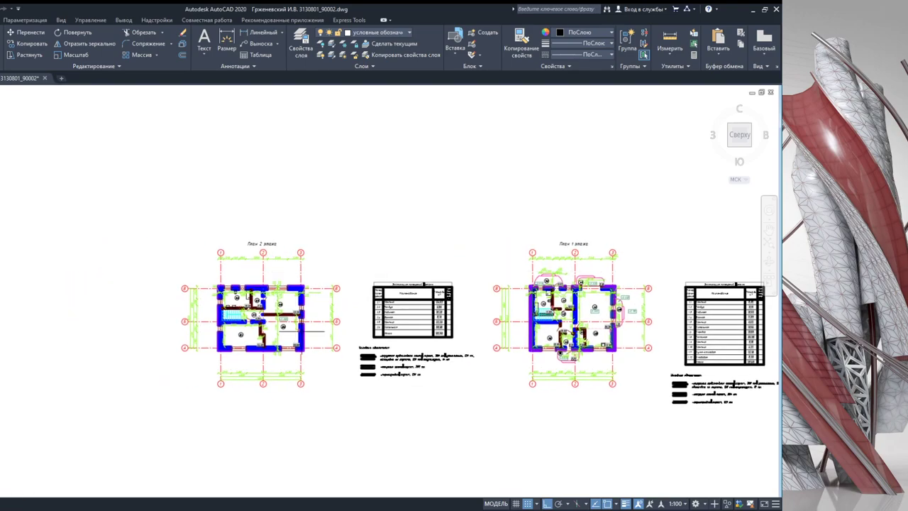
pyautogui.click(301, 44)
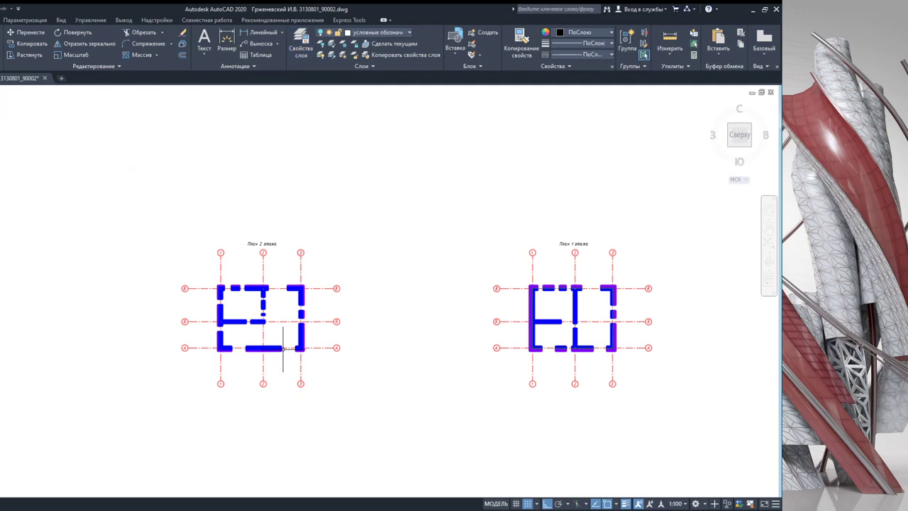
# Step: Select the second-floor plan and paste a copy of it with Ctrl+C/Ctrl+V
pyautogui.click(386, 404)
pyautogui.click(239, 236)
pyautogui.scroll(5, 294, 237)
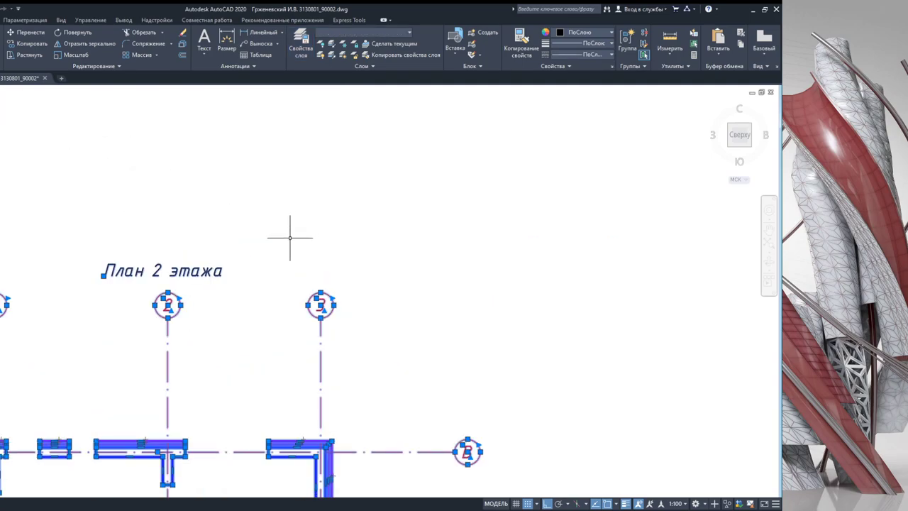
pyautogui.scroll(-4, 213, 273)
pyautogui.scroll(-2, 213, 272)
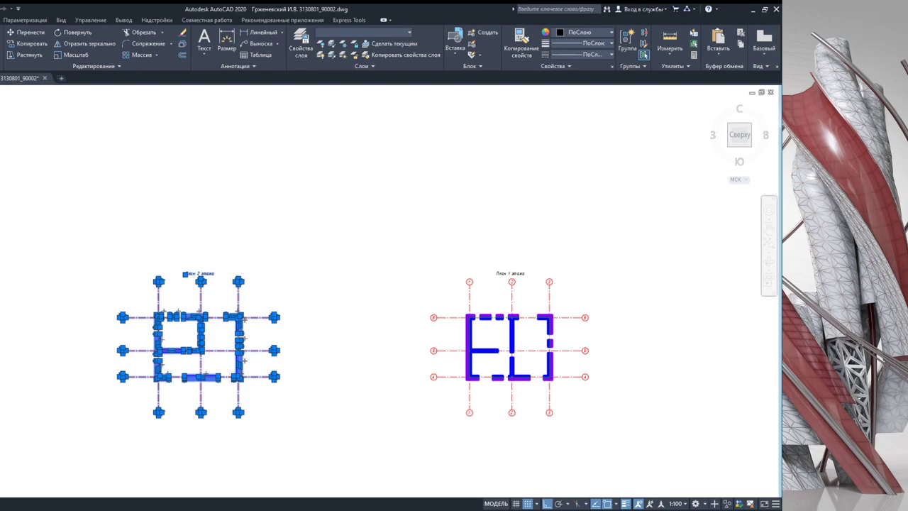
pyautogui.moveTo(177, 282); pyautogui.dragTo(270, 266, button='middle')
pyautogui.hotkey('ctrl', 'c')
pyautogui.hotkey('ctrl', 'v')
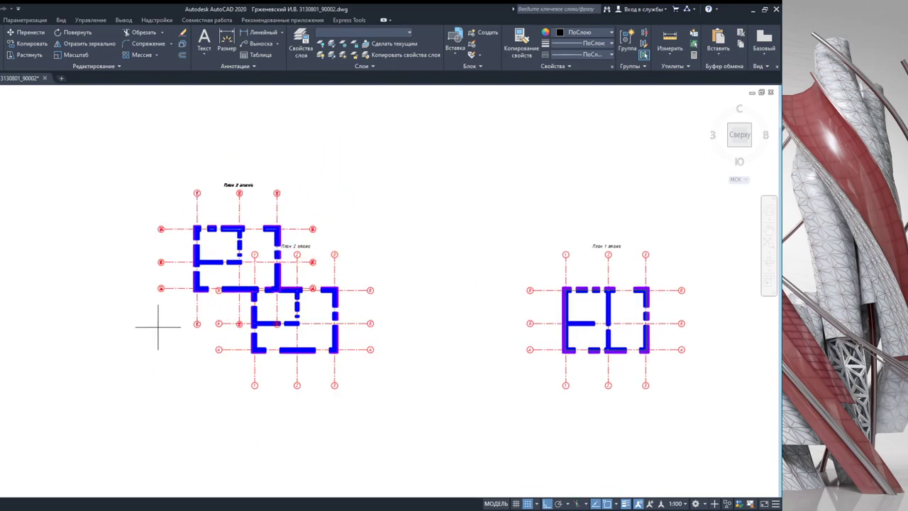
pyautogui.moveTo(50, 403); pyautogui.dragTo(186, 387, button='middle')
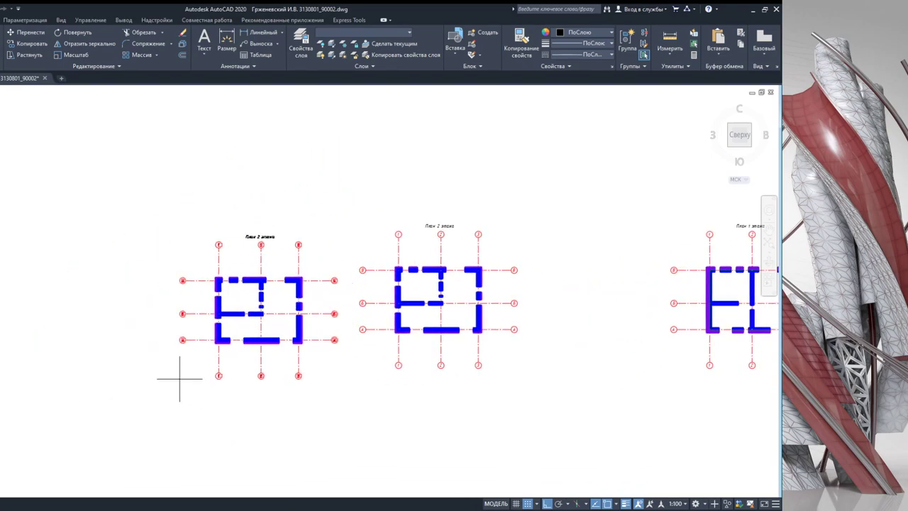
pyautogui.press('Escape')
# Step: Move the pasted plan from its axis A marker into place between the two plans
pyautogui.moveTo(544, 381); pyautogui.dragTo(350, 197)
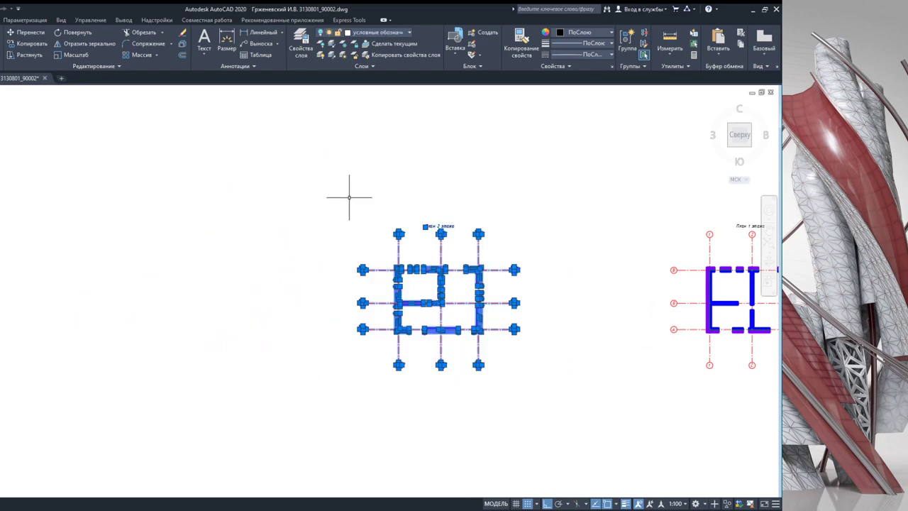
pyautogui.click(33, 55)
pyautogui.scroll(4, 358, 324)
pyautogui.click(357, 325)
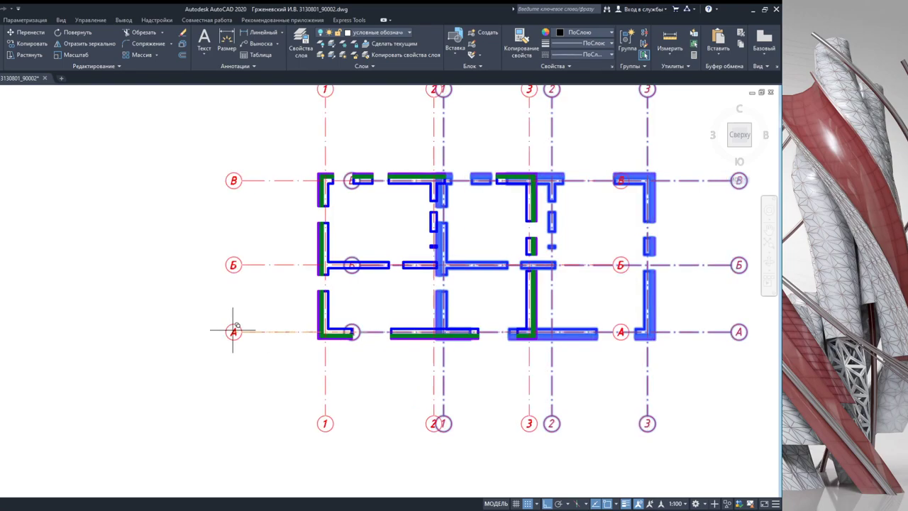
pyautogui.scroll(-2, 564, 287)
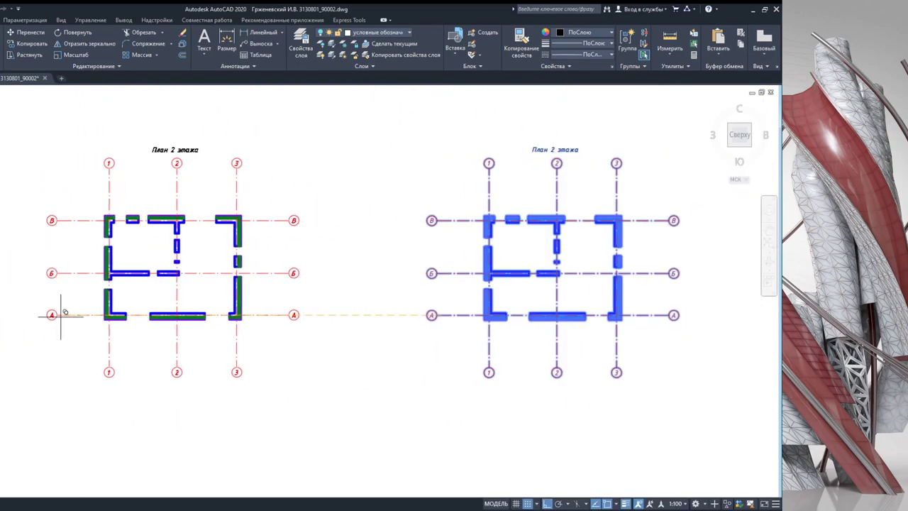
pyautogui.click(52, 314)
pyautogui.moveTo(318, 280); pyautogui.dragTo(397, 333, button='middle')
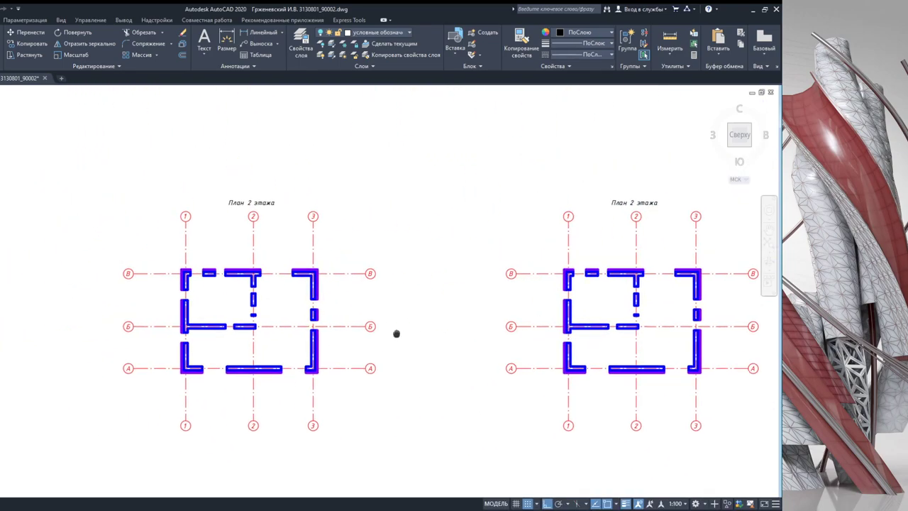
pyautogui.scroll(-2, 411, 270)
pyautogui.moveTo(411, 270)
pyautogui.mouseDown(button='middle')
pyautogui.moveTo(138, 254)
pyautogui.moveTo(338, 258)
pyautogui.mouseUp(button='middle')
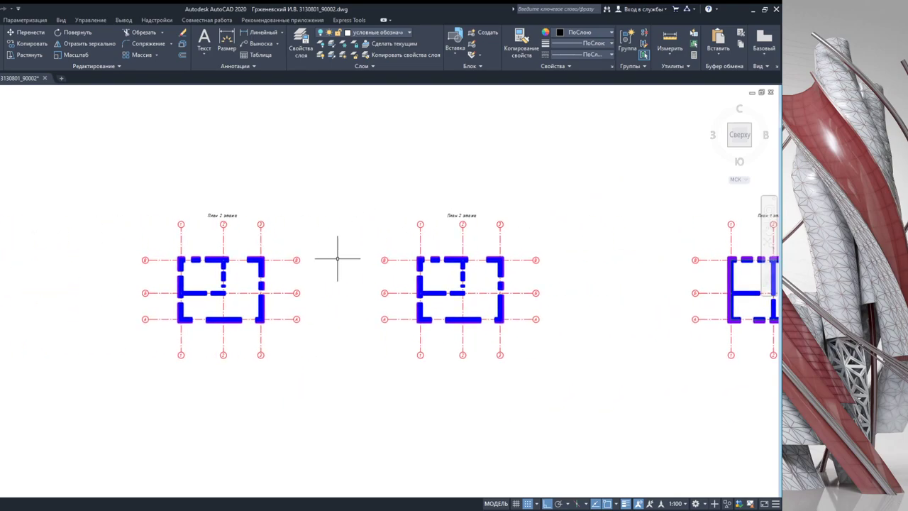
pyautogui.scroll(2, 213, 213)
pyautogui.scroll(4, 227, 216)
# Step: Edit the copied plan's title, replacing '2 этажа' with 'кровли'
pyautogui.click(242, 223)
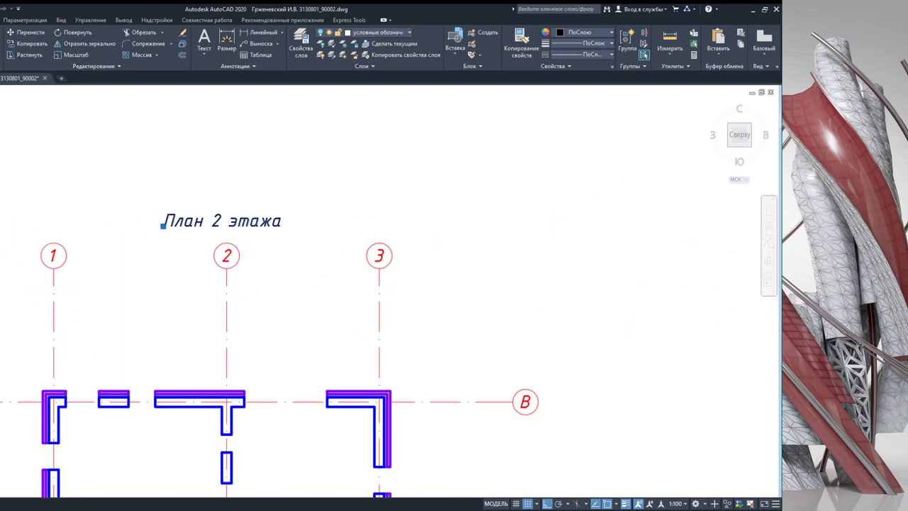
pyautogui.doubleClick(243, 222)
pyautogui.moveTo(282, 222); pyautogui.dragTo(211, 222)
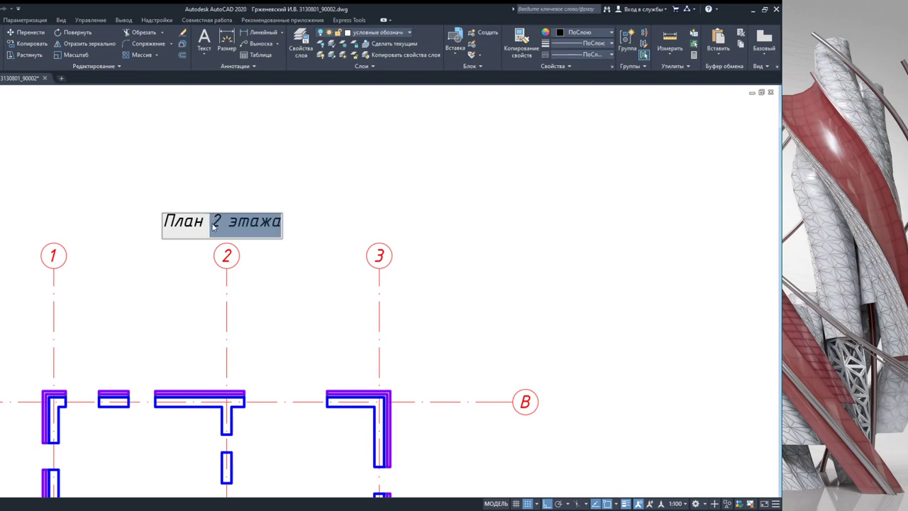
pyautogui.write('дк')
pyautogui.press('BackSpace')
pyautogui.press('BackSpace')
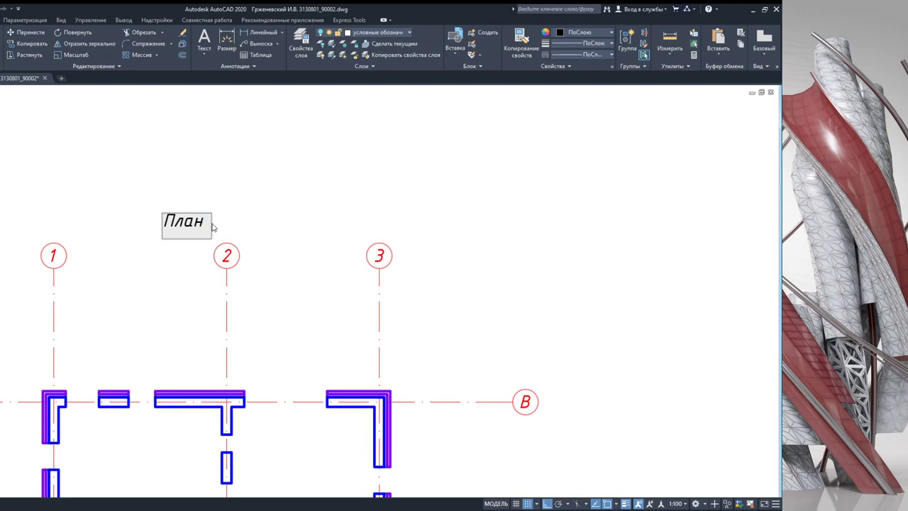
pyautogui.write('дkf')
pyautogui.press('BackSpace')
pyautogui.press('BackSpace')
pyautogui.press('BackSpace')
pyautogui.write('пл')
pyautogui.press('BackSpace')
pyautogui.press('BackSpace')
pyautogui.write('кровли')
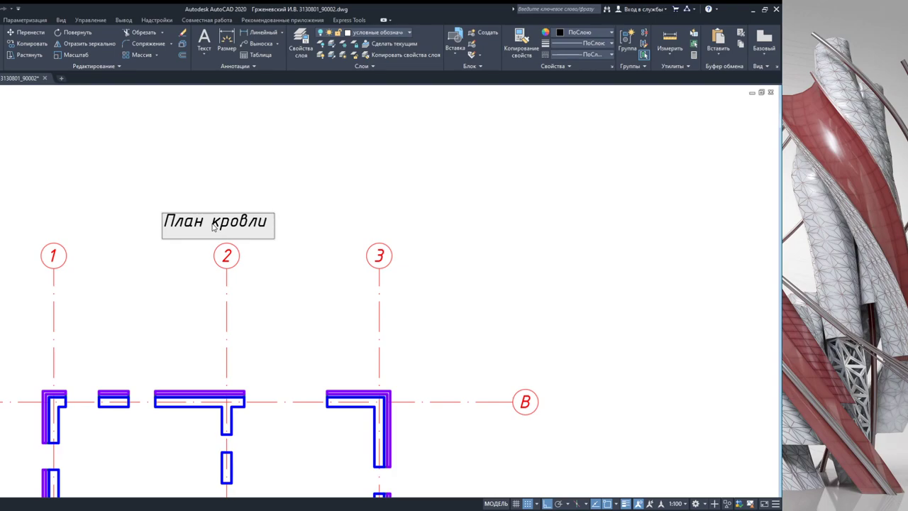
pyautogui.press('BackSpace')
pyautogui.click(281, 197)
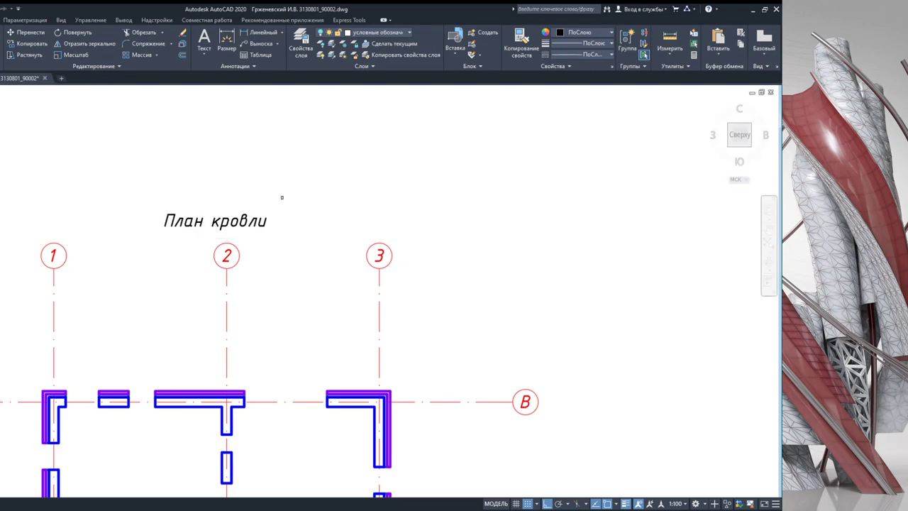
# Step: Extend the corner wall near axis 3 and its insulation line left to join the T wall
pyautogui.moveTo(310, 270); pyautogui.dragTo(289, 210, button='middle')
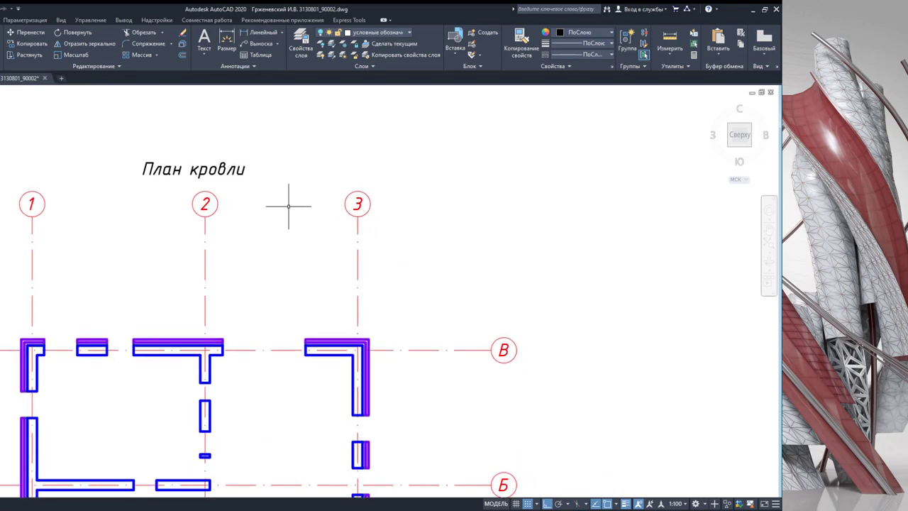
pyautogui.scroll(2, 287, 213)
pyautogui.scroll(-4, 273, 224)
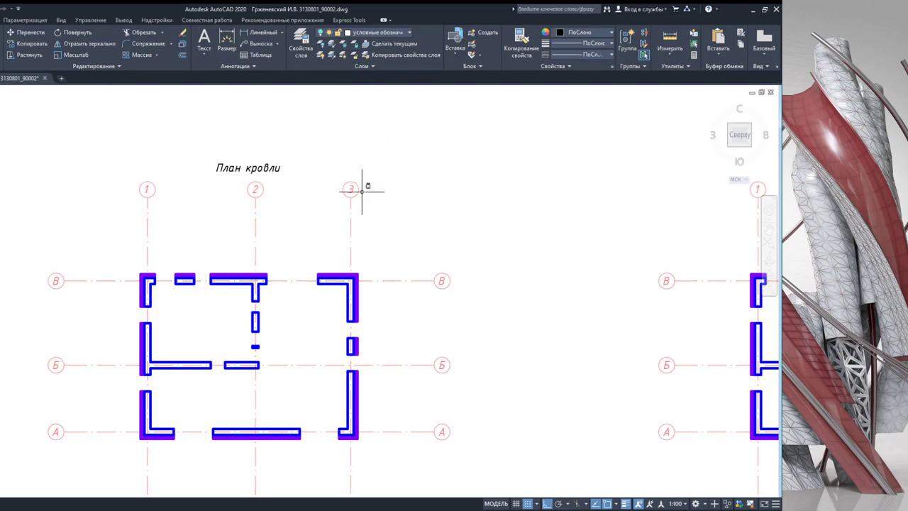
pyautogui.scroll(2, 331, 268)
pyautogui.scroll(4, 331, 268)
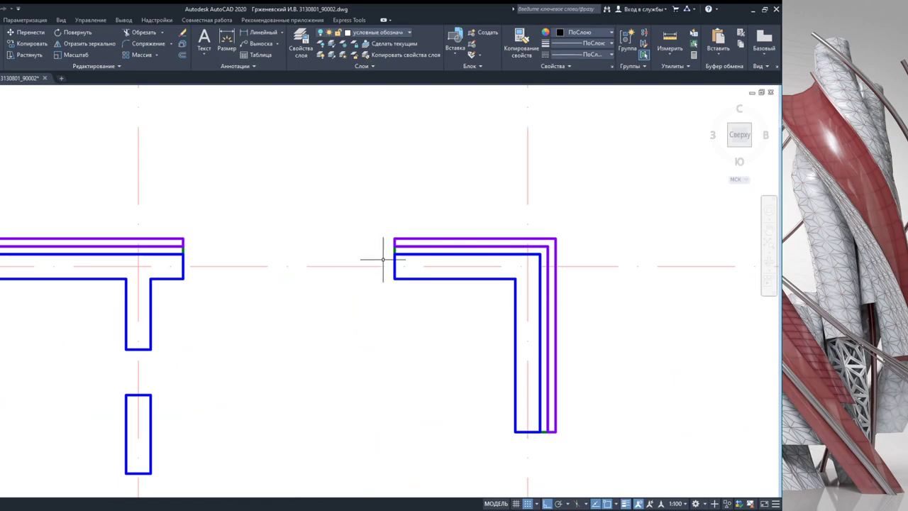
pyautogui.click(395, 259)
pyautogui.click(395, 266)
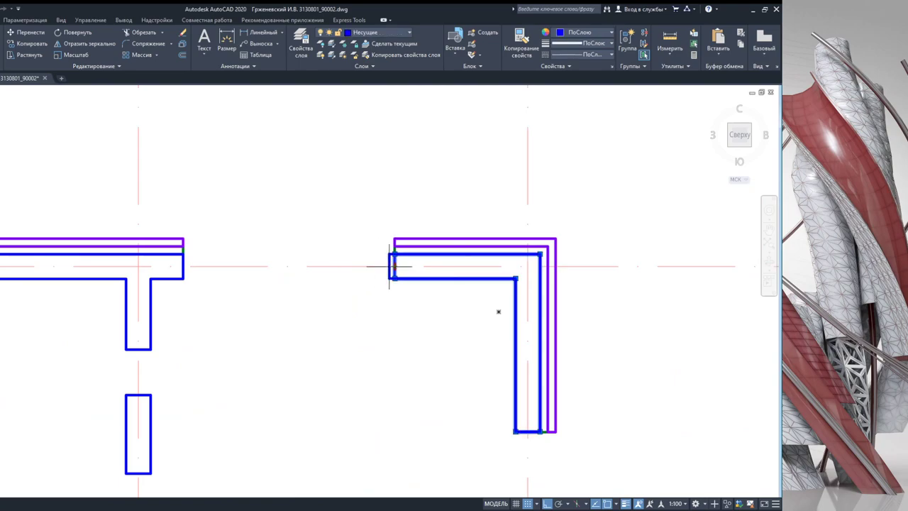
pyautogui.click(183, 266)
pyautogui.press('Escape')
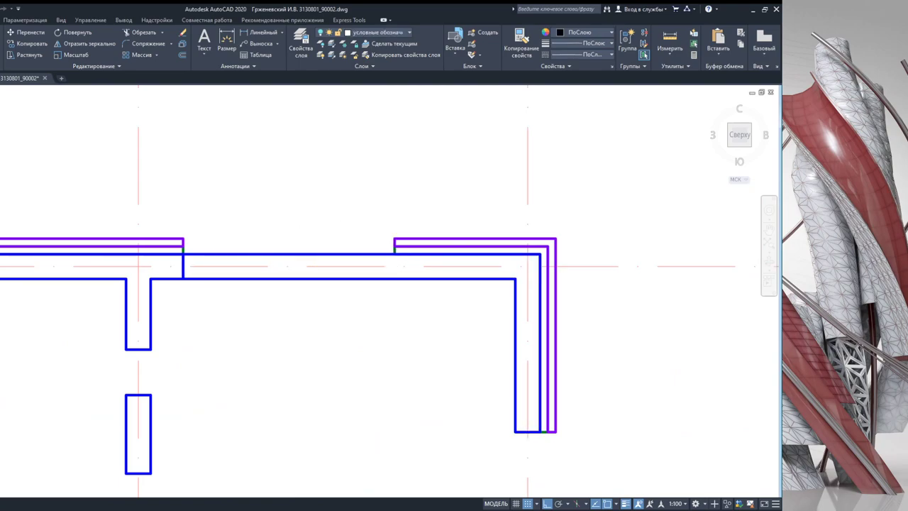
pyautogui.click(395, 250)
pyautogui.click(395, 249)
pyautogui.click(183, 249)
pyautogui.press('Escape')
# Step: Stretch the right-hand purple cladding left to close the same gap
pyautogui.scroll(6, 188, 248)
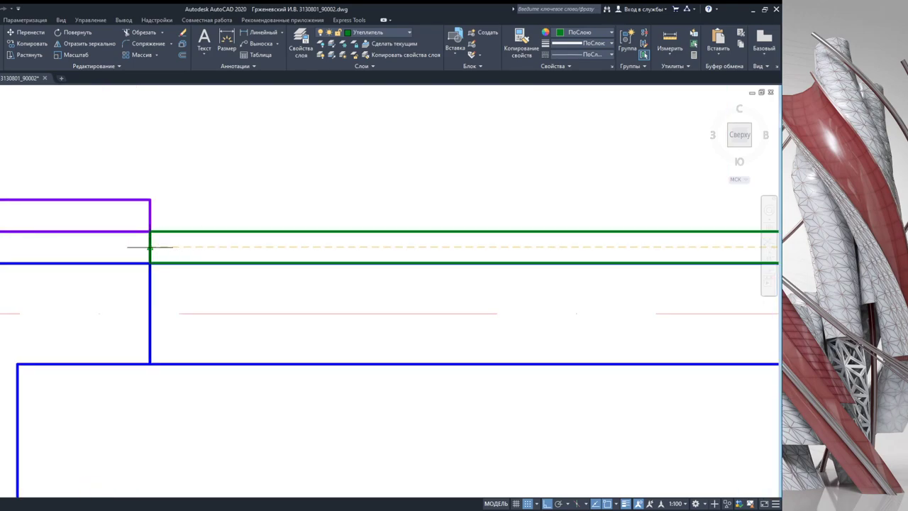
pyautogui.scroll(-2, 319, 242)
pyautogui.scroll(-2, 556, 233)
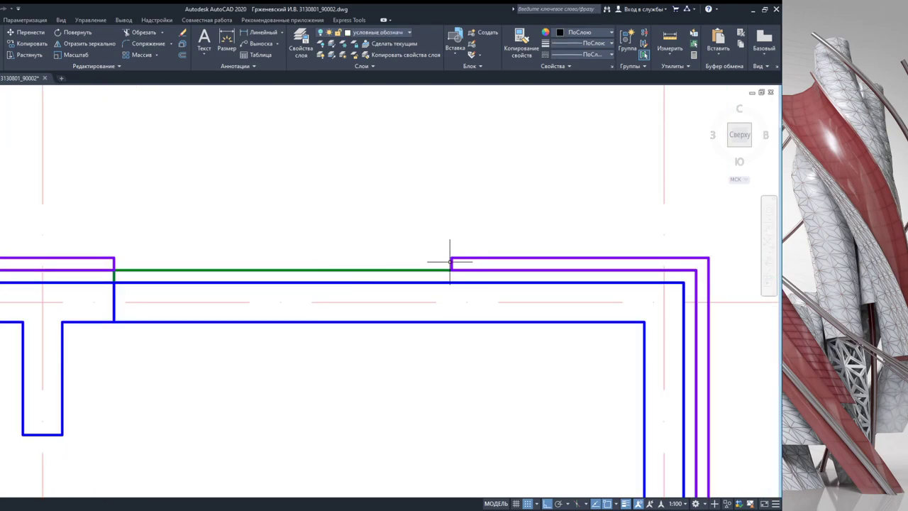
pyautogui.click(451, 263)
pyautogui.click(451, 262)
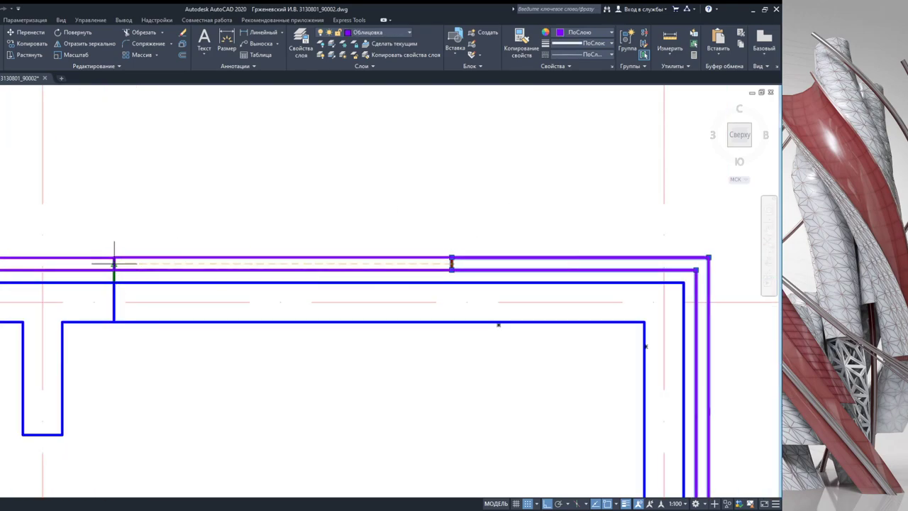
pyautogui.click(114, 263)
pyautogui.press('Escape')
# Step: Stretch the vertical wall's cladding down to the lower wall and delete the stray insulation pieces
pyautogui.scroll(-4, 243, 260)
pyautogui.scroll(2, 290, 263)
pyautogui.scroll(3, 298, 217)
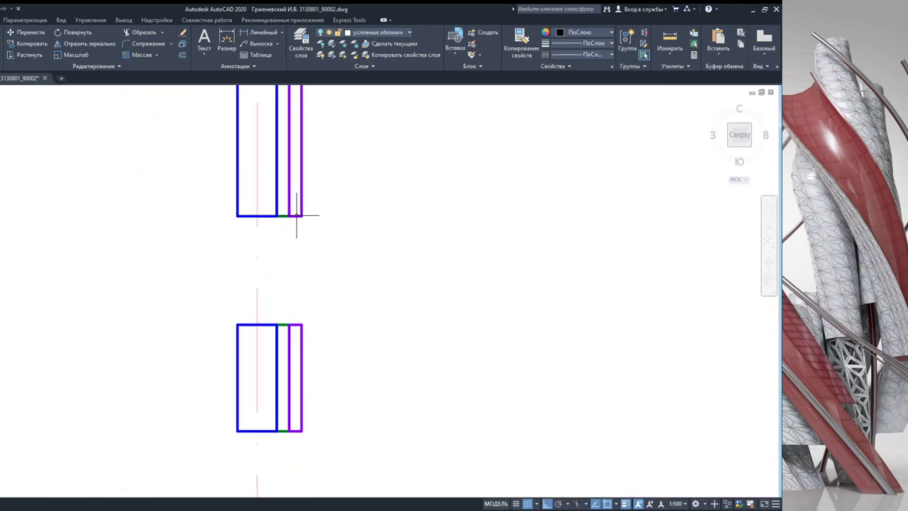
pyautogui.click(297, 214)
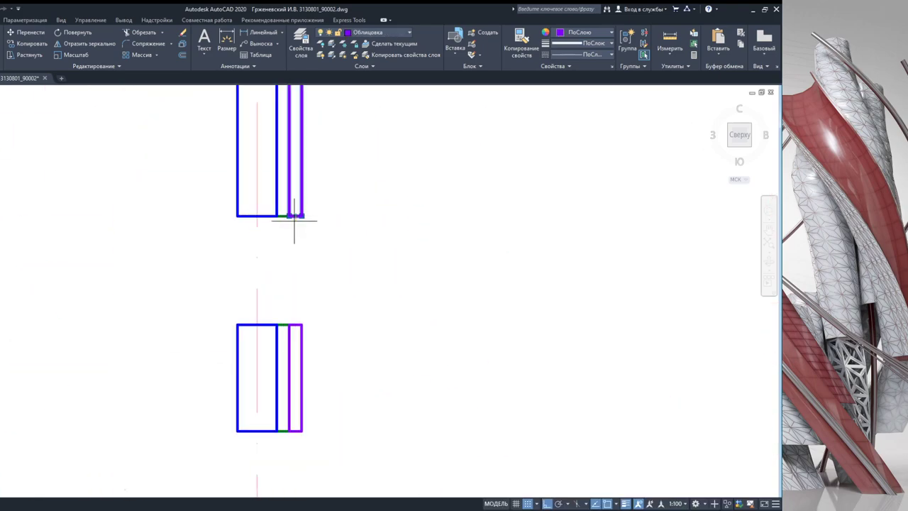
pyautogui.click(297, 215)
pyautogui.click(296, 323)
pyautogui.press('Escape')
pyautogui.click(283, 215)
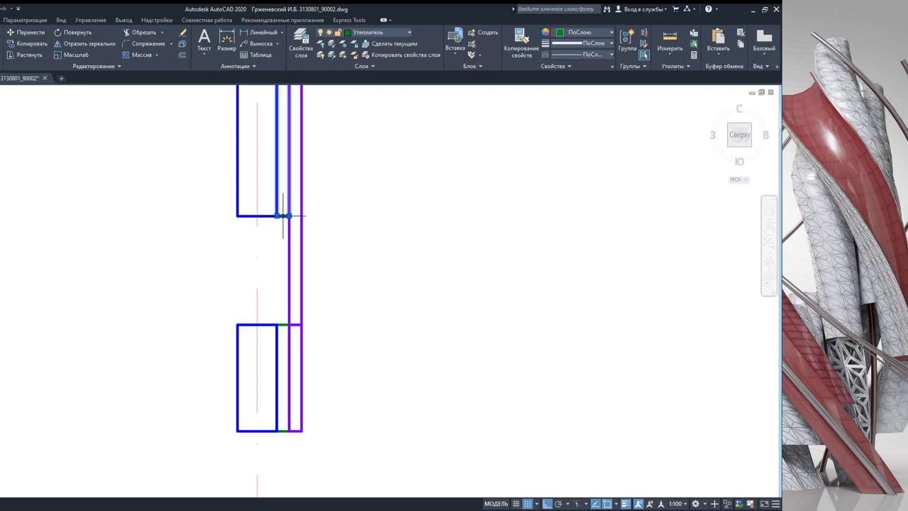
pyautogui.click(283, 215)
pyautogui.press('Delete')
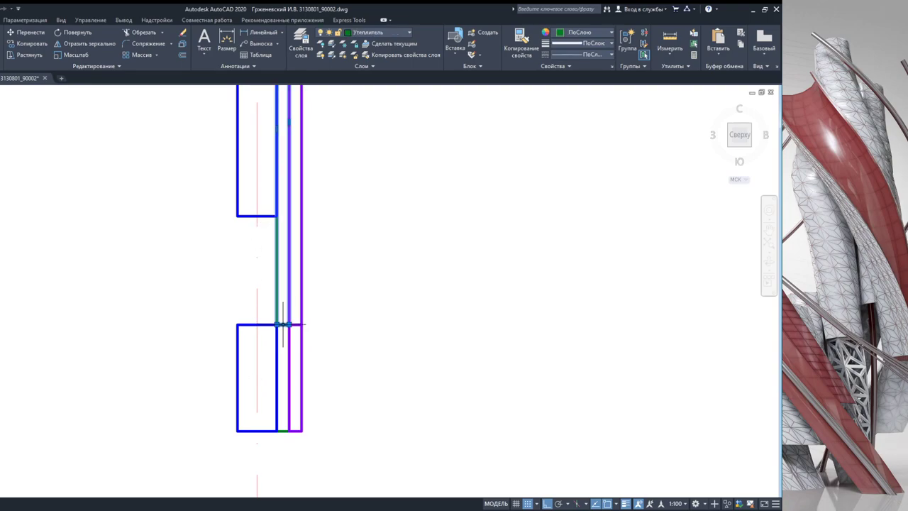
# Step: Extend the upper load-bearing wall pieces and short insulation segment down to the lower wall
pyautogui.click(258, 216)
pyautogui.click(256, 215)
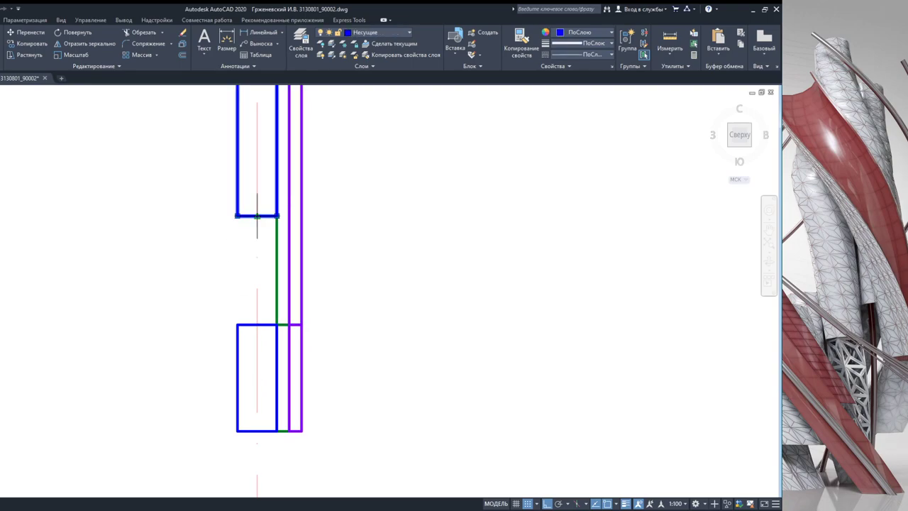
pyautogui.click(259, 324)
pyautogui.press('Escape')
pyautogui.scroll(-5, 259, 324)
pyautogui.scroll(4, 256, 273)
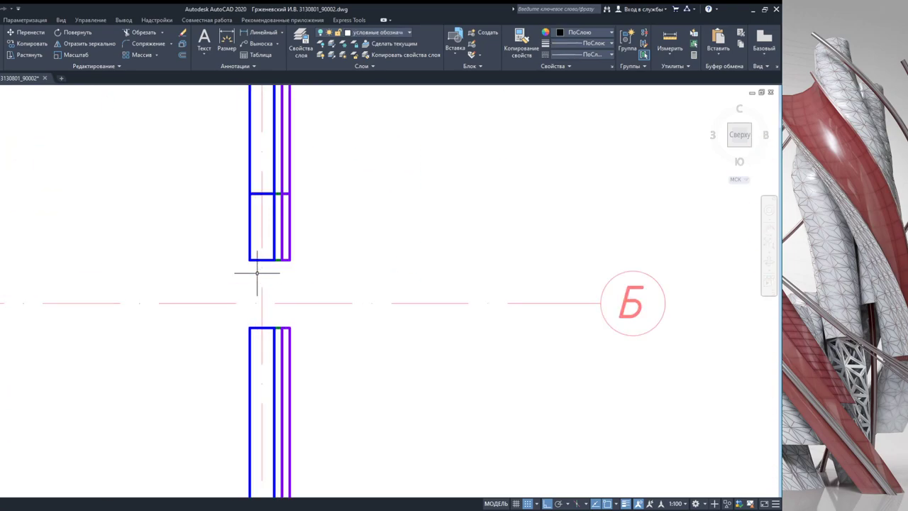
pyautogui.click(260, 258)
pyautogui.click(263, 260)
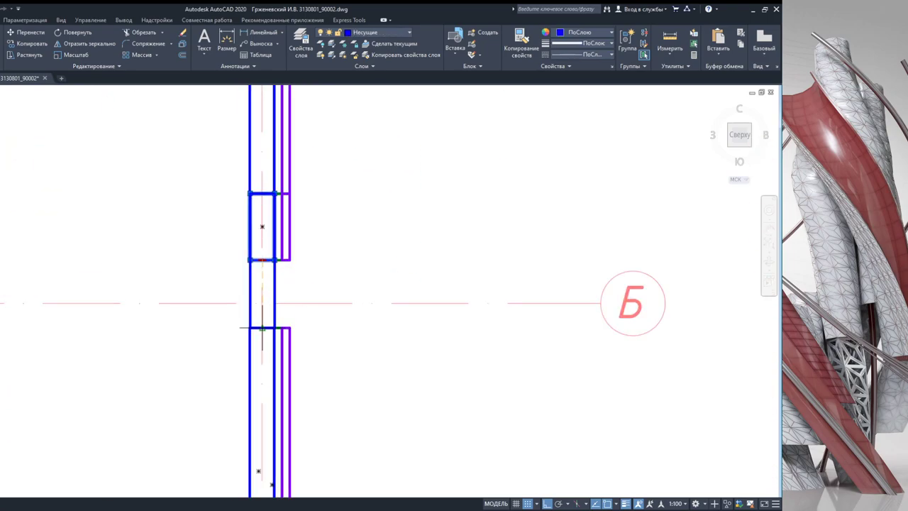
pyautogui.click(262, 327)
pyautogui.press('Escape')
pyautogui.scroll(3, 278, 255)
pyautogui.click(267, 248)
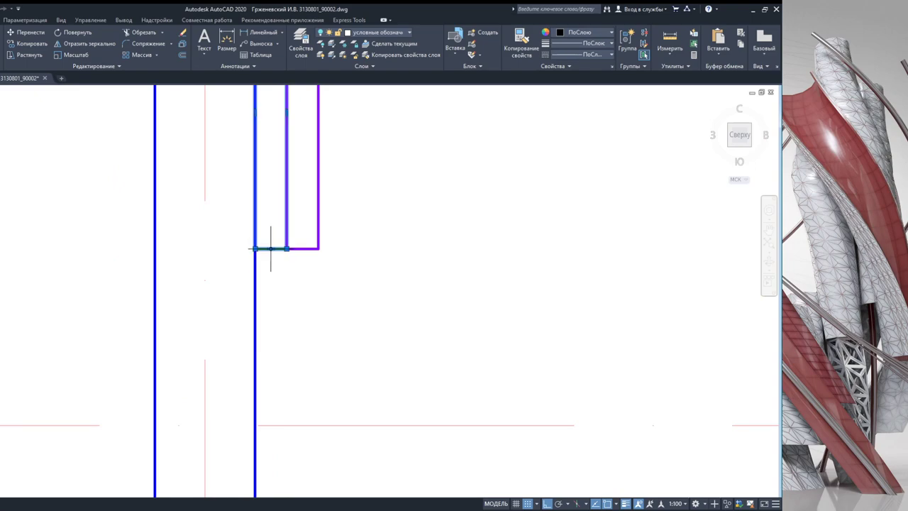
pyautogui.click(270, 248)
# Step: Extend the vertical purple cladding piece down to the lower line
pyautogui.scroll(-3, 260, 262)
pyautogui.scroll(3, 257, 334)
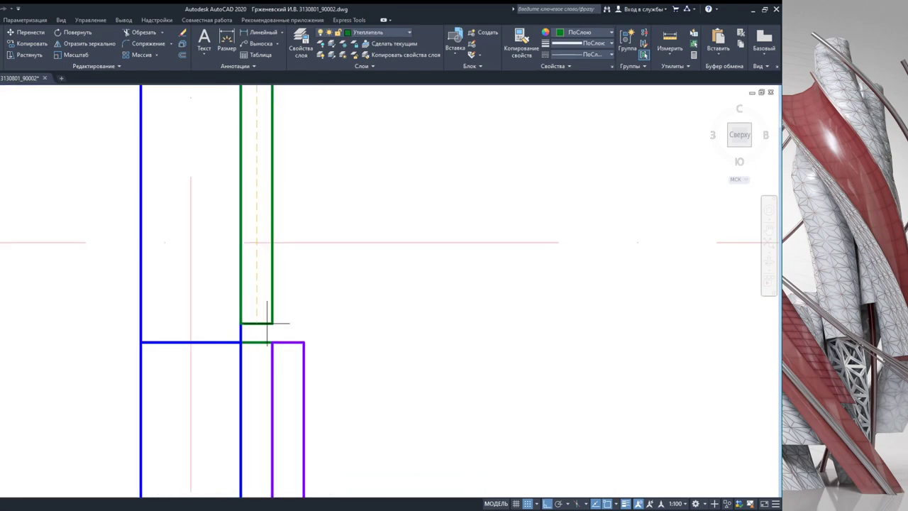
pyautogui.scroll(-3, 270, 308)
pyautogui.scroll(3, 291, 212)
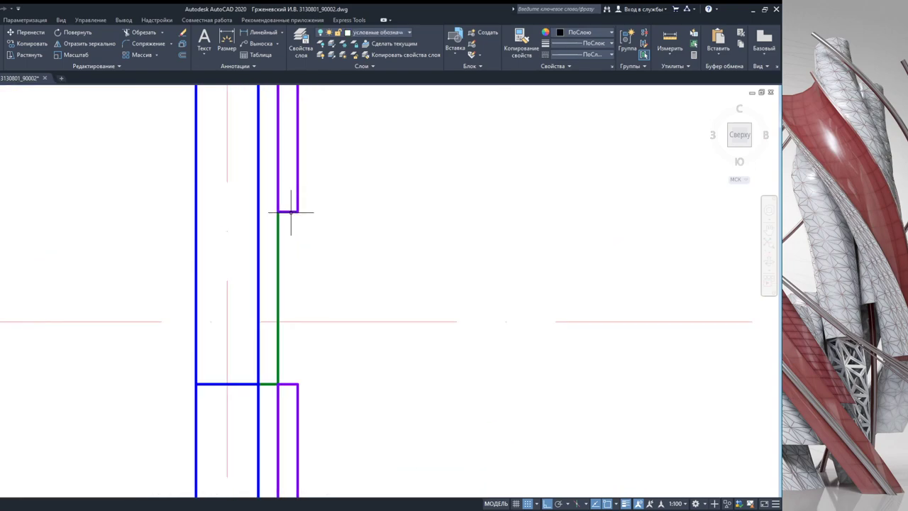
pyautogui.click(288, 211)
pyautogui.click(288, 211)
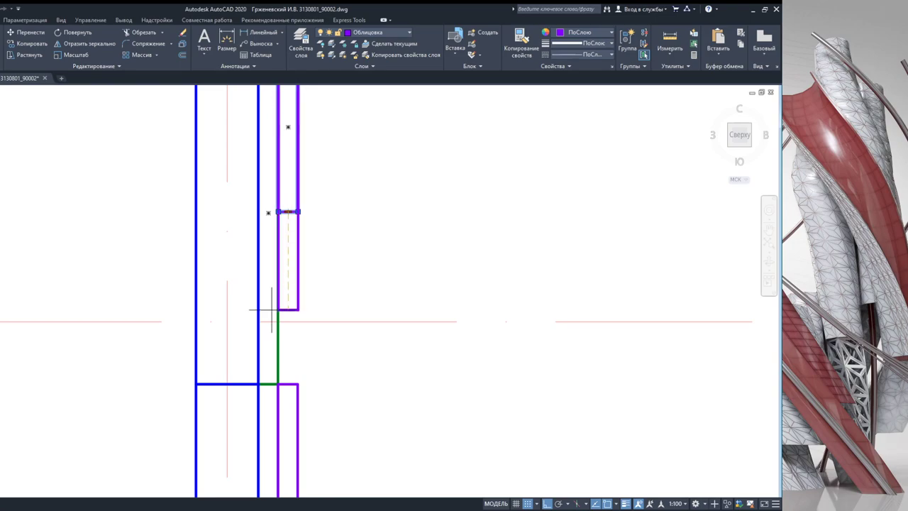
pyautogui.click(288, 383)
# Step: Extend the L-shaped load-bearing wall's top line left across the gap
pyautogui.scroll(-3, 288, 383)
pyautogui.scroll(-2, 331, 266)
pyautogui.scroll(4, 289, 363)
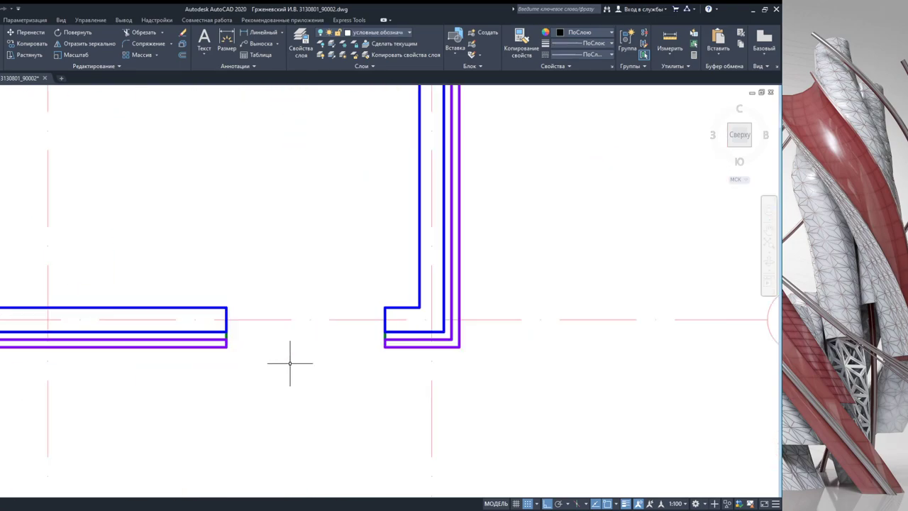
pyautogui.click(384, 312)
pyautogui.click(384, 319)
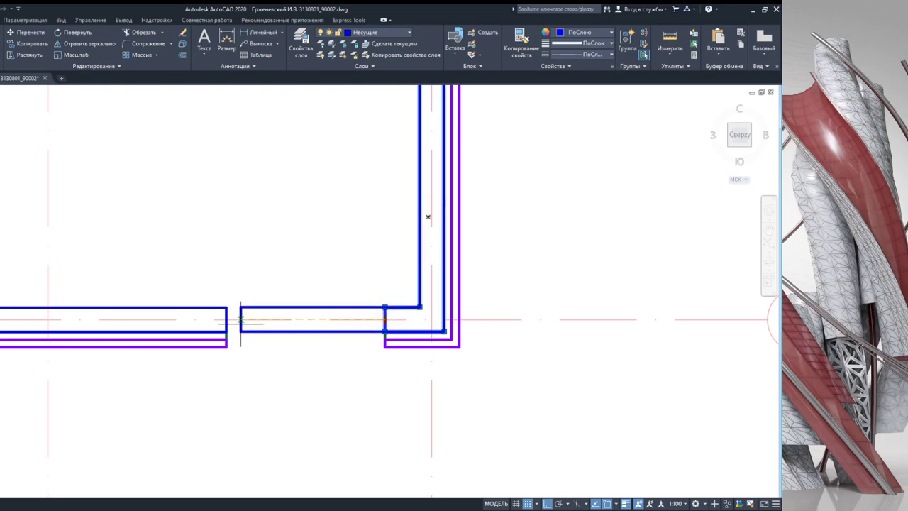
pyautogui.click(240, 319)
pyautogui.press('Escape')
# Step: Extend the corner insulation and purple cladding left across the opening
pyautogui.click(386, 332)
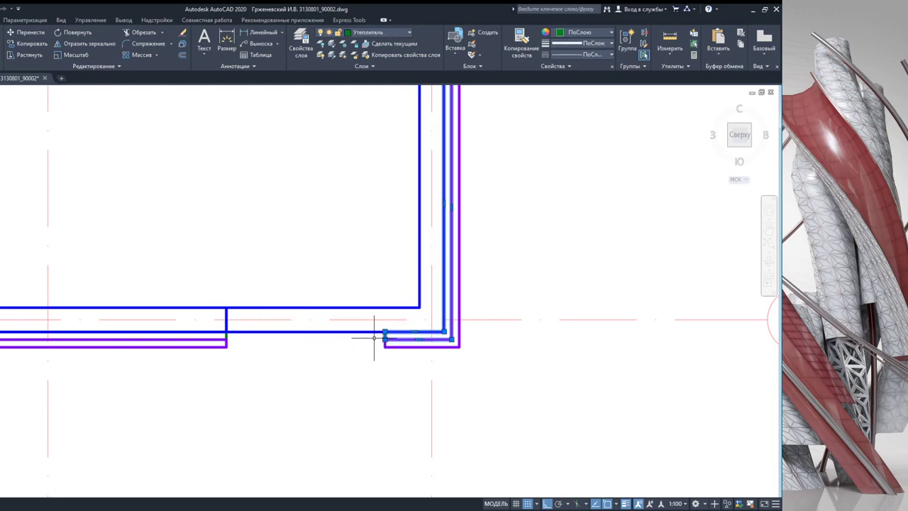
pyautogui.click(384, 337)
pyautogui.click(227, 339)
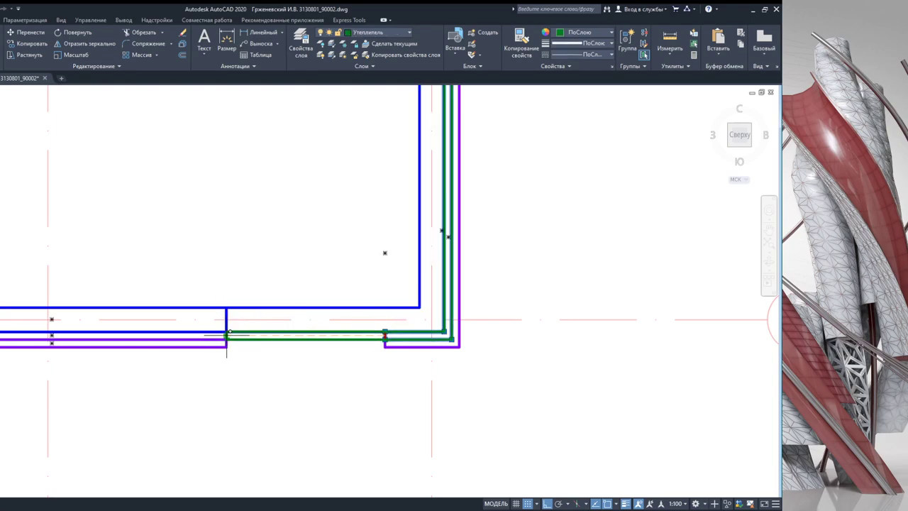
pyautogui.scroll(6, 228, 334)
pyautogui.scroll(-6, 259, 334)
pyautogui.press('Escape')
pyautogui.scroll(4, 416, 354)
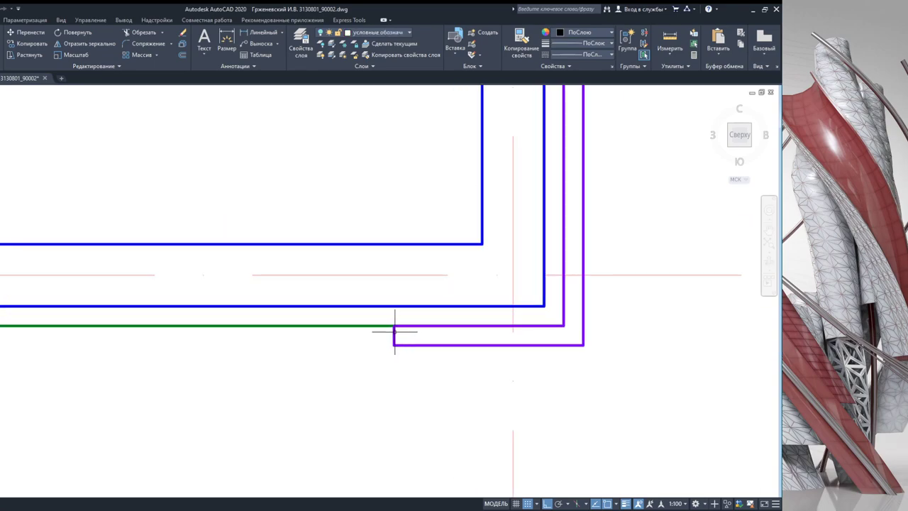
pyautogui.click(391, 337)
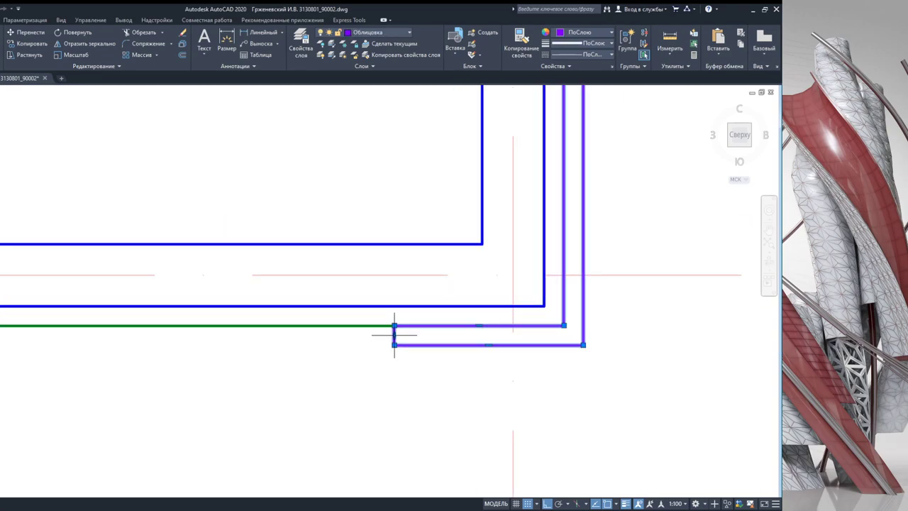
pyautogui.click(395, 325)
pyautogui.click(8, 328)
# Step: Extend the wall piece right of the next gap left to close that opening
pyautogui.moveTo(9, 328); pyautogui.dragTo(209, 327, button='middle')
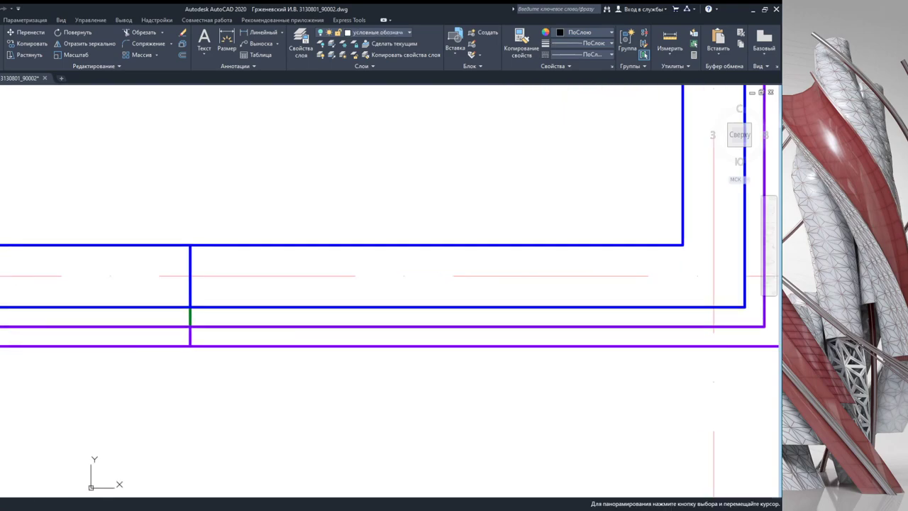
pyautogui.scroll(-5, 304, 324)
pyautogui.scroll(4, 305, 324)
pyautogui.click(260, 320)
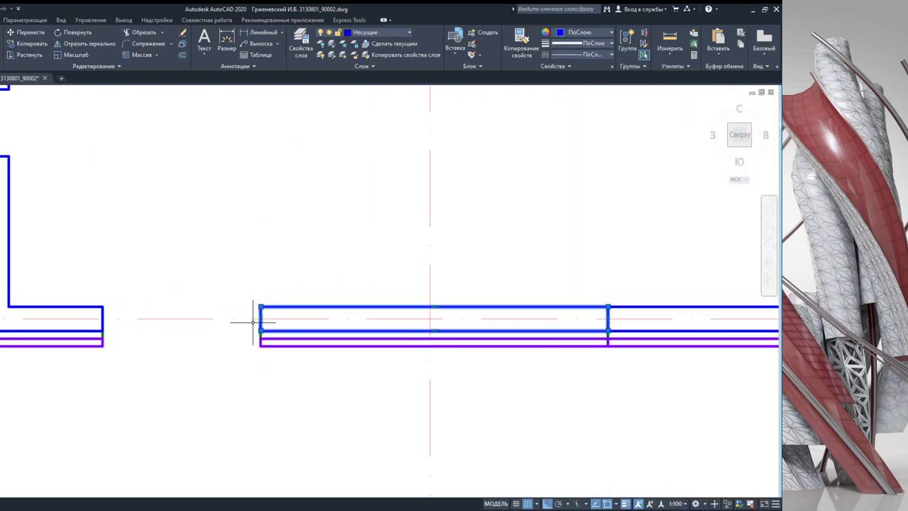
pyautogui.click(260, 319)
pyautogui.click(102, 318)
pyautogui.press('Escape')
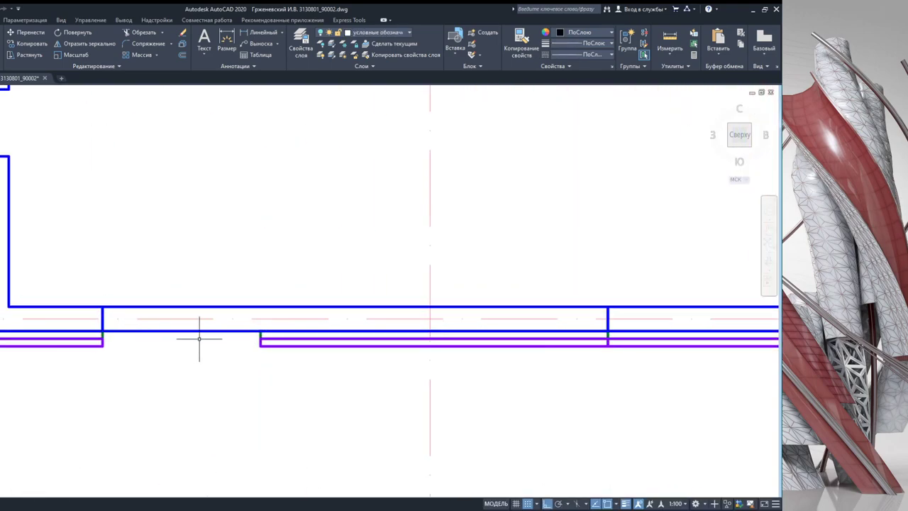
# Step: Extend the purple cladding strip along that wall left across the gap
pyautogui.click(259, 333)
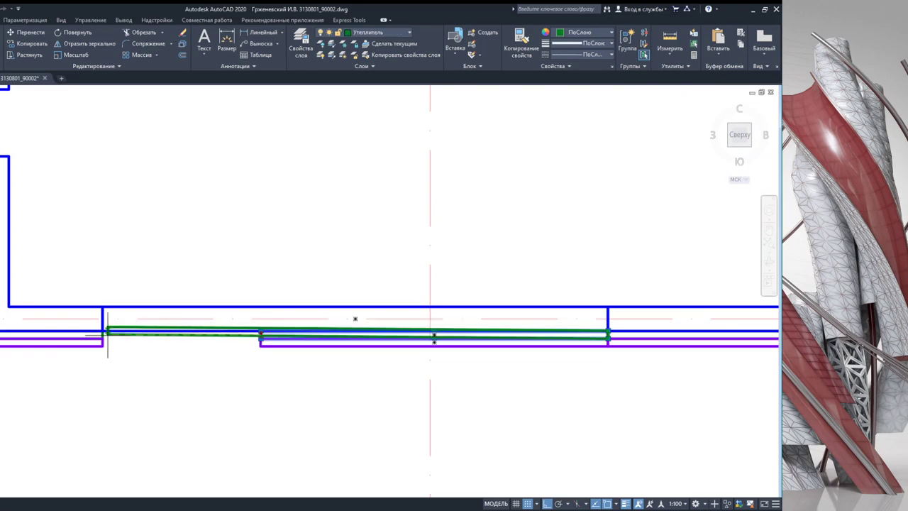
pyautogui.scroll(2, 261, 336)
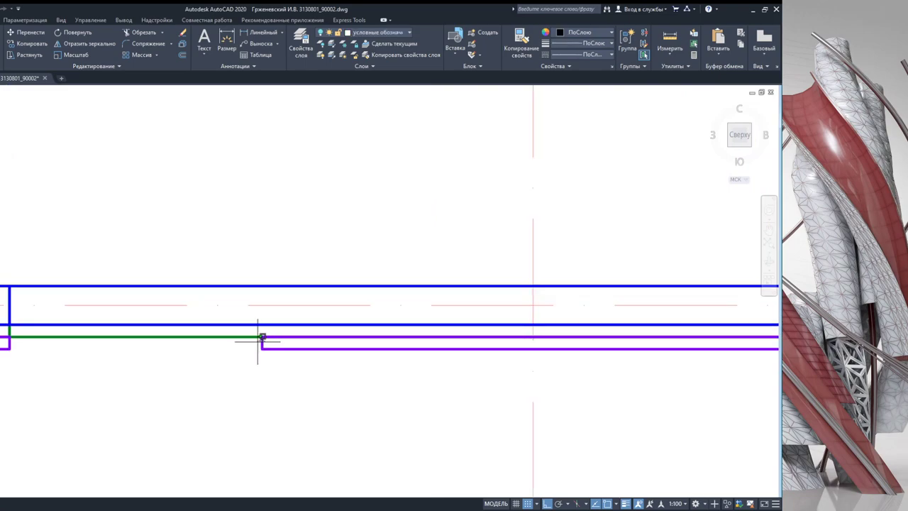
pyautogui.click(261, 339)
pyautogui.click(262, 342)
pyautogui.click(11, 343)
pyautogui.scroll(-3, 81, 277)
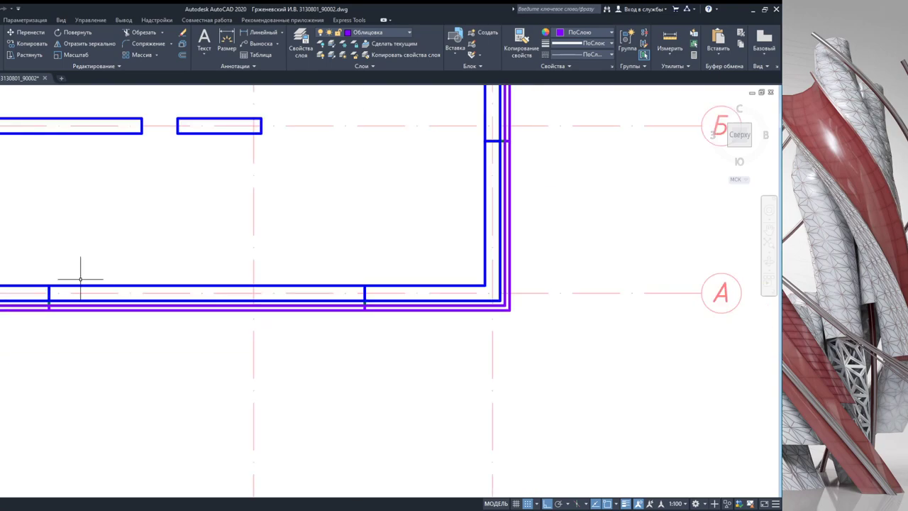
pyautogui.scroll(4, 81, 275)
# Step: Extend the left vertical wall, its green insulation and purple cladding up to the upper wall
pyautogui.click(76, 275)
pyautogui.click(77, 274)
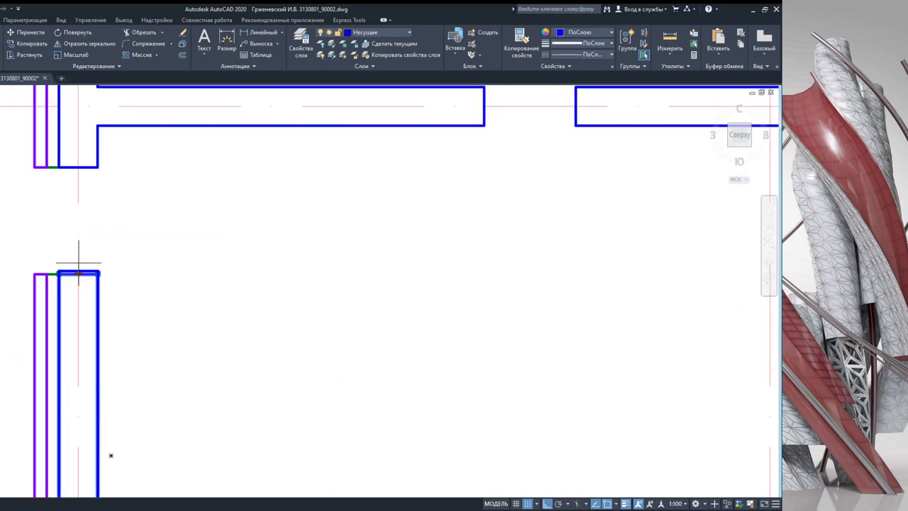
pyautogui.click(77, 167)
pyautogui.press('Escape')
pyautogui.click(54, 276)
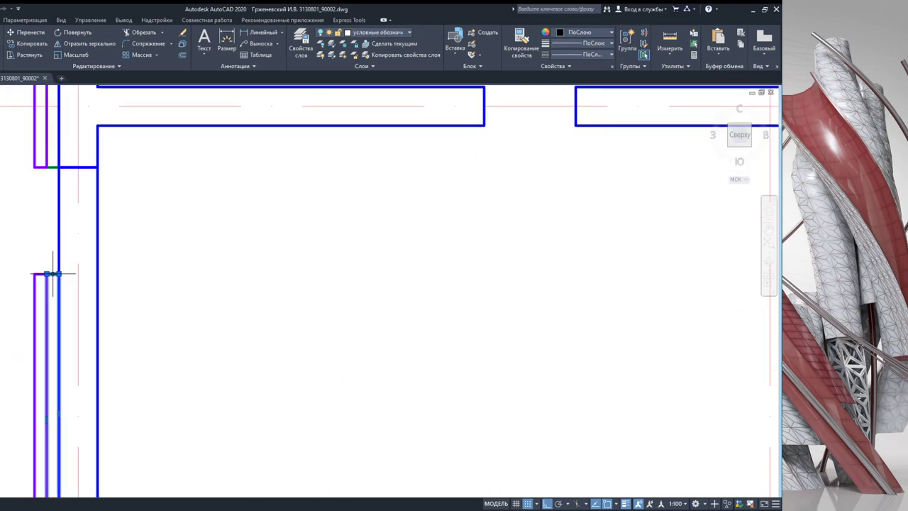
pyautogui.click(52, 274)
pyautogui.click(54, 168)
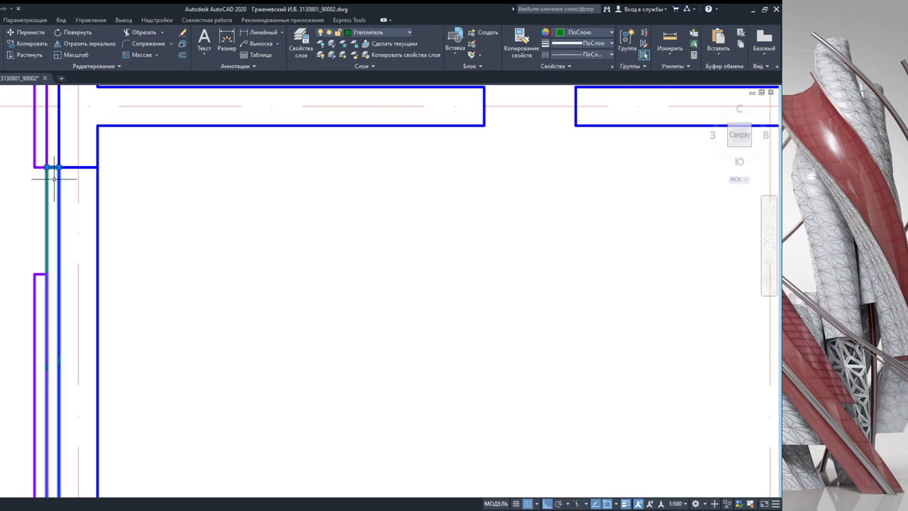
pyautogui.press('Escape')
pyautogui.click(35, 273)
pyautogui.click(36, 274)
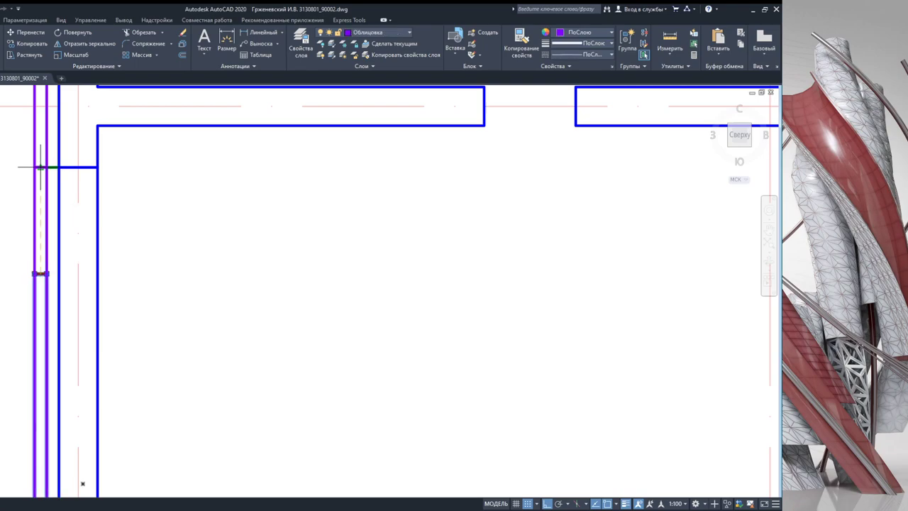
pyautogui.click(35, 167)
pyautogui.press('Escape')
# Step: Extend the lower-left wall polyline up to close its opening
pyautogui.moveTo(117, 114); pyautogui.dragTo(147, 252, button='middle')
pyautogui.scroll(-2, 148, 251)
pyautogui.moveTo(142, 156); pyautogui.dragTo(143, 266, button='middle')
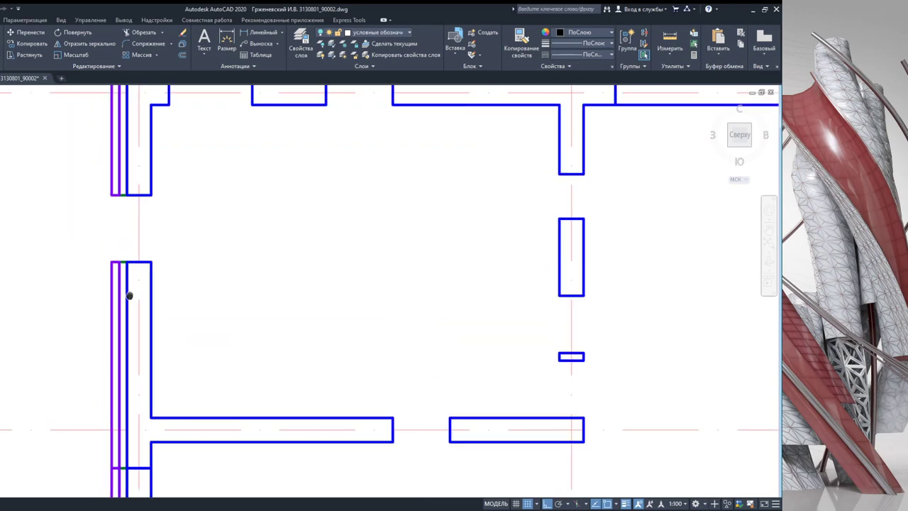
pyautogui.click(144, 264)
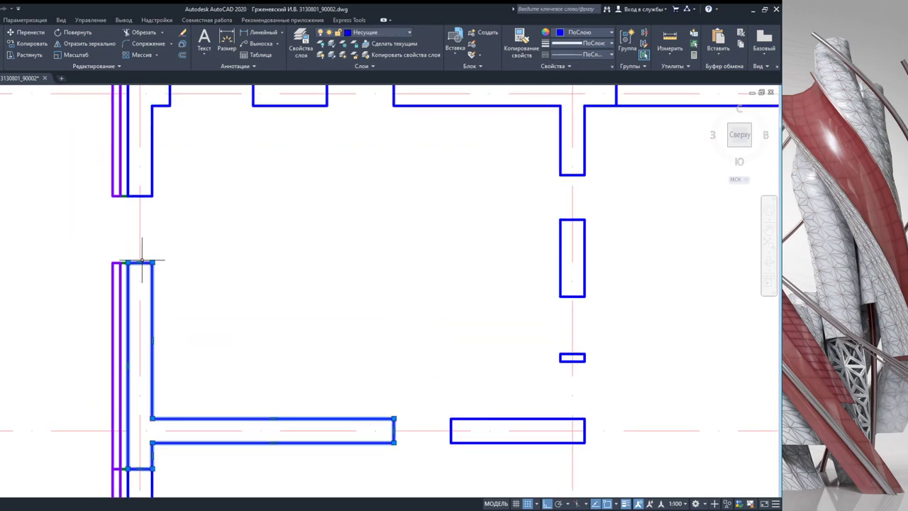
pyautogui.click(140, 263)
pyautogui.click(139, 195)
pyautogui.press('Escape')
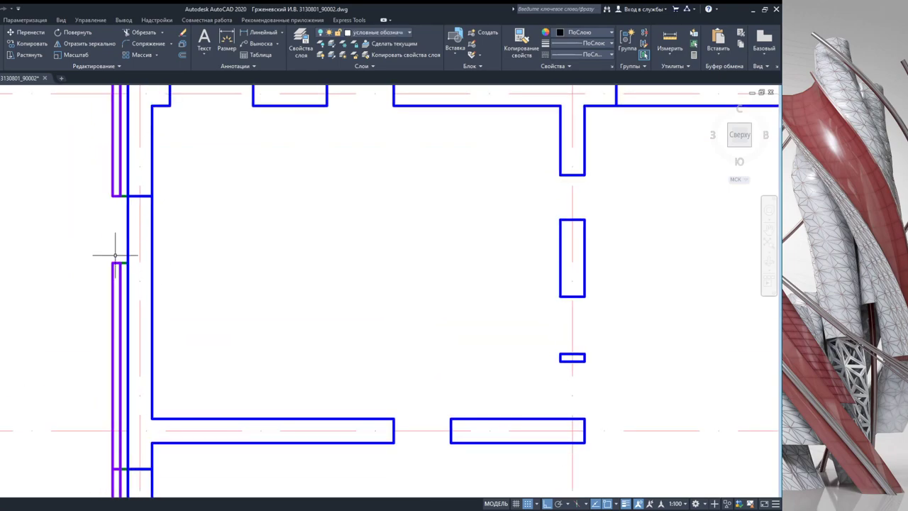
# Step: Extend the left wall's insulation up across the gap and its cladding to full wall height
pyautogui.click(124, 263)
pyautogui.click(124, 263)
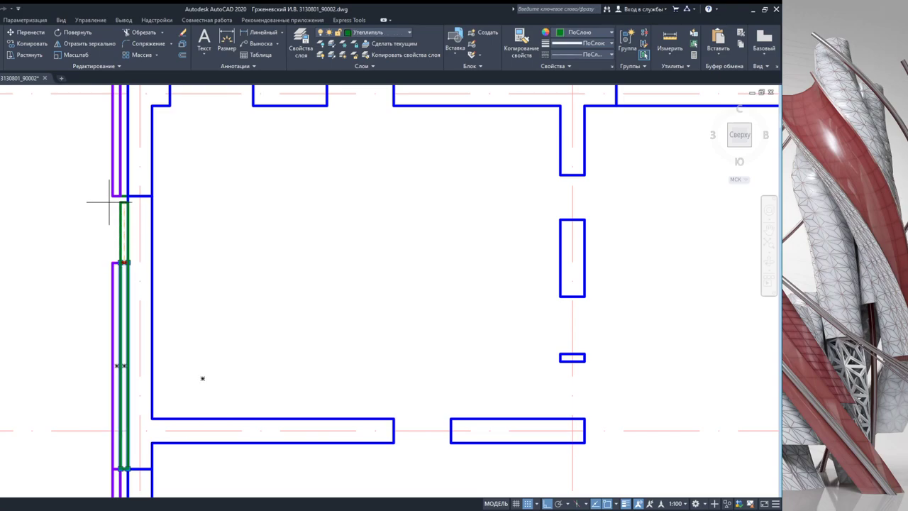
pyautogui.scroll(3, 122, 195)
pyautogui.click(118, 197)
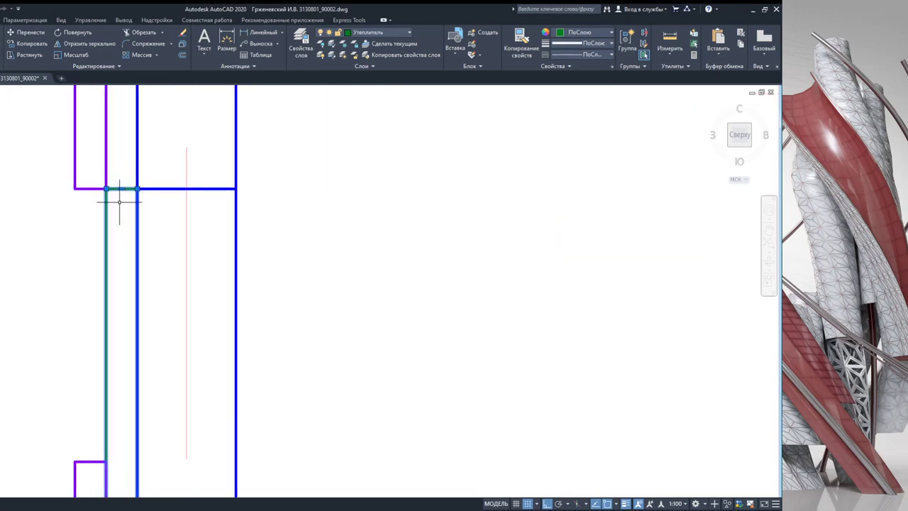
pyautogui.scroll(-3, 112, 309)
pyautogui.scroll(5, 112, 308)
pyautogui.click(103, 287)
pyautogui.click(105, 283)
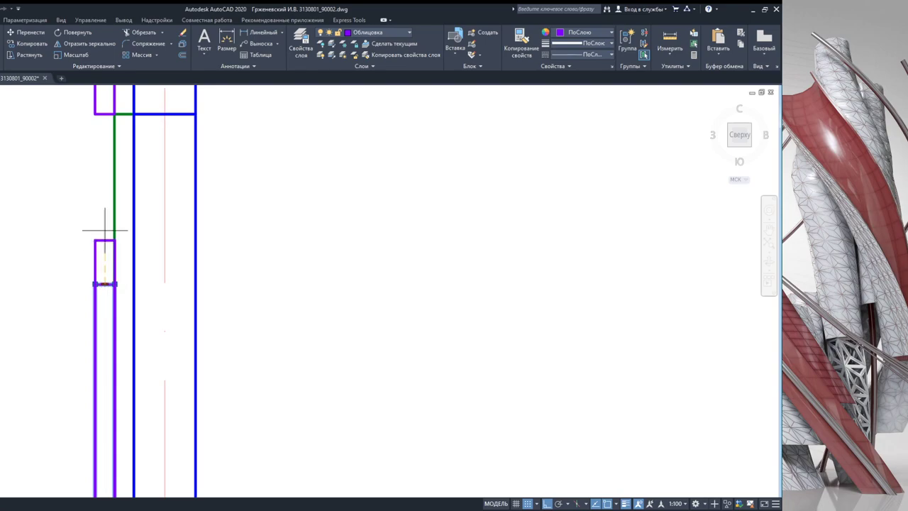
pyautogui.click(110, 114)
# Step: Extend the left wall piece, insulation strip and cladding strip across the gap to their neighbours
pyautogui.scroll(-5, 189, 127)
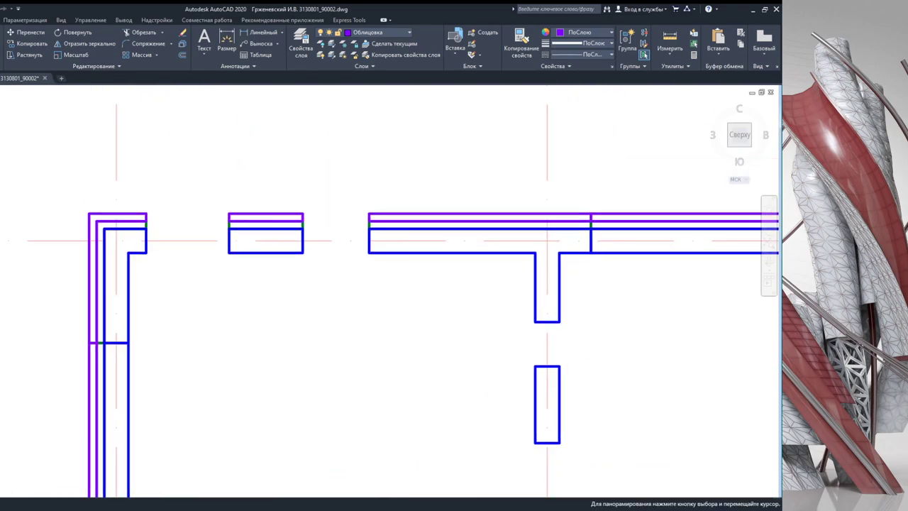
pyautogui.press('Escape')
pyautogui.scroll(4, 222, 240)
pyautogui.click(238, 249)
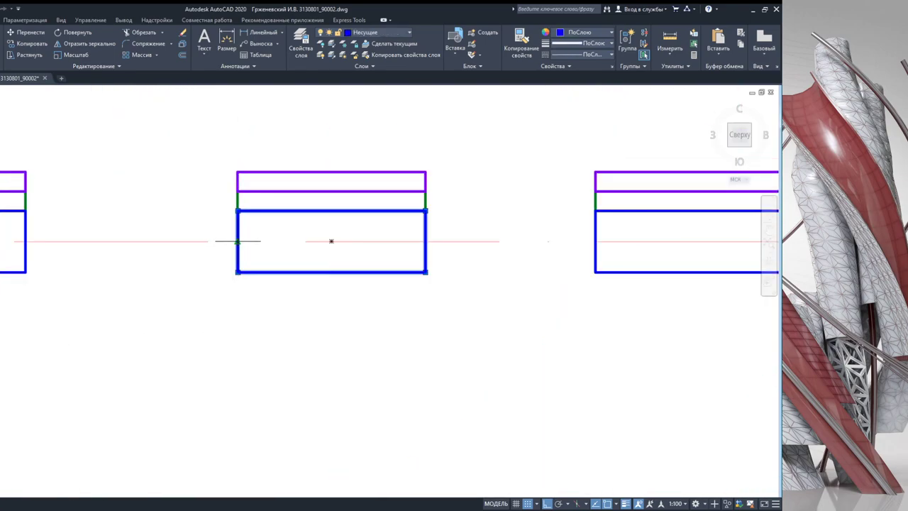
pyautogui.click(35, 240)
pyautogui.press('Escape')
pyautogui.click(238, 201)
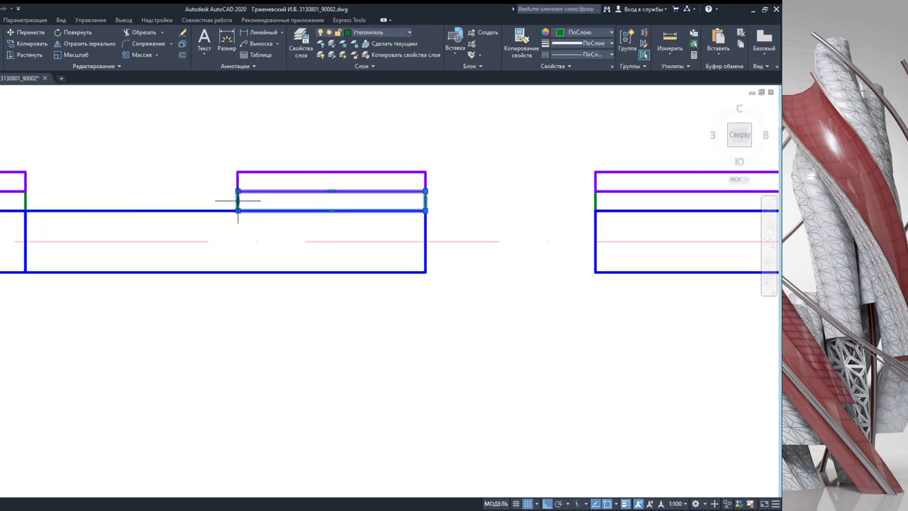
pyautogui.click(237, 200)
pyautogui.click(26, 201)
pyautogui.press('Escape')
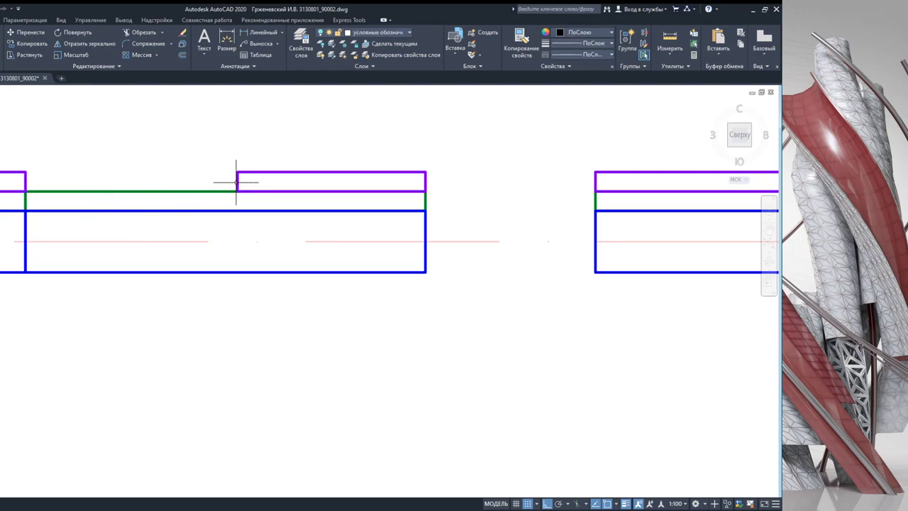
pyautogui.click(234, 183)
pyautogui.click(237, 181)
pyautogui.click(26, 181)
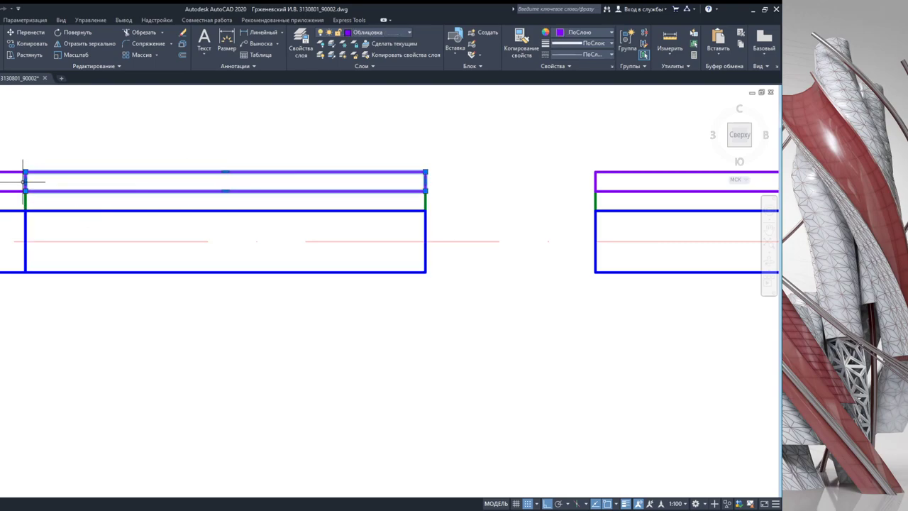
pyautogui.press('Escape')
# Step: Stretch the right cladding, insulation and load-bearing wall strips left to meet the left pieces
pyautogui.moveTo(239, 199); pyautogui.dragTo(0, 225, button='middle')
pyautogui.click(357, 208)
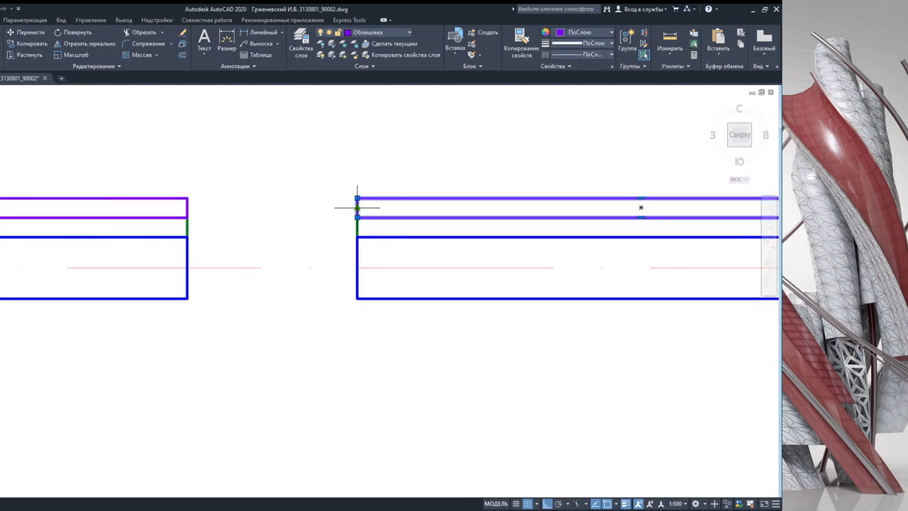
pyautogui.click(357, 207)
pyautogui.click(187, 207)
pyautogui.press('Escape')
pyautogui.click(357, 227)
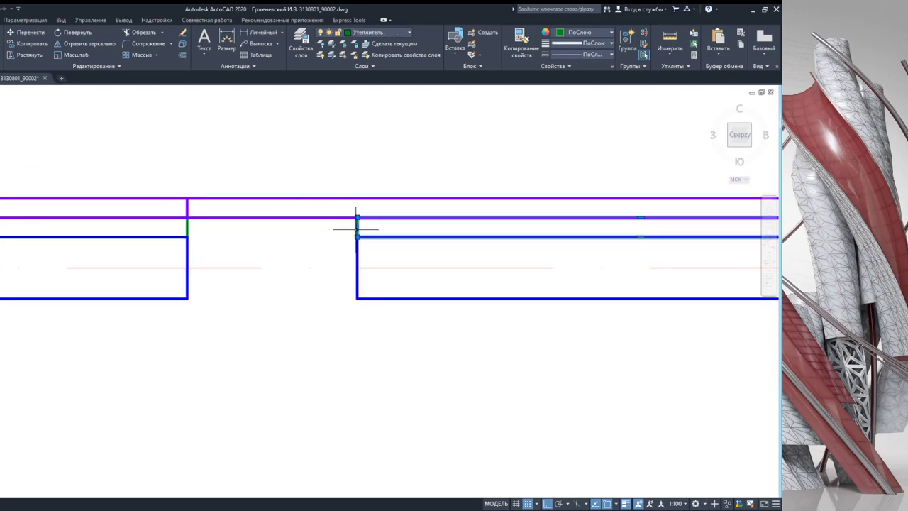
pyautogui.click(357, 227)
pyautogui.click(187, 227)
pyautogui.press('Escape')
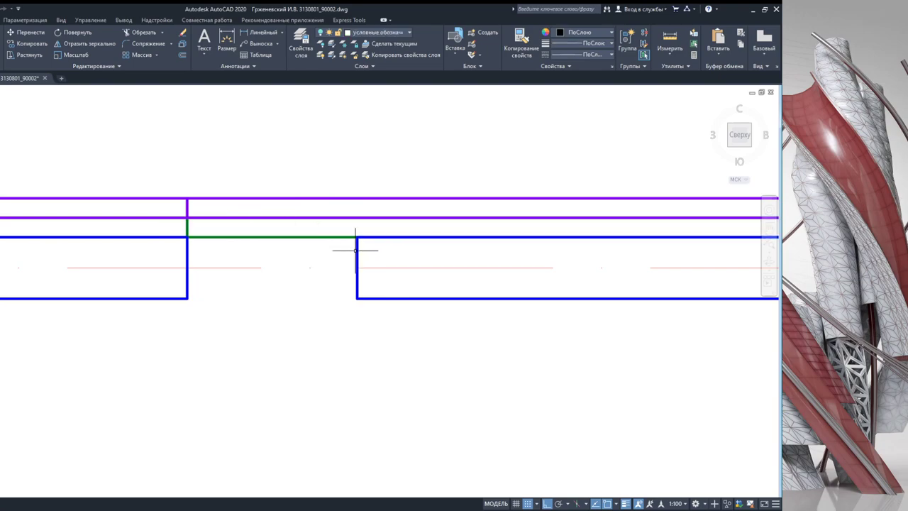
pyautogui.click(356, 252)
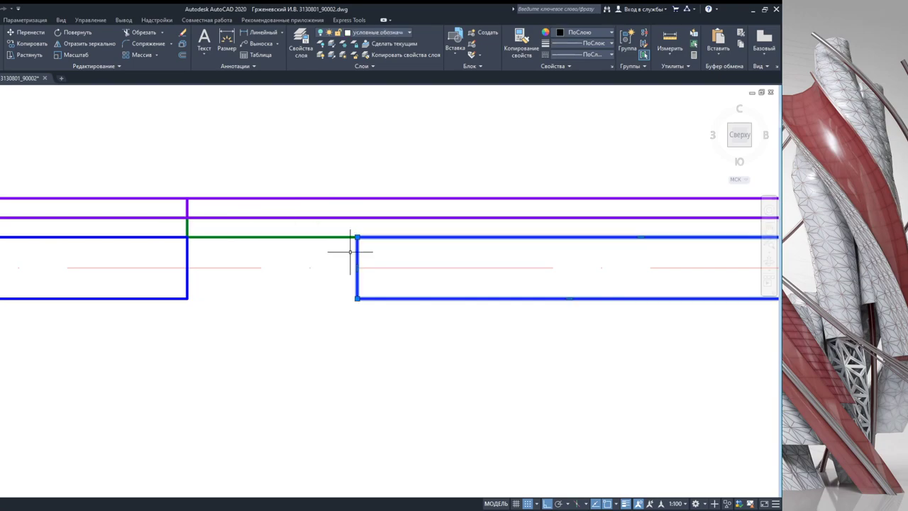
pyautogui.click(356, 268)
pyautogui.click(188, 268)
pyautogui.press('Escape')
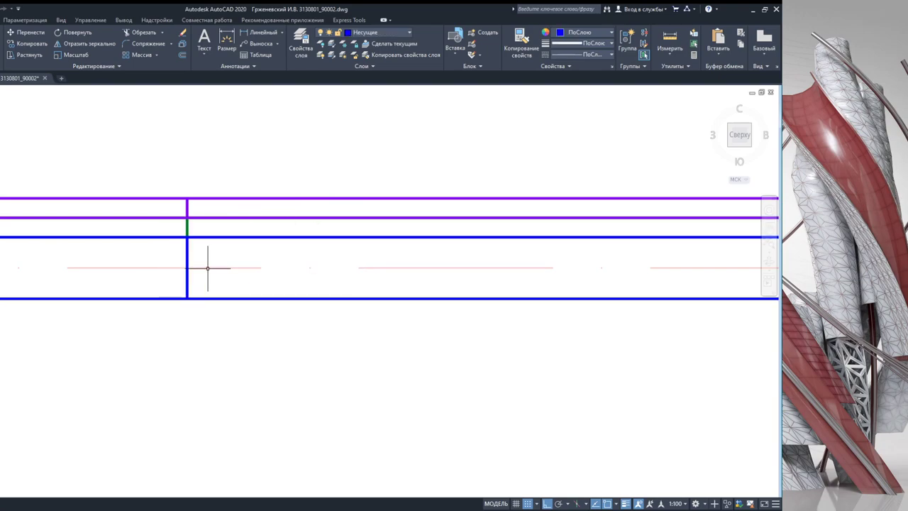
# Step: Stretch the lower right wall rectangle left to join the adjacent wall piece
pyautogui.scroll(-2, 208, 267)
pyautogui.scroll(-2, 208, 267)
pyautogui.scroll(-1, 350, 286)
pyautogui.scroll(5, 291, 325)
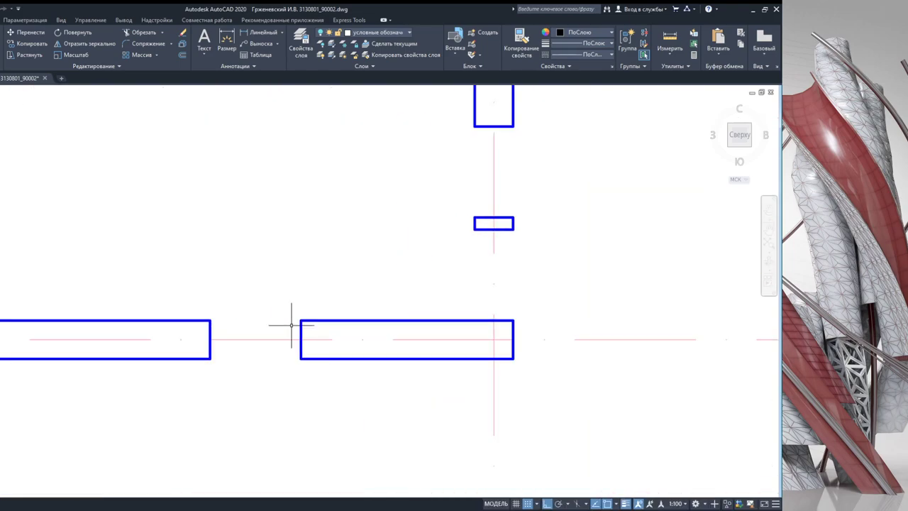
pyautogui.click(302, 335)
pyautogui.click(301, 339)
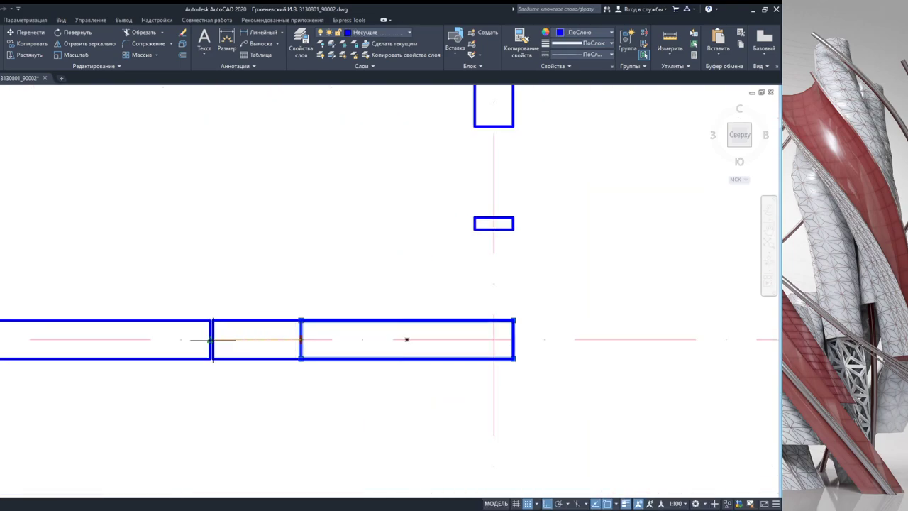
pyautogui.click(210, 339)
pyautogui.press('Escape')
# Step: Stretch the small interior wall piece down to the lower wall
pyautogui.moveTo(451, 258); pyautogui.dragTo(325, 316, button='middle')
pyautogui.click(362, 287)
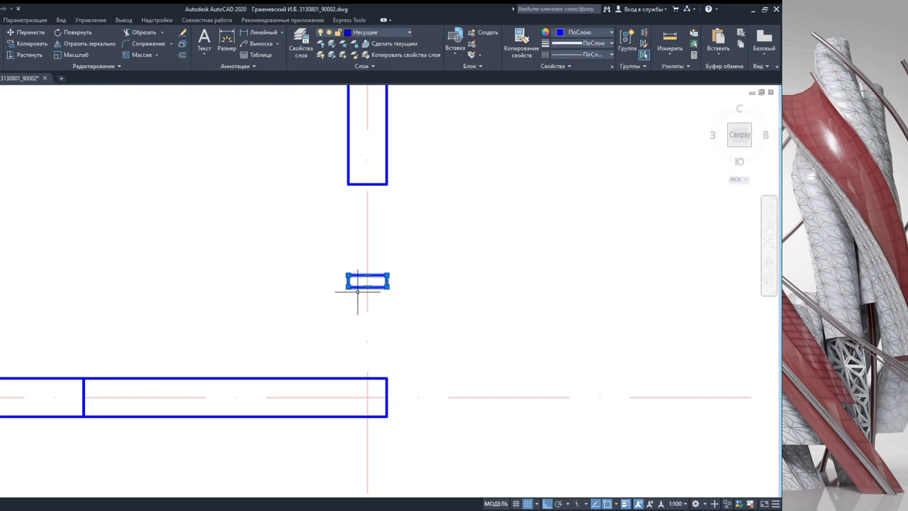
pyautogui.click(367, 288)
pyautogui.click(367, 377)
pyautogui.press('Escape')
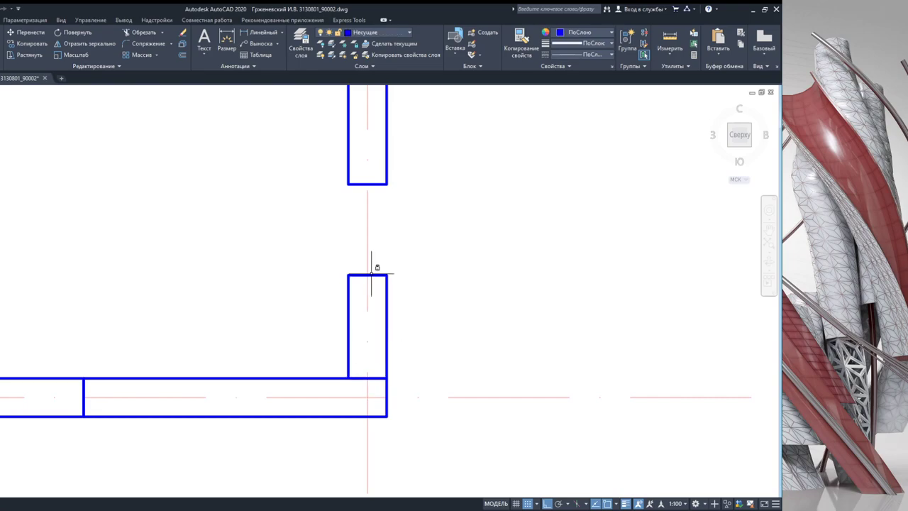
# Step: Stretch the remaining interior wall pieces up to meet the walls above
pyautogui.moveTo(371, 264); pyautogui.dragTo(361, 305, button='middle')
pyautogui.click(362, 310)
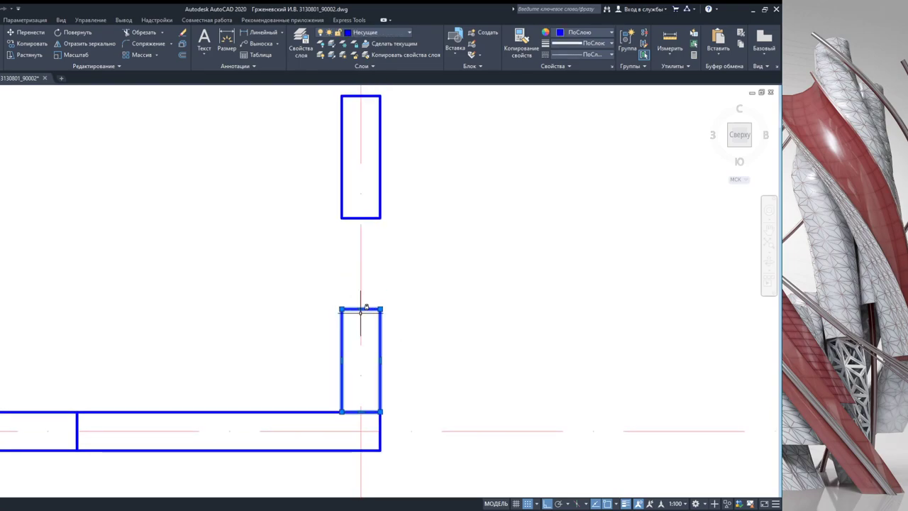
pyautogui.click(361, 309)
pyautogui.click(359, 217)
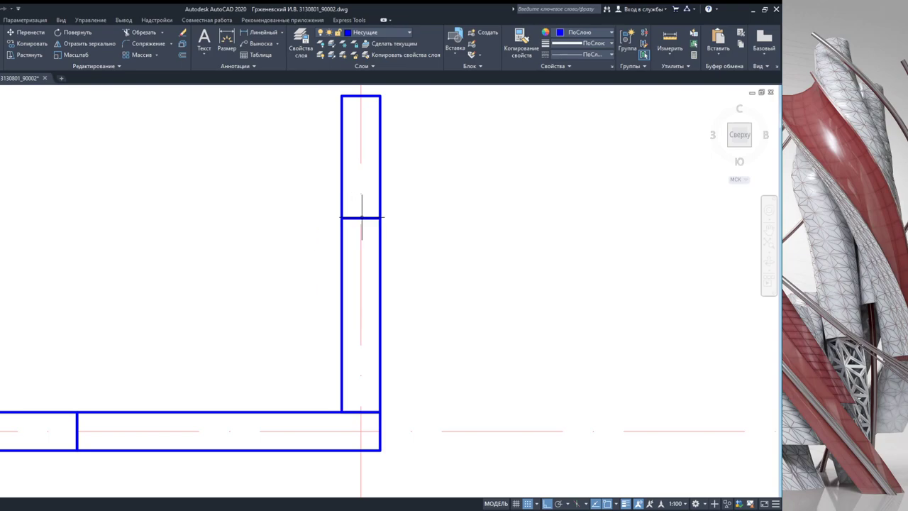
pyautogui.moveTo(360, 206); pyautogui.dragTo(342, 261, button='middle')
pyautogui.click(345, 258)
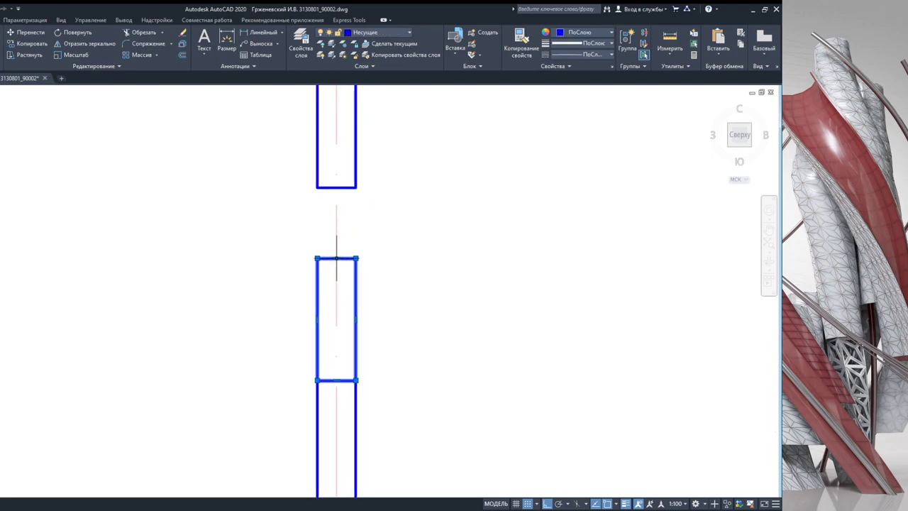
pyautogui.click(337, 257)
pyautogui.click(336, 187)
pyautogui.moveTo(351, 158); pyautogui.dragTo(329, 302, button='middle')
# Step: Crossing-select the entire roof plan and explode its wall rectangles into individual lines
pyautogui.press('Escape')
pyautogui.scroll(-2, 381, 221)
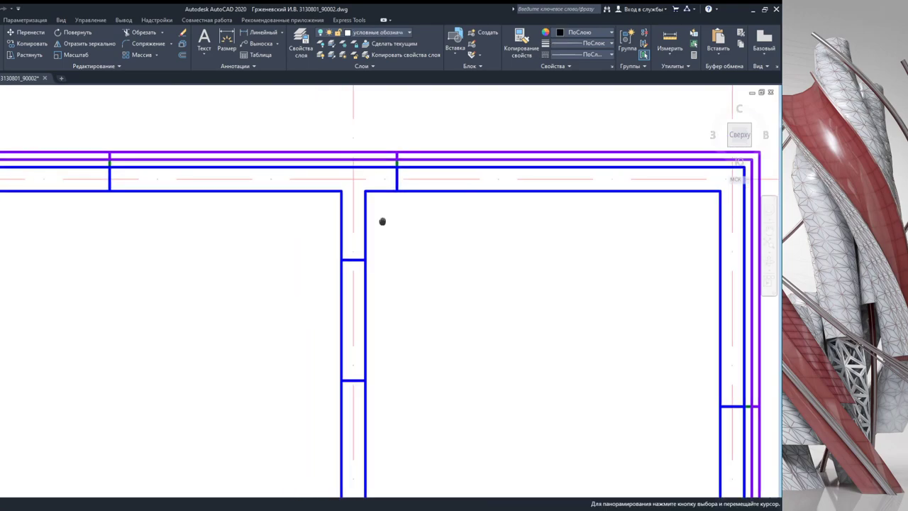
pyautogui.scroll(-2, 403, 211)
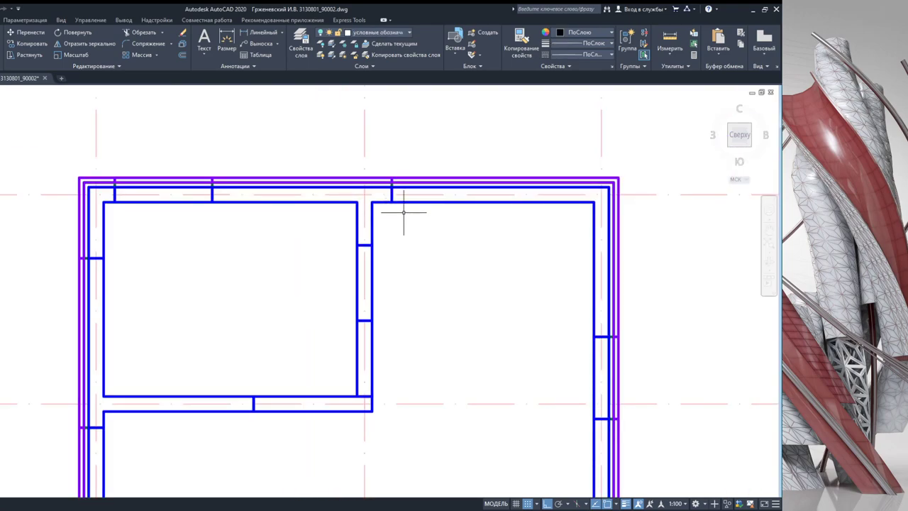
pyautogui.scroll(-2, 383, 134)
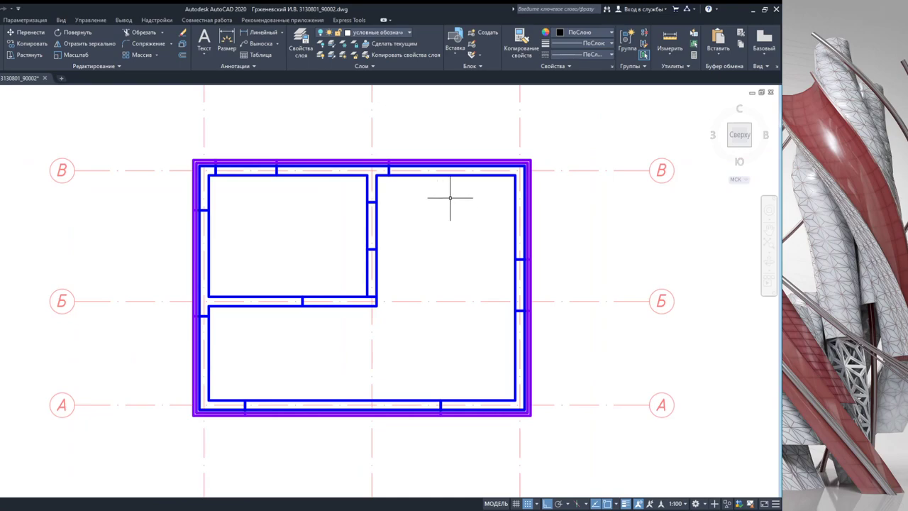
pyautogui.moveTo(480, 244); pyautogui.dragTo(409, 277, button='middle')
pyautogui.scroll(-2, 409, 277)
pyautogui.click(473, 402)
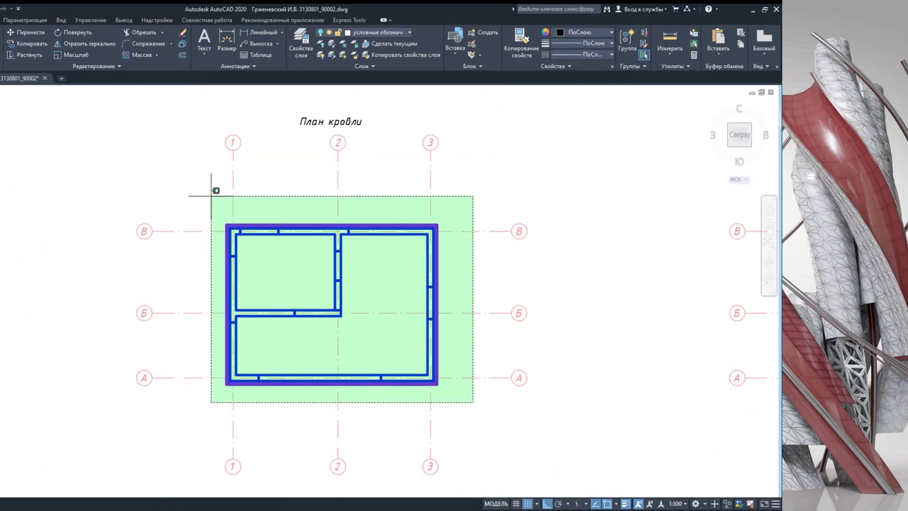
pyautogui.click(211, 196)
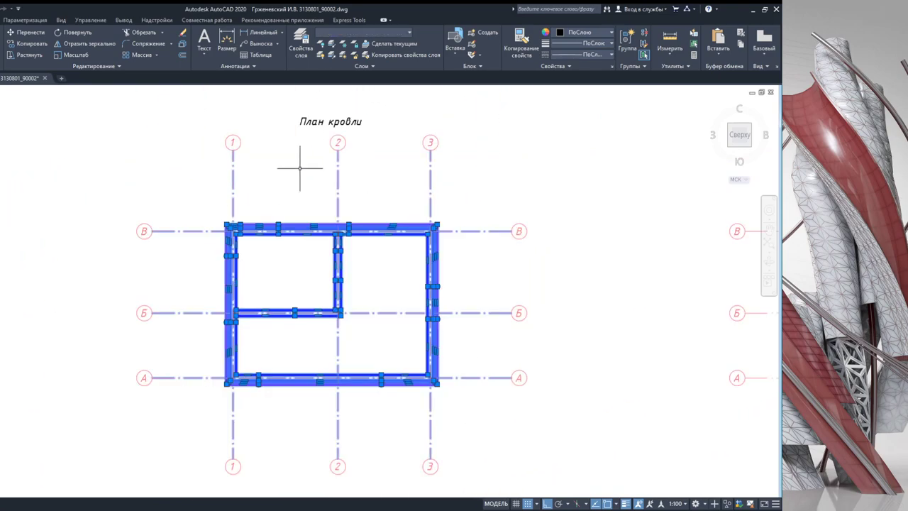
pyautogui.click(182, 44)
pyautogui.scroll(2, 369, 250)
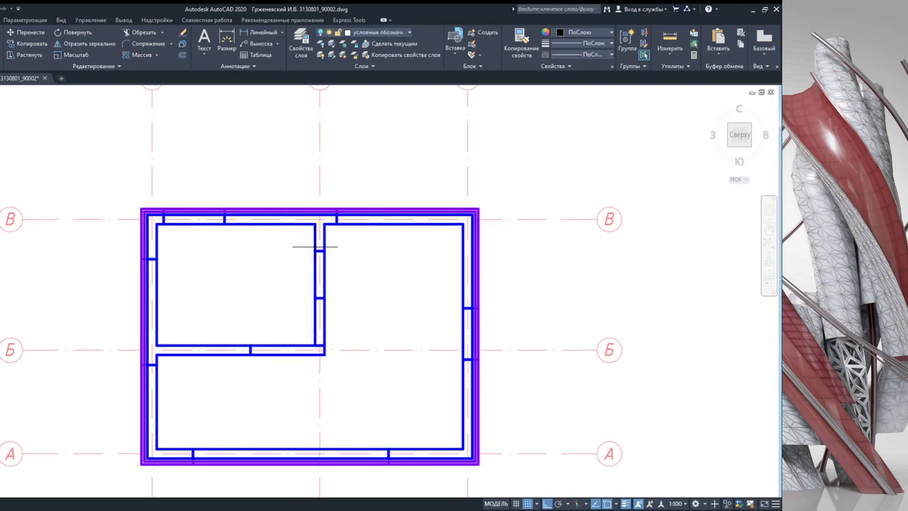
pyautogui.scroll(2, 330, 229)
pyautogui.scroll(2, 330, 228)
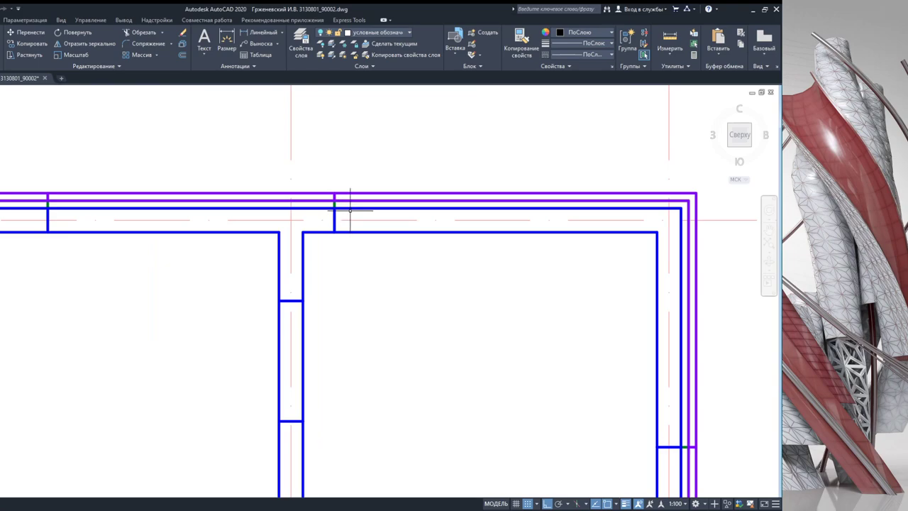
# Step: Erase the short wall lines at the upper junction and along the top-left corner
pyautogui.click(335, 213)
pyautogui.click(334, 198)
pyautogui.press('Delete')
pyautogui.moveTo(337, 216)
pyautogui.mouseDown(button='middle')
pyautogui.moveTo(394, 236)
pyautogui.moveTo(394, 245)
pyautogui.mouseUp(button='middle')
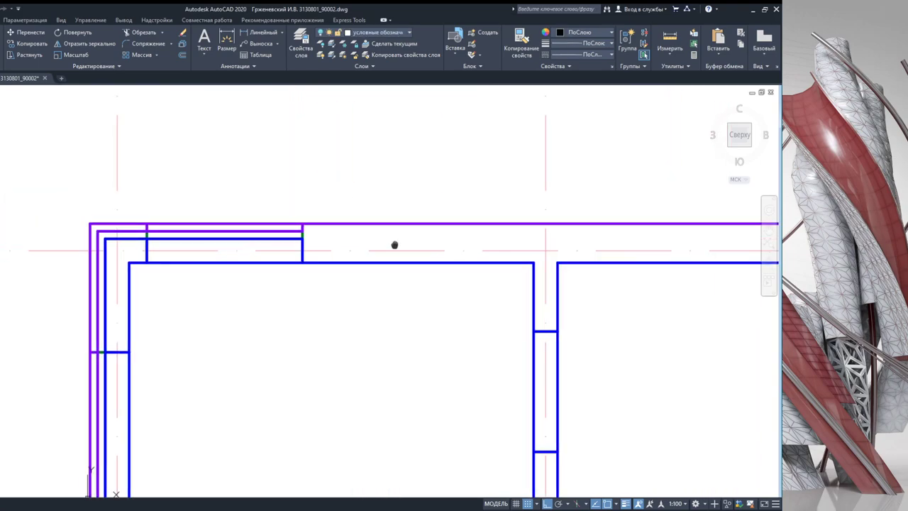
pyautogui.click(298, 238)
pyautogui.press('Delete')
pyautogui.moveTo(252, 247); pyautogui.dragTo(382, 248, button='middle')
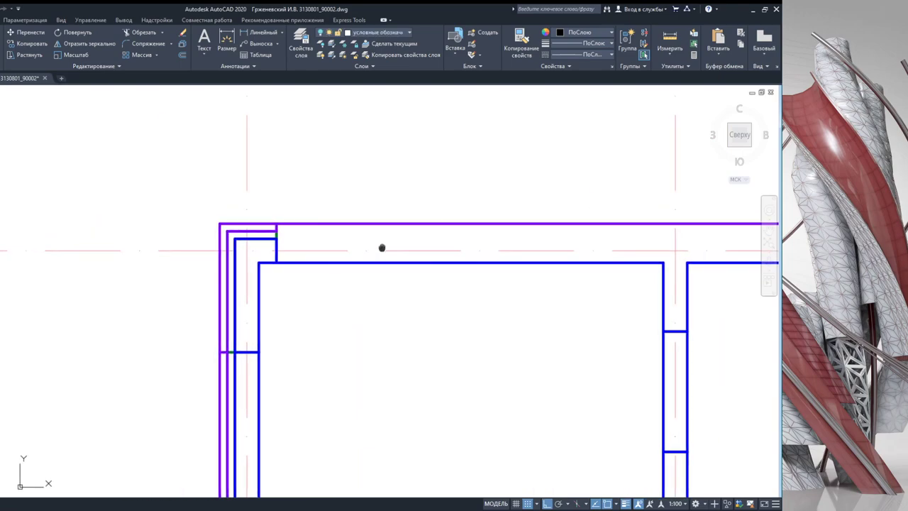
pyautogui.click(276, 230)
pyautogui.press('Delete')
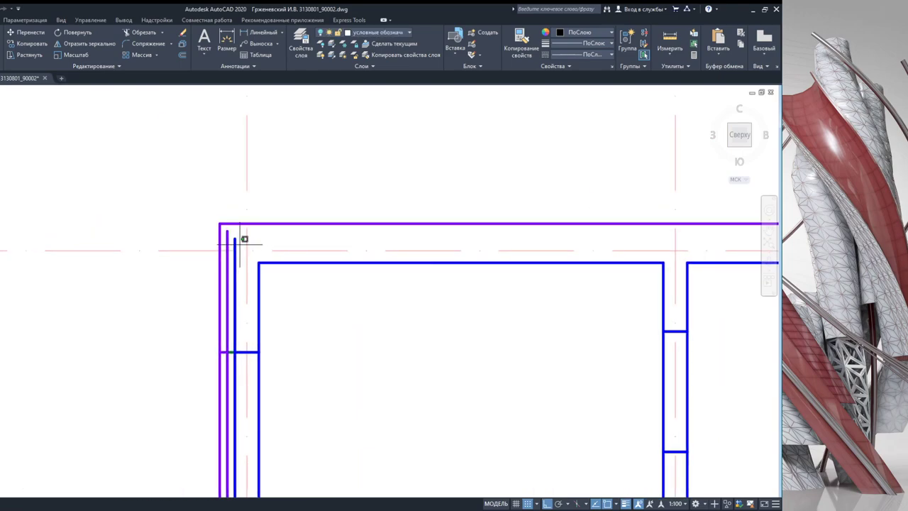
# Step: Erase the short lines on the left wall and at the bottom-left corner
pyautogui.click(227, 227)
pyautogui.press('Delete')
pyautogui.click(240, 355)
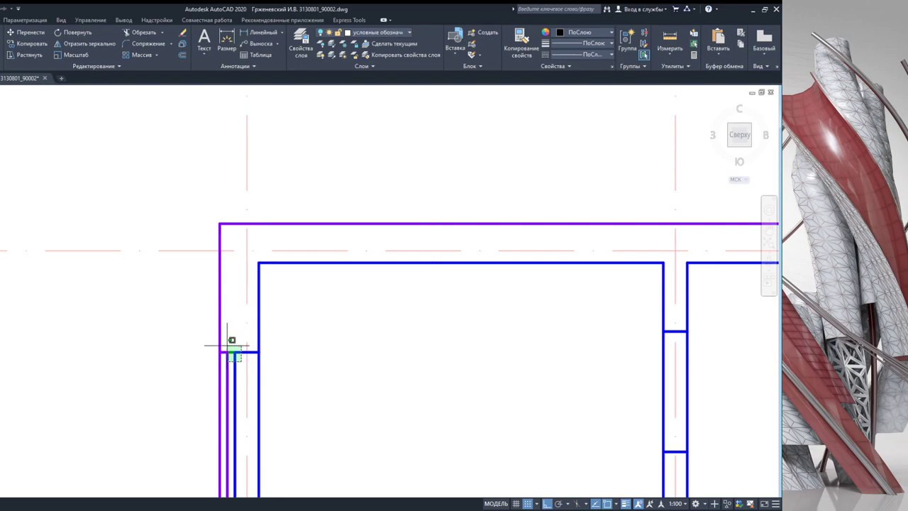
pyautogui.press('Delete')
pyautogui.moveTo(243, 355); pyautogui.dragTo(239, 257, button='middle')
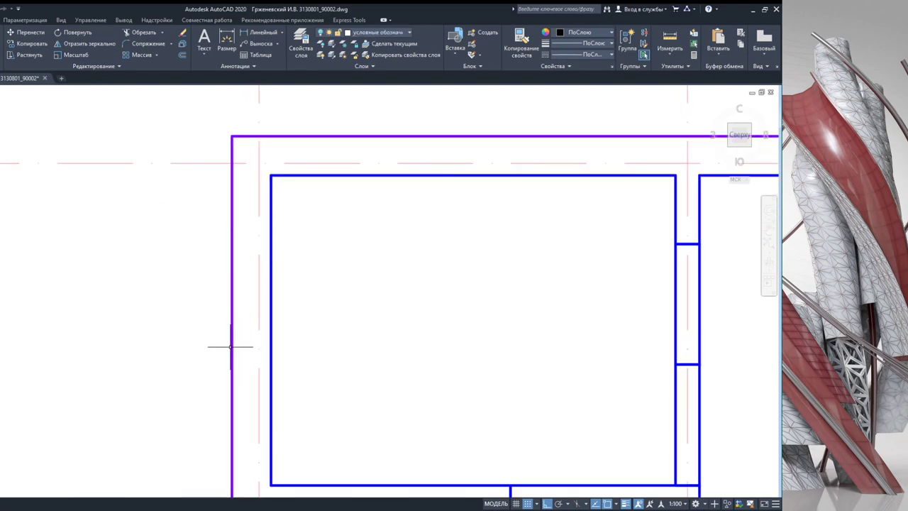
pyautogui.scroll(-3, 242, 270)
pyautogui.scroll(3, 239, 324)
pyautogui.scroll(2, 227, 315)
pyautogui.scroll(2, 235, 334)
pyautogui.click(254, 354)
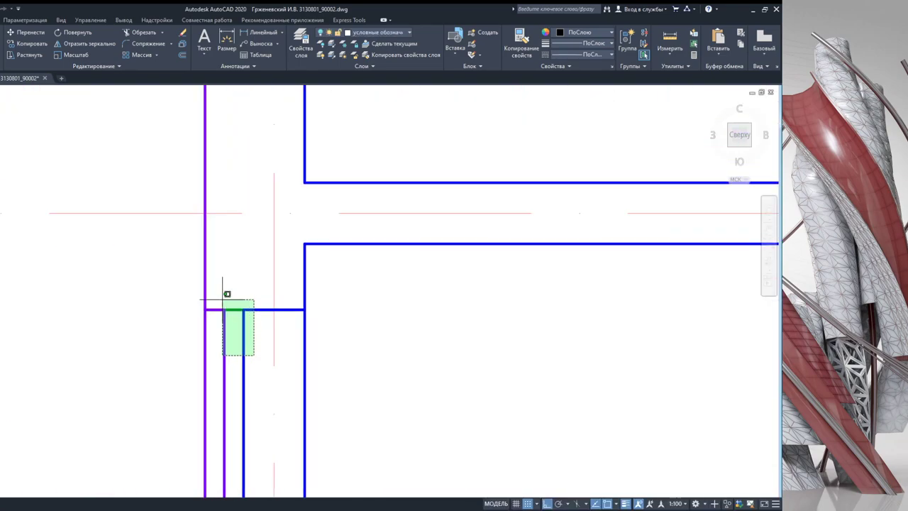
pyautogui.click(226, 293)
pyautogui.press('Delete')
# Step: Erase the short double segments and connectors along the bottom wall
pyautogui.scroll(-2, 304, 326)
pyautogui.scroll(-3, 322, 300)
pyautogui.scroll(4, 354, 336)
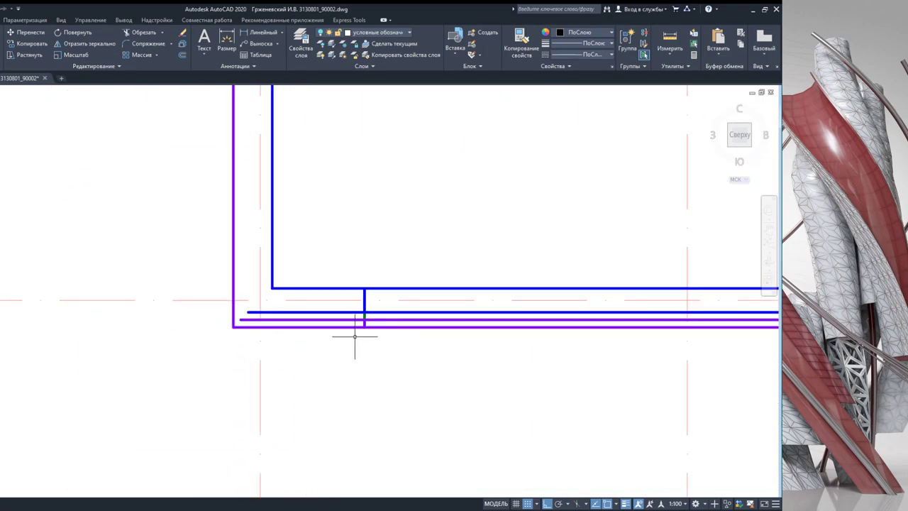
pyautogui.click(361, 311)
pyautogui.press('Delete')
pyautogui.hscroll(5, 385, 308)
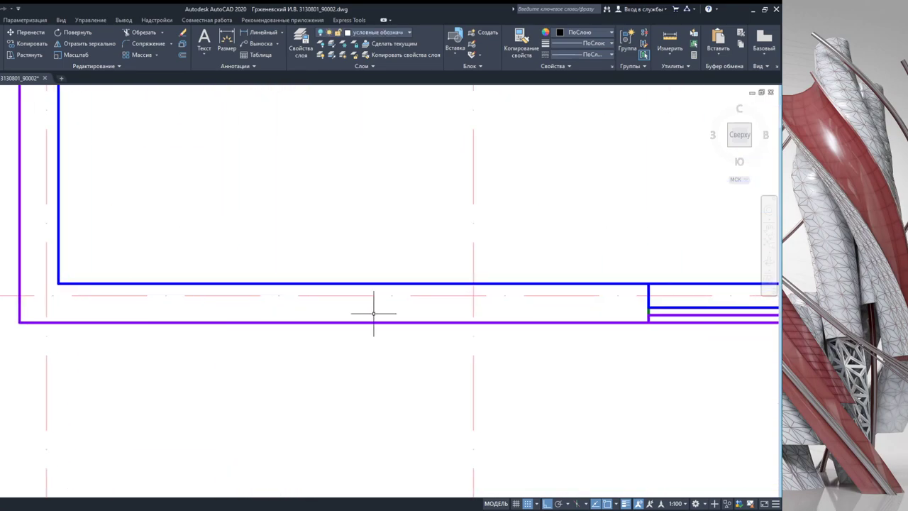
pyautogui.click(455, 326)
pyautogui.press('Delete')
pyautogui.hscroll(5, 424, 327)
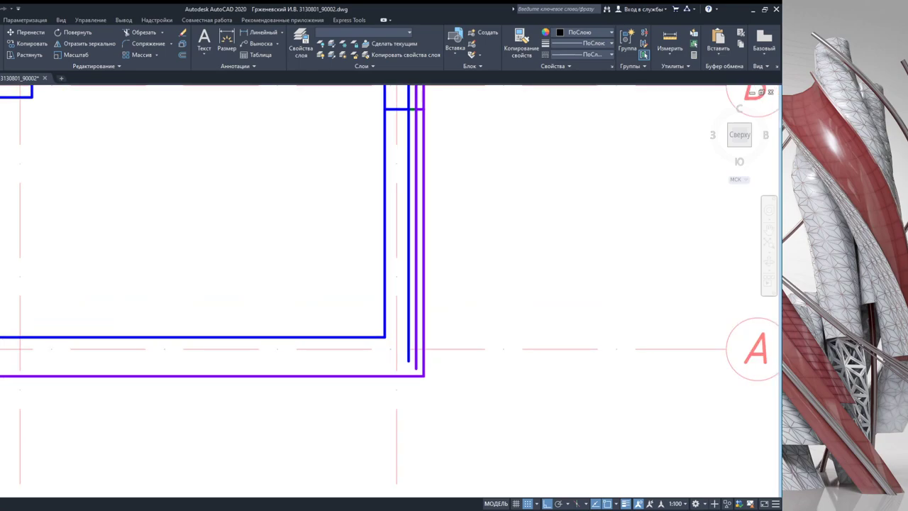
pyautogui.scroll(5, 405, 334)
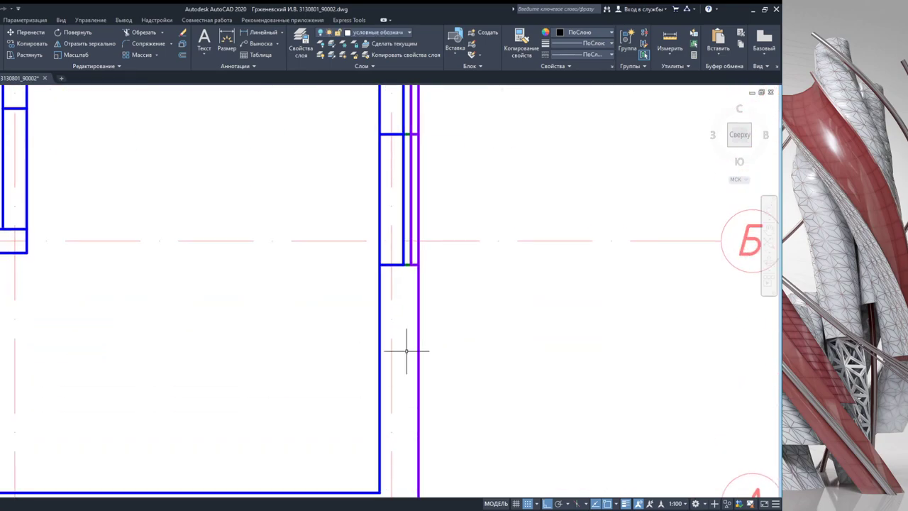
pyautogui.scroll(3, 407, 344)
pyautogui.click(406, 321)
pyautogui.press('Delete')
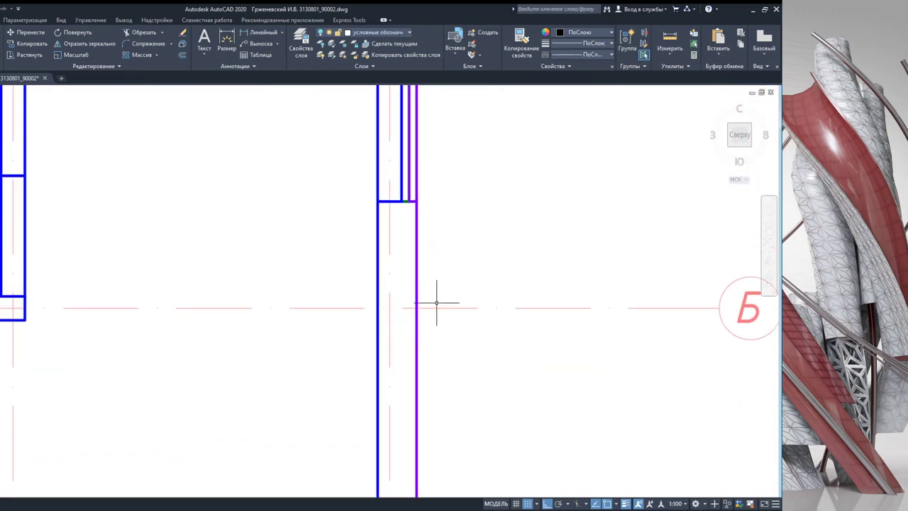
pyautogui.scroll(1, 393, 302)
pyautogui.scroll(4, 392, 312)
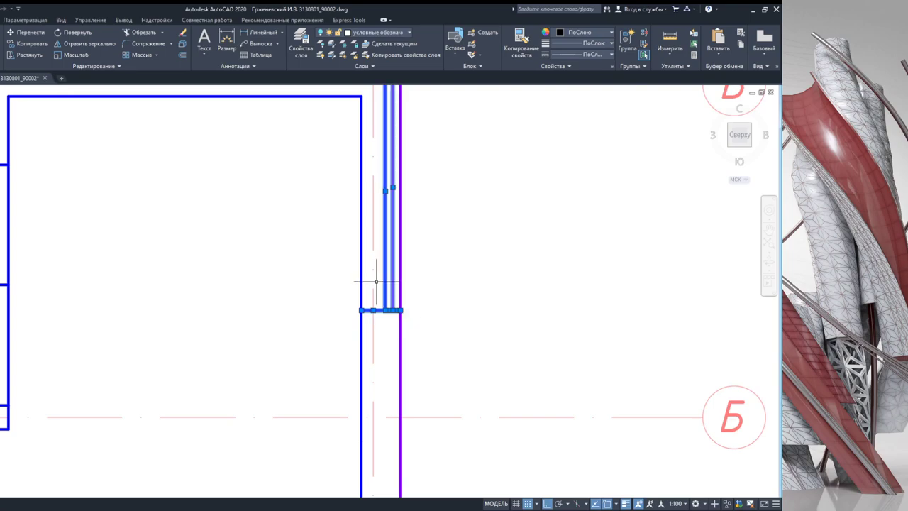
# Step: Erase the two short wall connectors and the small stub at the wall end
pyautogui.moveTo(379, 284)
pyautogui.mouseDown(button='middle')
pyautogui.moveTo(402, 400)
pyautogui.moveTo(496, 415)
pyautogui.mouseUp(button='middle')
pyautogui.moveTo(193, 328); pyautogui.dragTo(393, 234, button='middle')
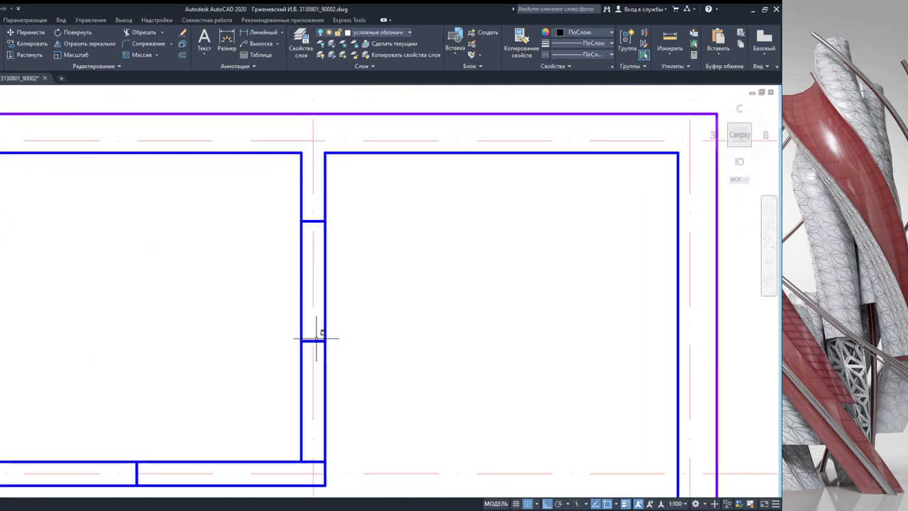
pyautogui.click(342, 369)
pyautogui.click(319, 203)
pyautogui.press('Delete')
pyautogui.moveTo(187, 464); pyautogui.dragTo(183, 352, button='middle')
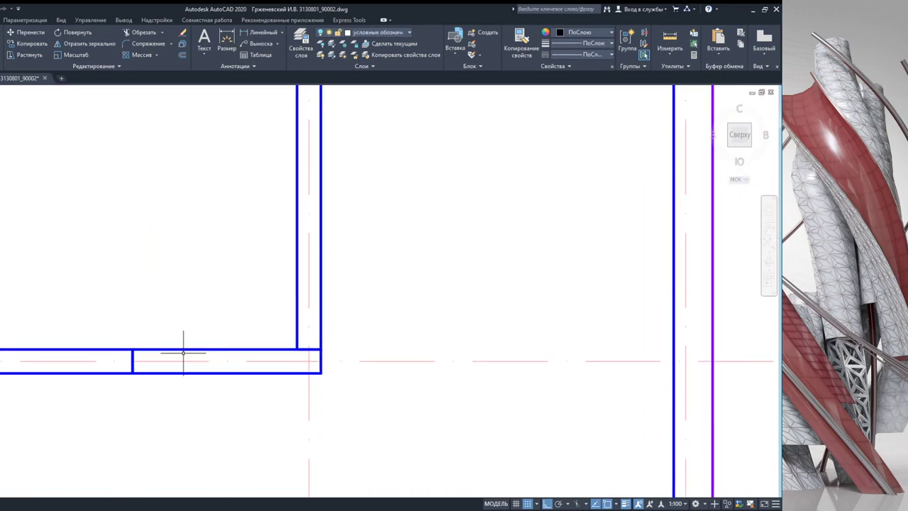
pyautogui.click(132, 358)
pyautogui.click(319, 353)
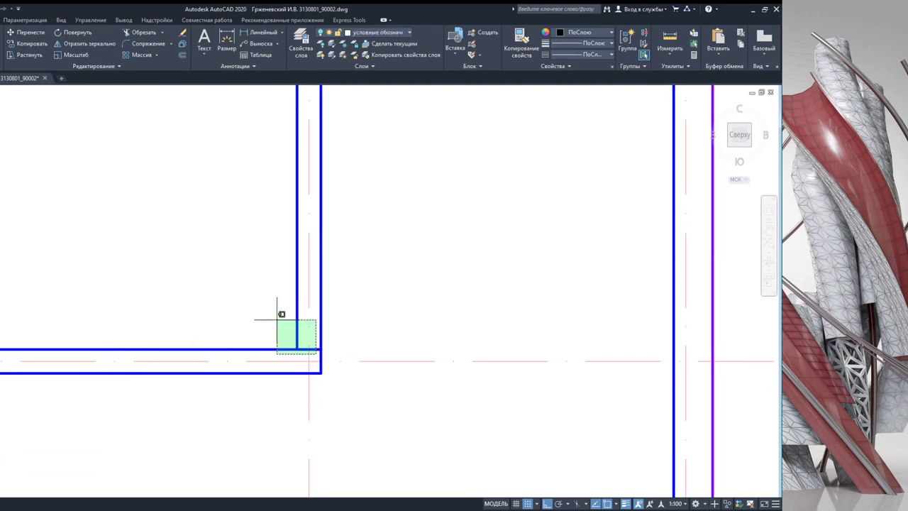
pyautogui.click(265, 326)
pyautogui.press('Escape')
pyautogui.click(322, 358)
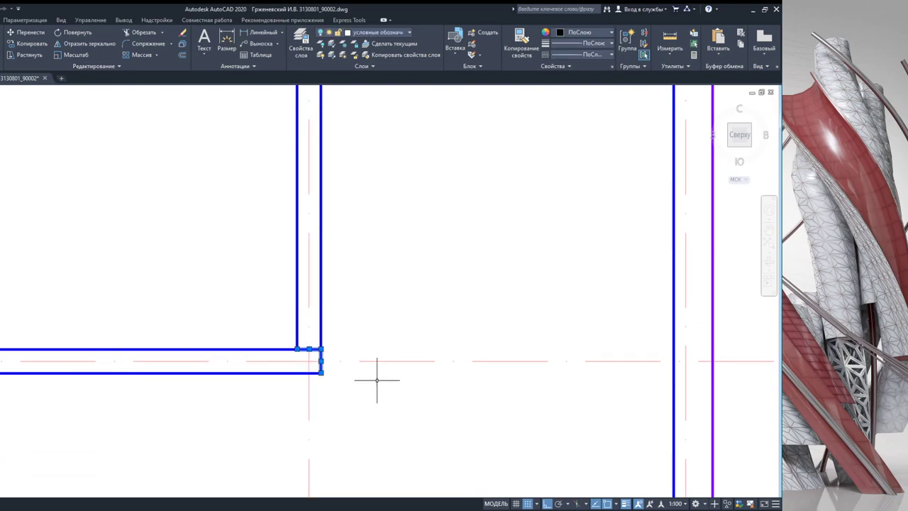
pyautogui.press('Delete')
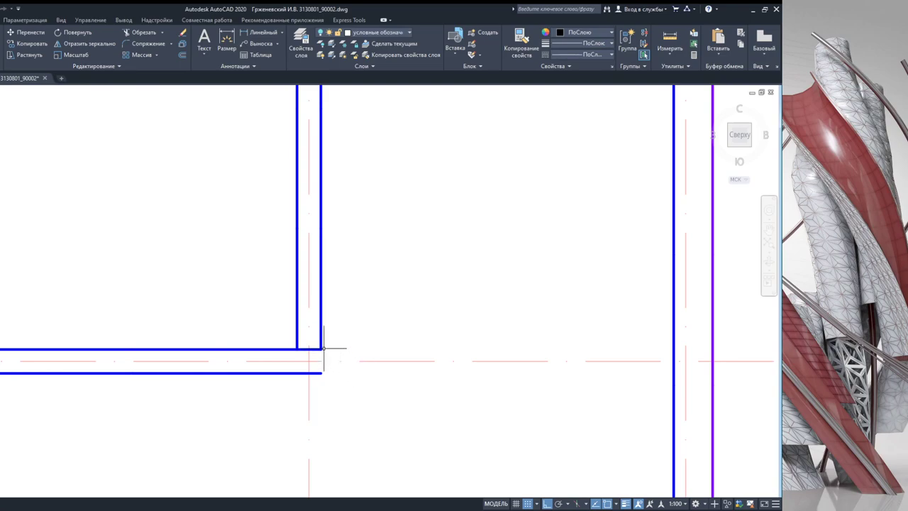
# Step: Grip-stretch the vertical wall segment down so it reaches the corner
pyautogui.click(321, 346)
pyautogui.click(321, 349)
pyautogui.click(320, 373)
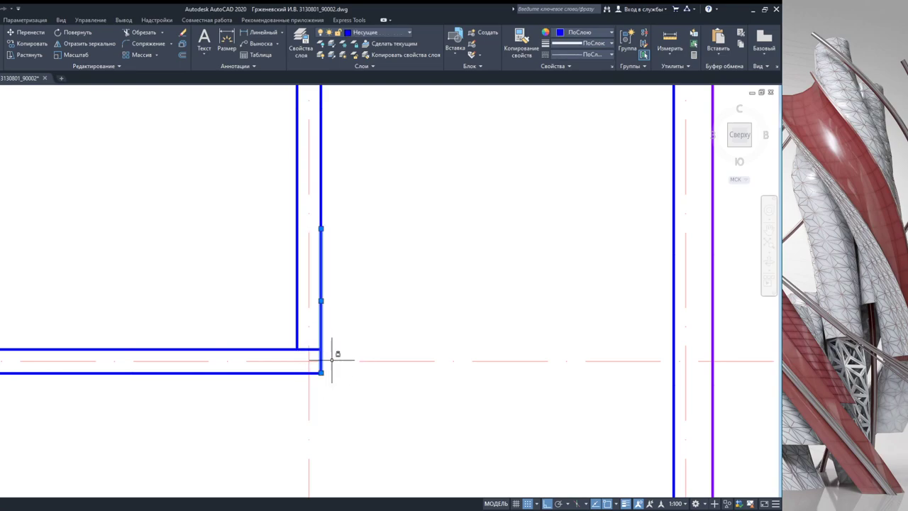
pyautogui.click(348, 398)
pyautogui.click(261, 323)
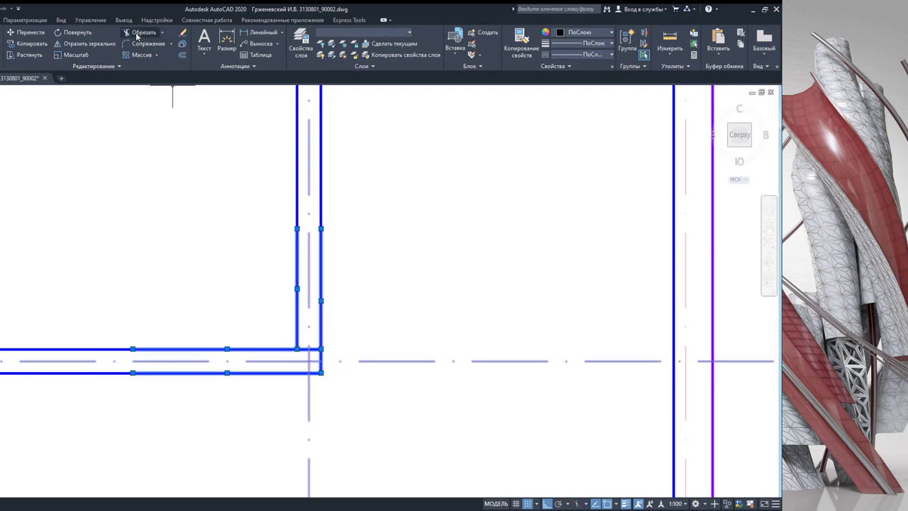
pyautogui.press('Escape')
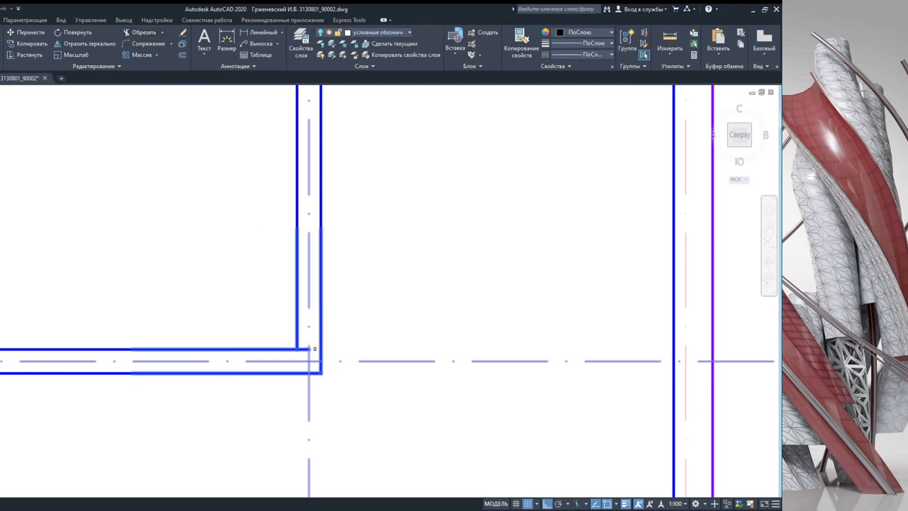
pyautogui.scroll(-5, 389, 275)
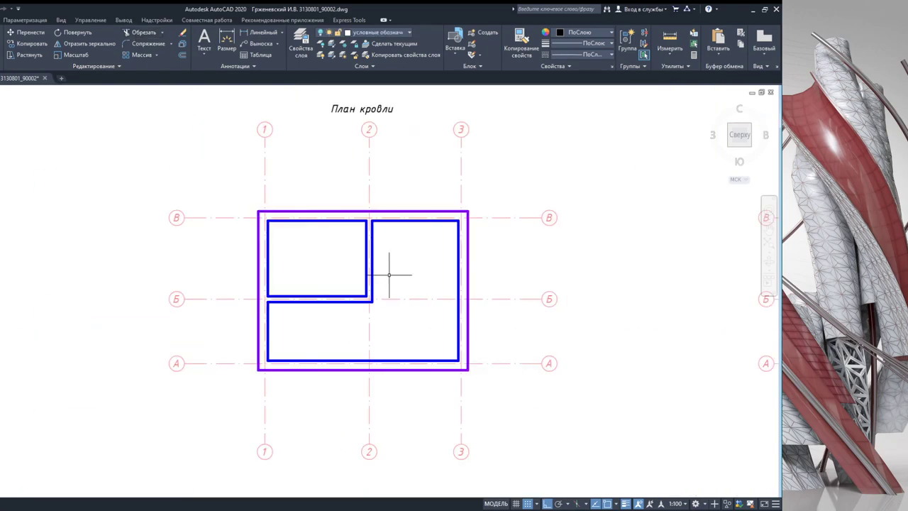
pyautogui.scroll(2, 369, 280)
pyautogui.moveTo(390, 268); pyautogui.dragTo(370, 271, button='middle')
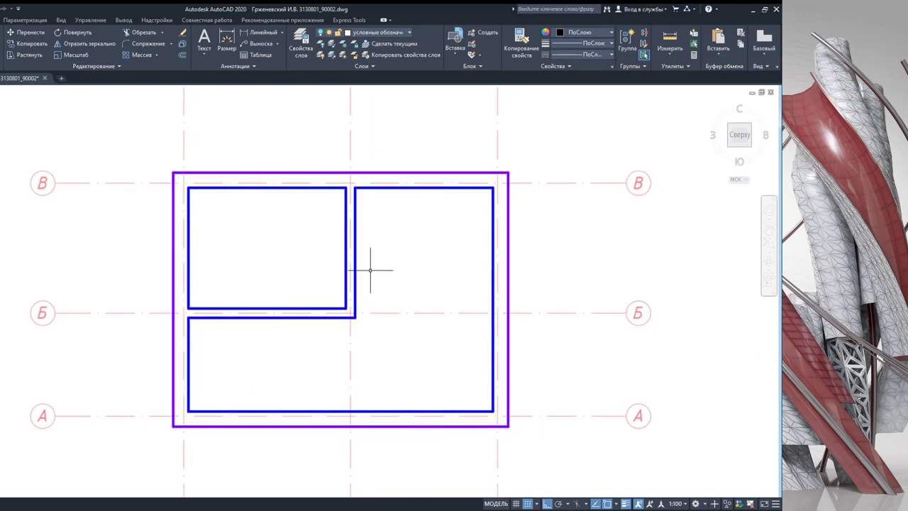
pyautogui.scroll(-3, 462, 329)
pyautogui.moveTo(472, 350); pyautogui.dragTo(300, 192)
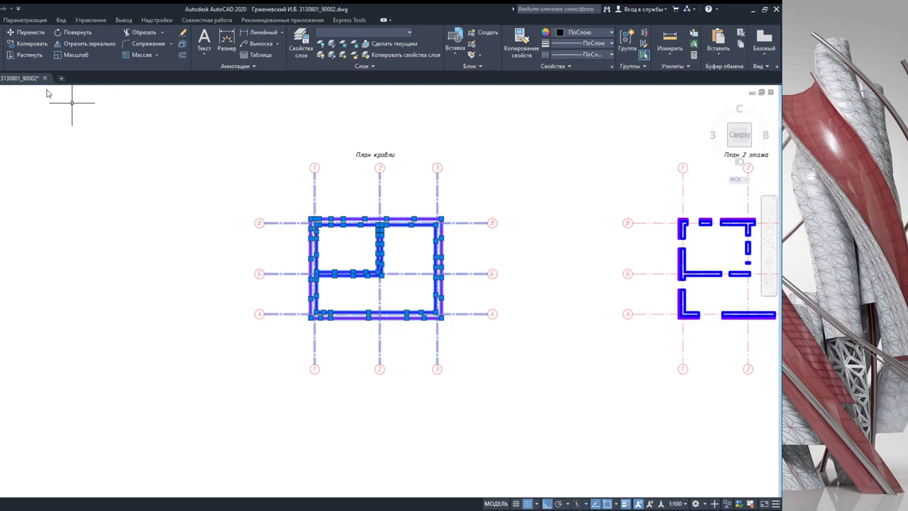
pyautogui.press('Escape')
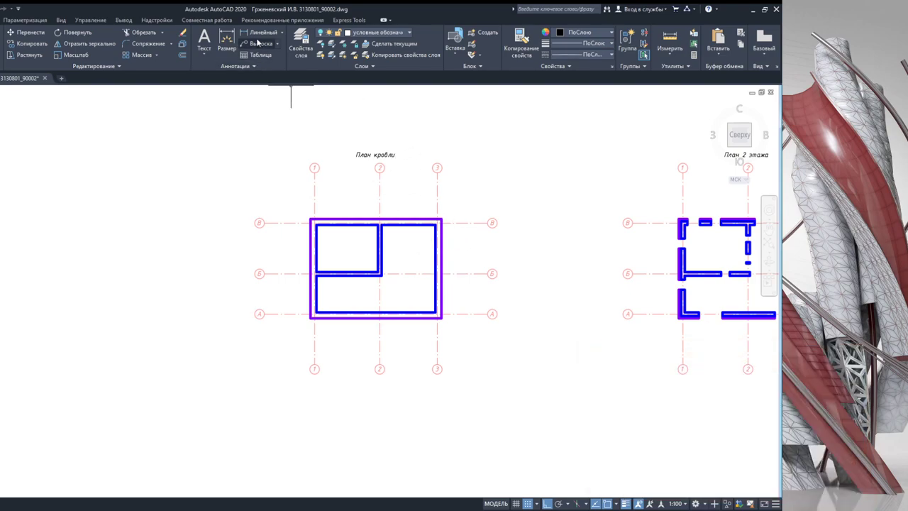
pyautogui.scroll(2, 433, 206)
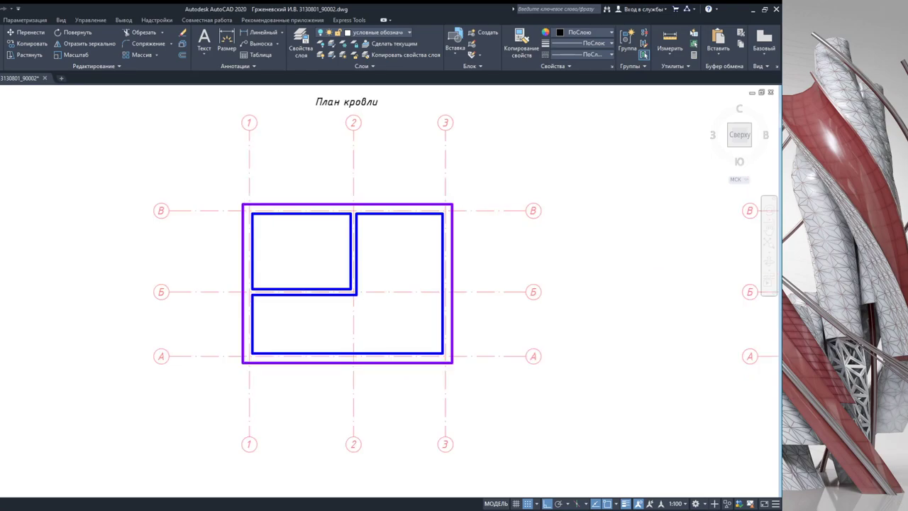
pyautogui.scroll(2, 411, 207)
# Step: Cancel a started line, window-select the inner corner, and open Layer Properties Manager
pyautogui.click(396, 191)
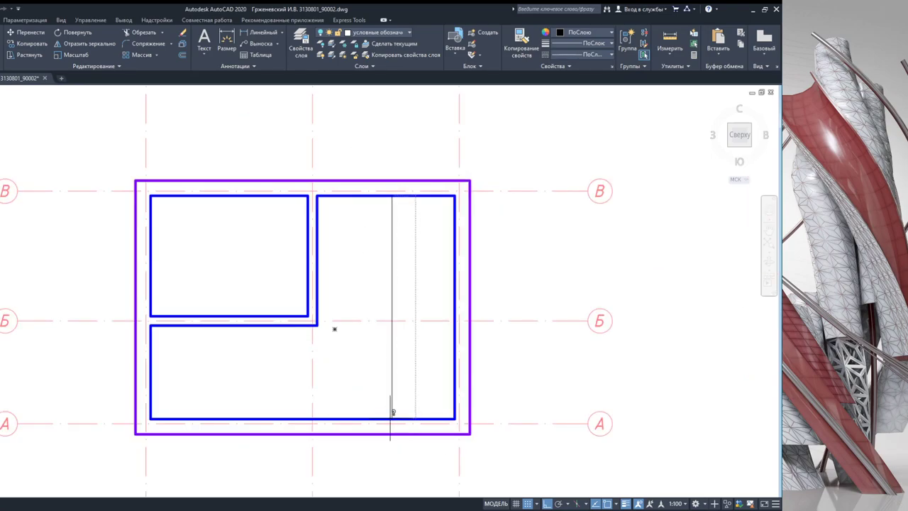
pyautogui.press('Escape')
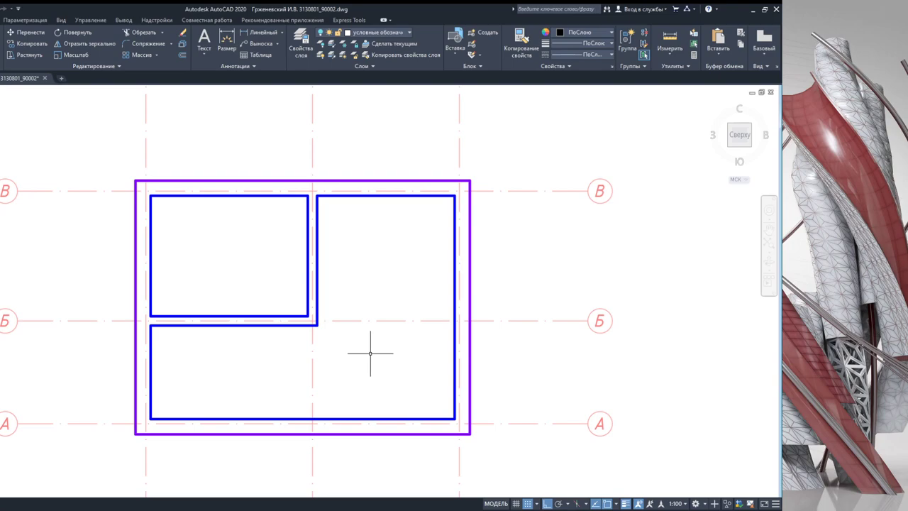
pyautogui.scroll(2, 329, 330)
pyautogui.click(266, 288)
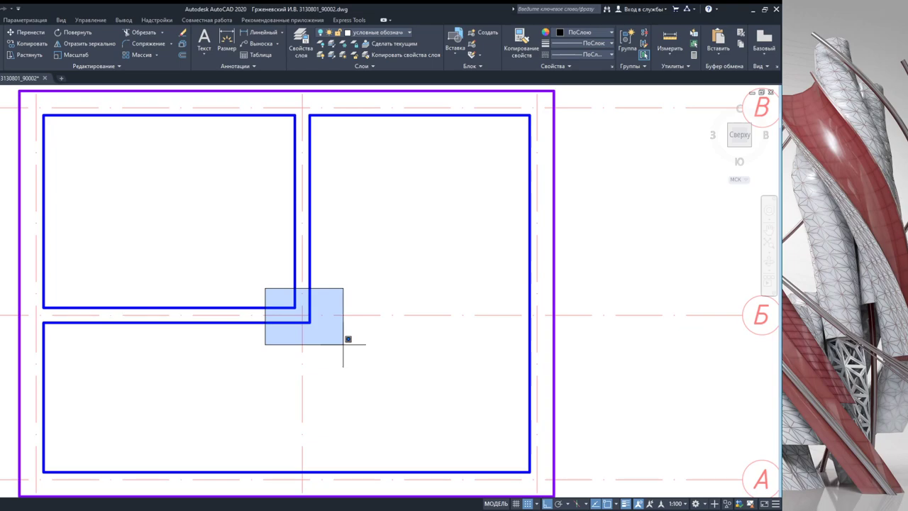
pyautogui.click(343, 345)
pyautogui.scroll(-4, 353, 315)
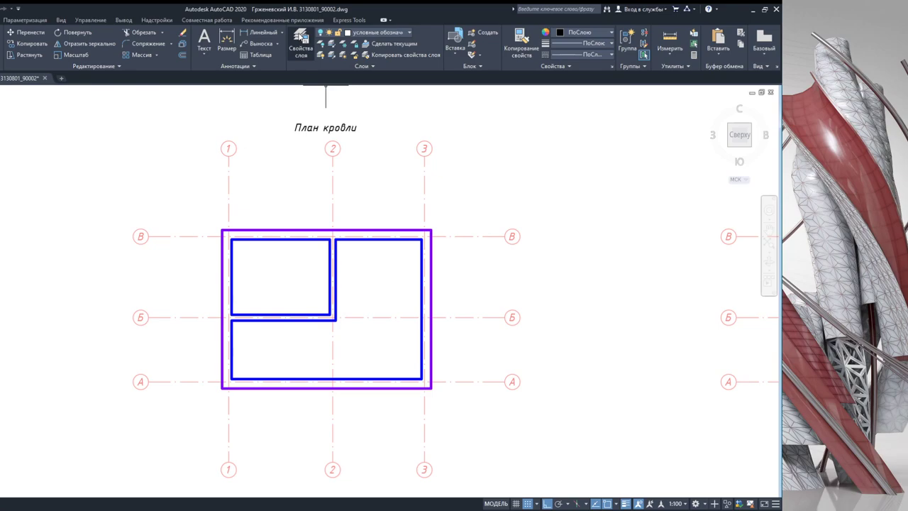
pyautogui.click(301, 44)
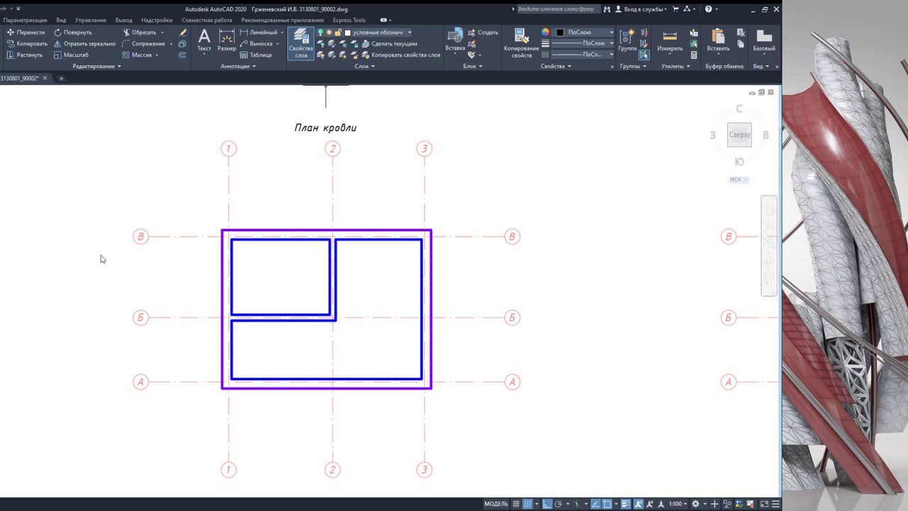
# Step: Make the new green 'план кровли' layer current and return to the drawing
pyautogui.press('Escape')
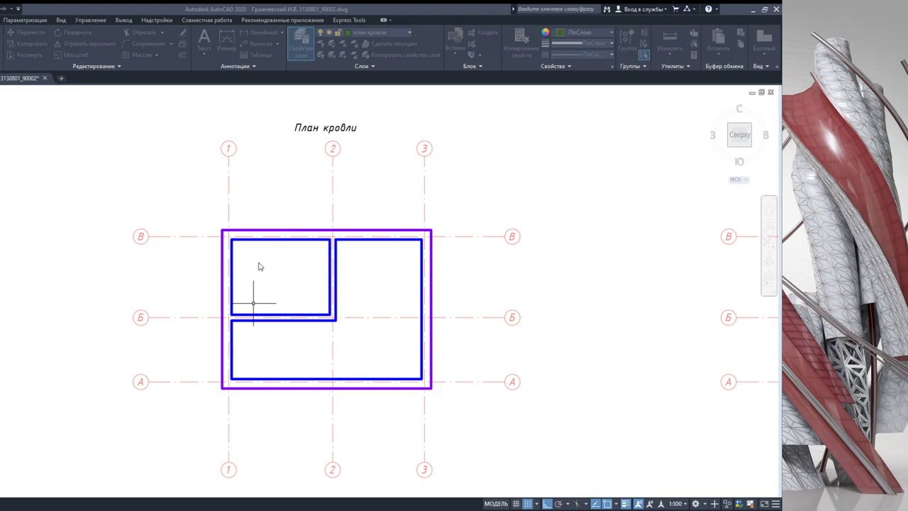
pyautogui.click(272, 303)
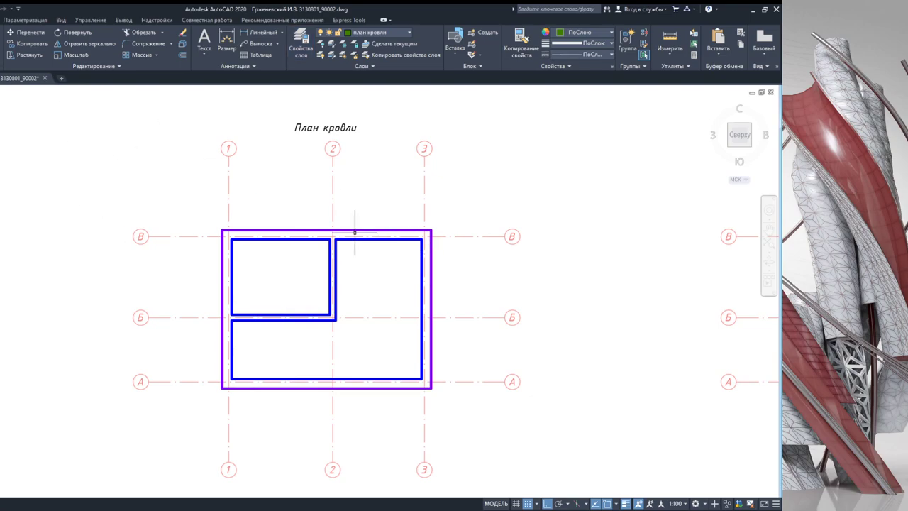
# Step: Window-select all roof plan outlines so they switch to the dashed contour layer
pyautogui.moveTo(190, 206); pyautogui.dragTo(462, 405)
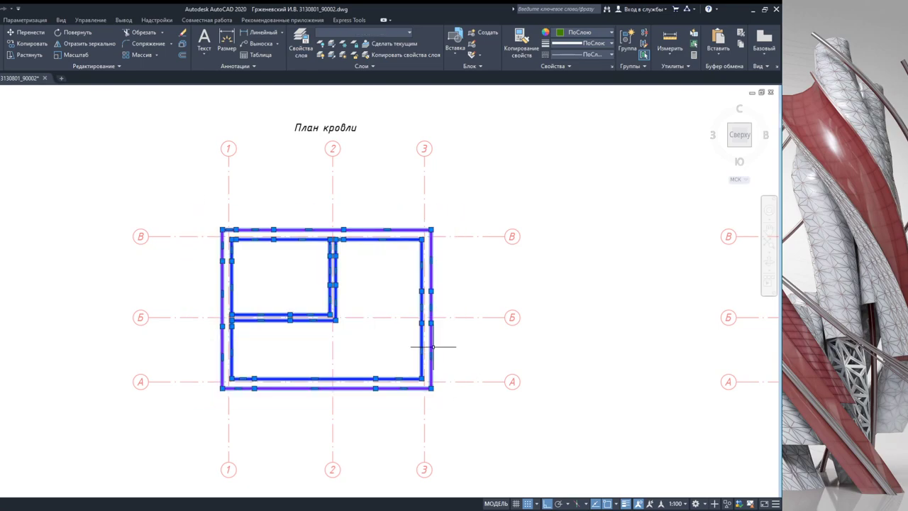
pyautogui.scroll(2, 355, 241)
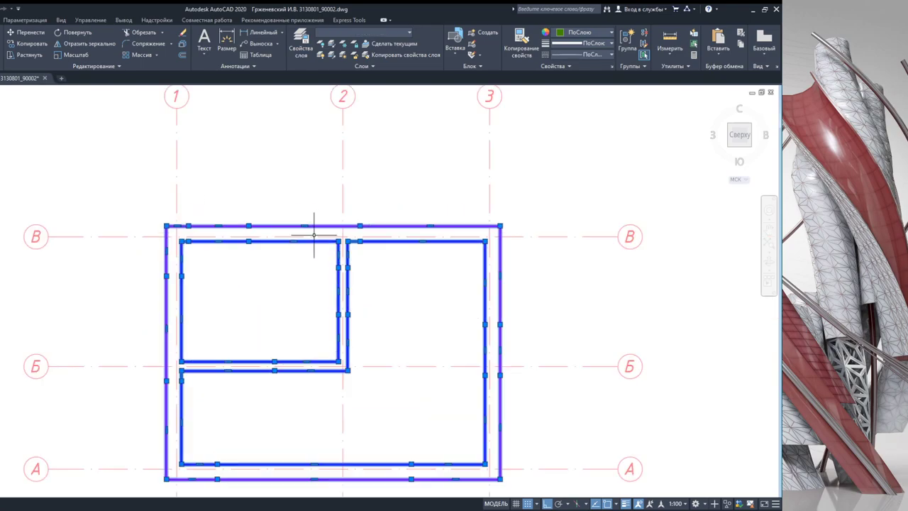
pyautogui.scroll(2, 444, 253)
pyautogui.scroll(-2, 386, 163)
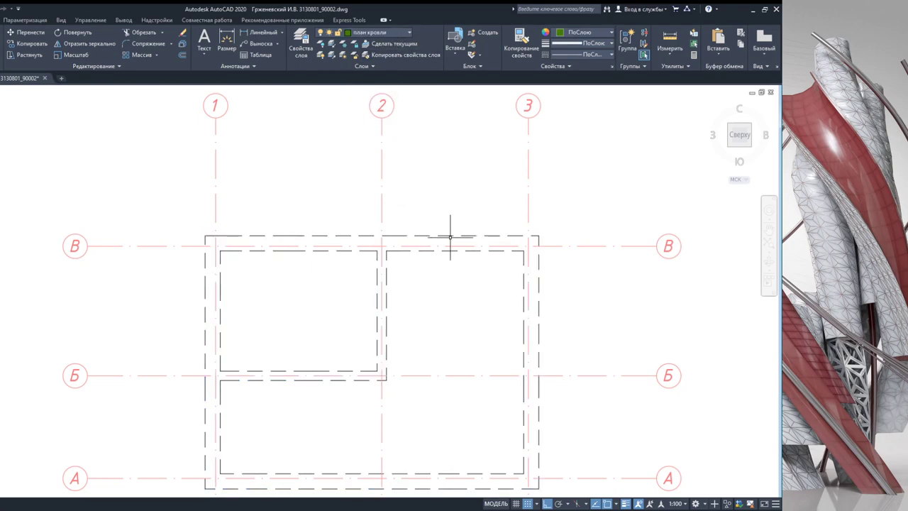
pyautogui.moveTo(405, 216); pyautogui.dragTo(365, 174, button='middle')
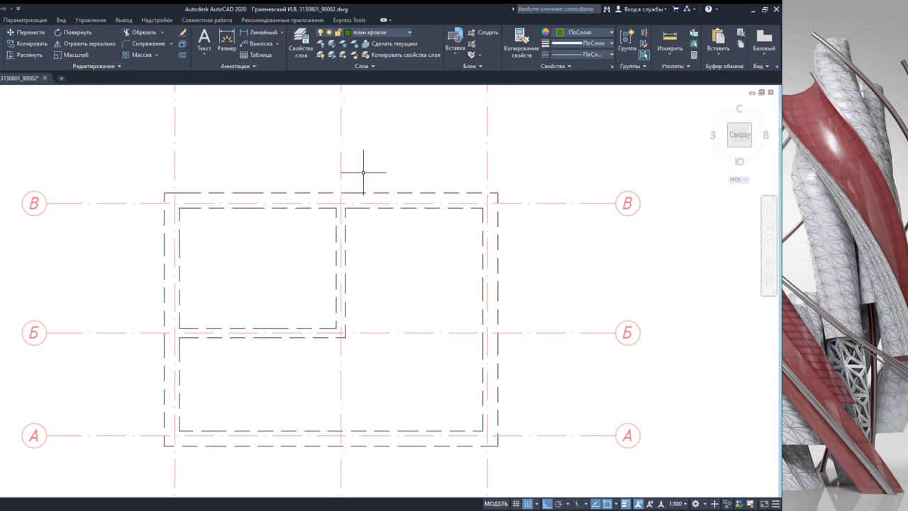
# Step: Select the outer roof outline rectangle and start Offset for the overhang
pyautogui.click(270, 192)
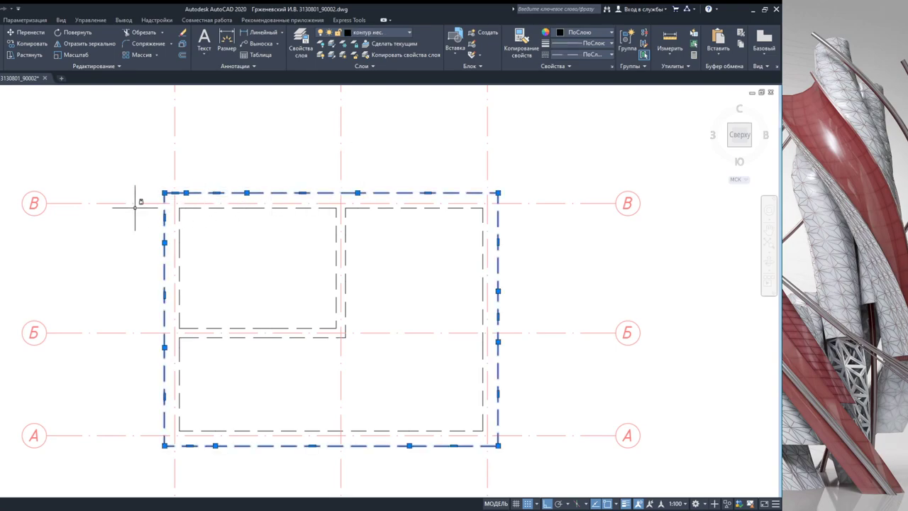
pyautogui.scroll(-2, 213, 263)
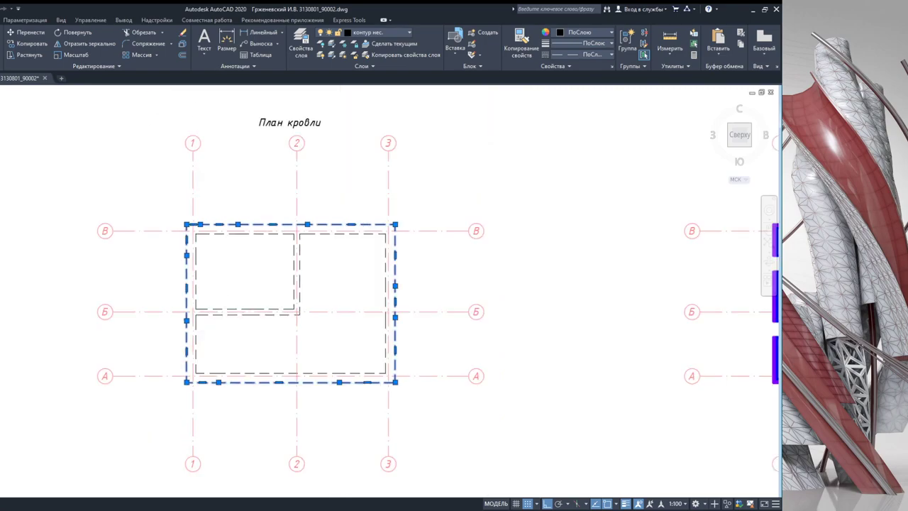
pyautogui.scroll(-2, 348, 284)
pyautogui.scroll(3, 379, 223)
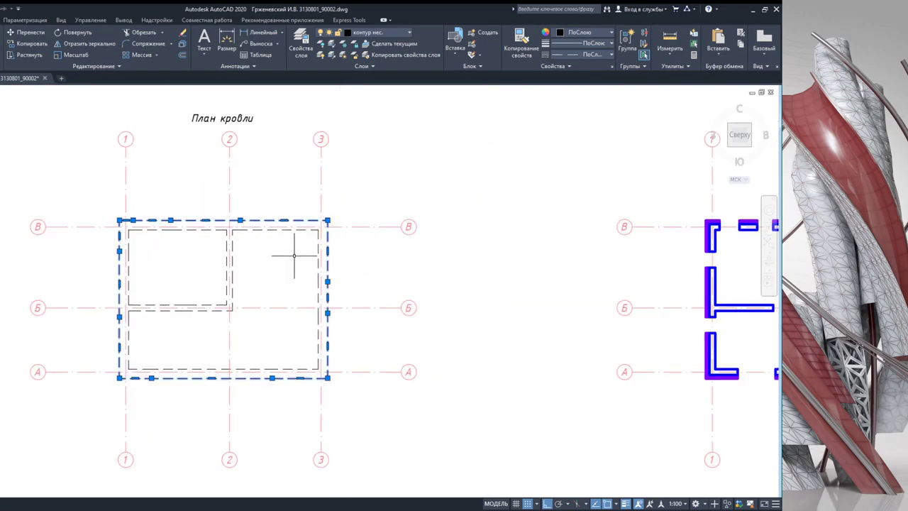
pyautogui.click(181, 56)
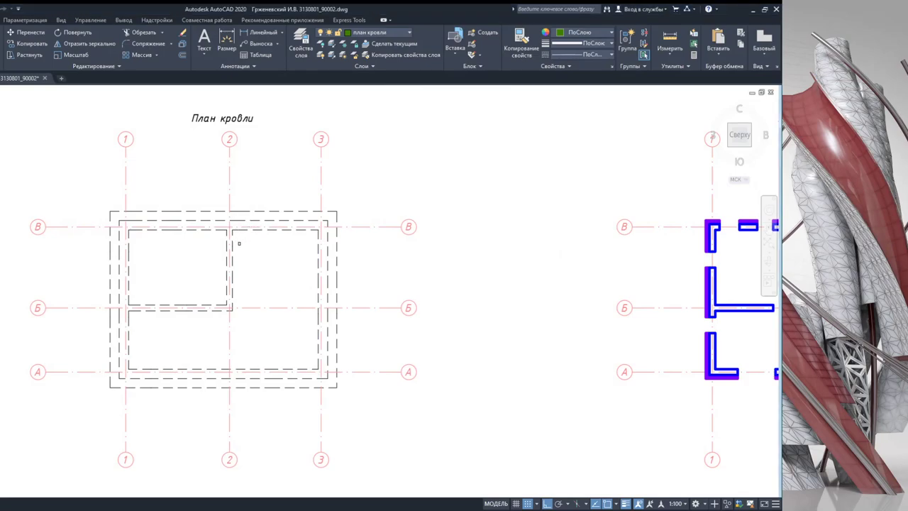
# Step: Move the outermost dashed rectangle onto the план кровли layer so it becomes the green roof outline
pyautogui.scroll(2, 241, 217)
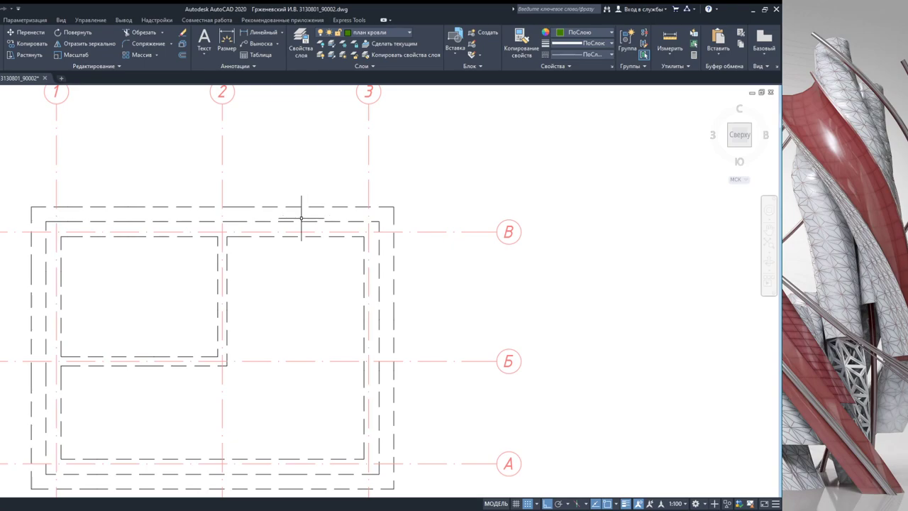
pyautogui.click(309, 207)
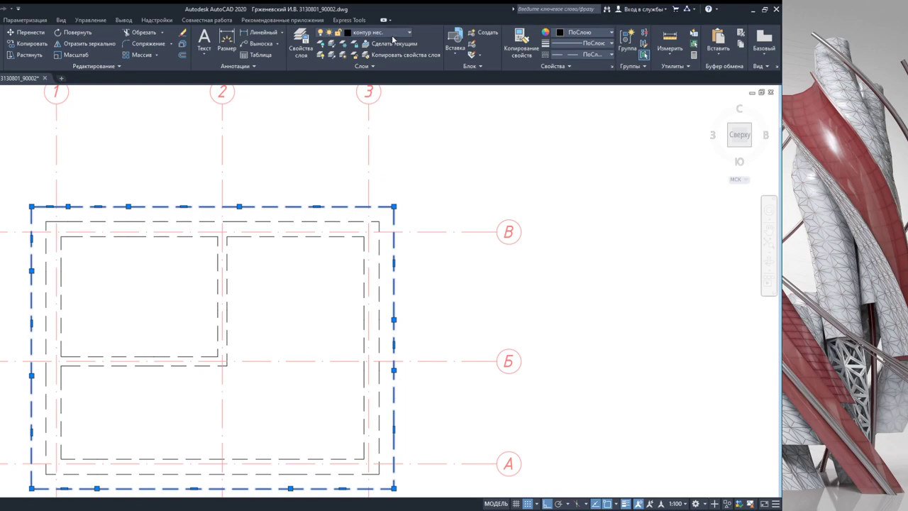
pyautogui.click(360, 223)
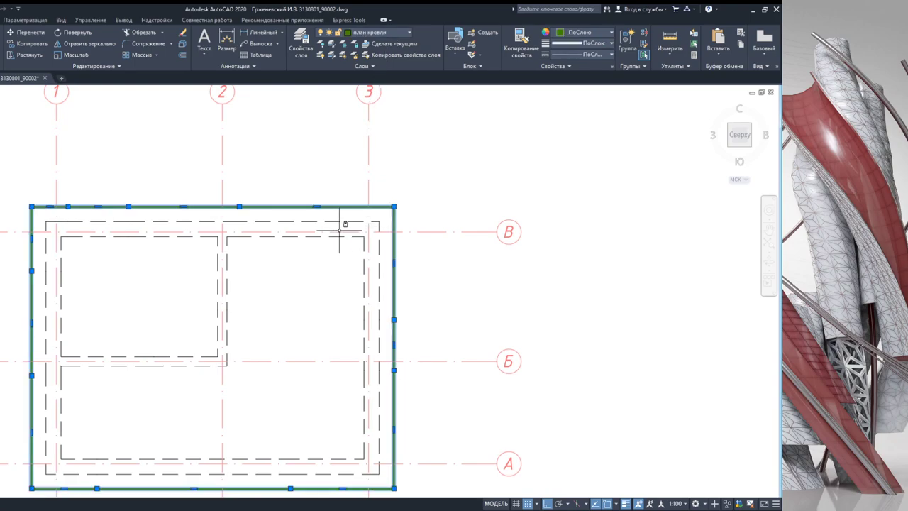
pyautogui.press('Escape')
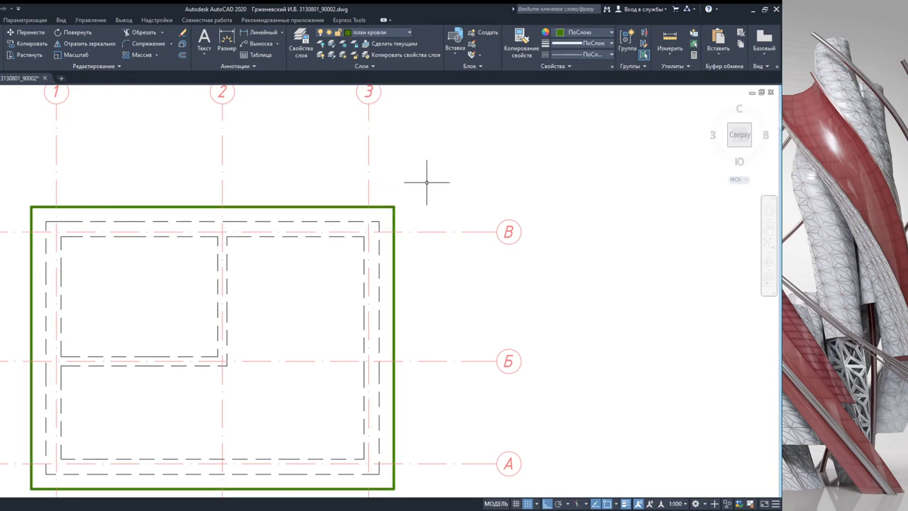
pyautogui.moveTo(323, 235); pyautogui.dragTo(336, 188, button='middle')
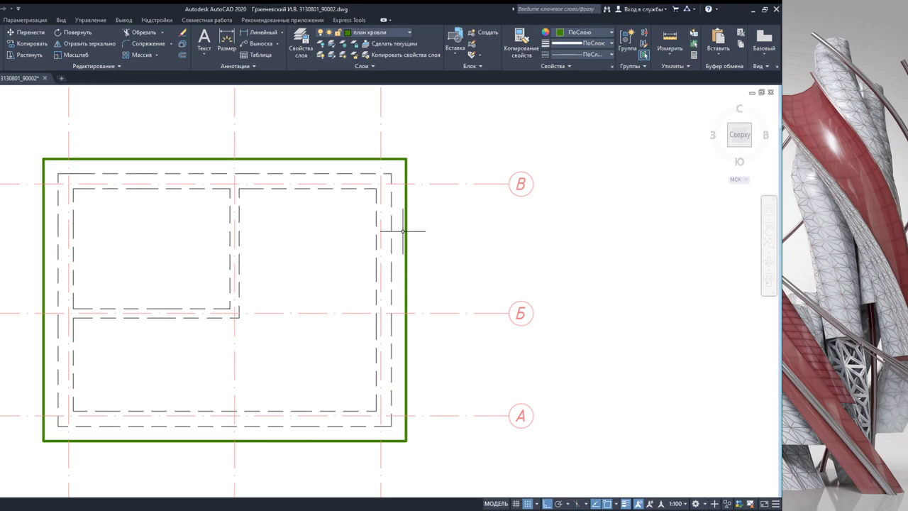
pyautogui.scroll(-2, 403, 230)
pyautogui.scroll(-2, 402, 231)
# Step: Turn on all layers to show the second-floor plan's central rooms beside the roof plan
pyautogui.moveTo(403, 230); pyautogui.dragTo(290, 253, button='middle')
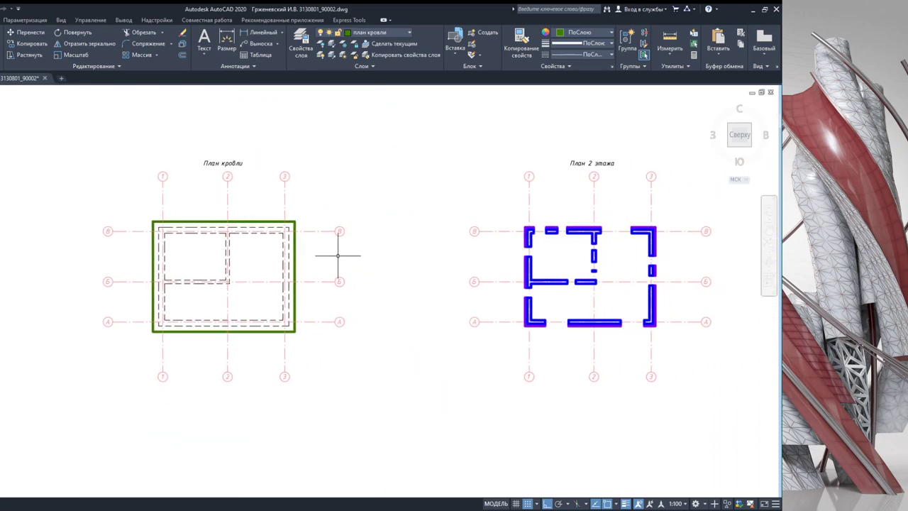
pyautogui.click(321, 55)
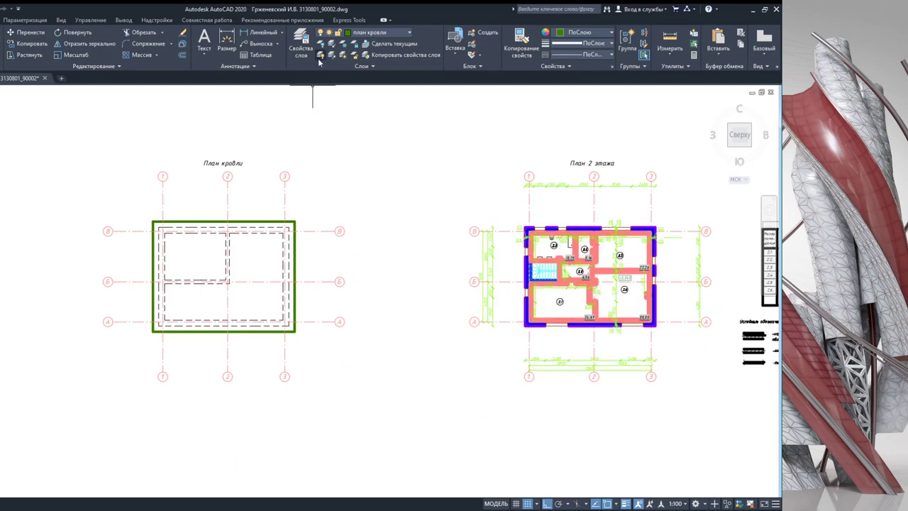
pyautogui.scroll(3, 477, 253)
pyautogui.scroll(2, 474, 284)
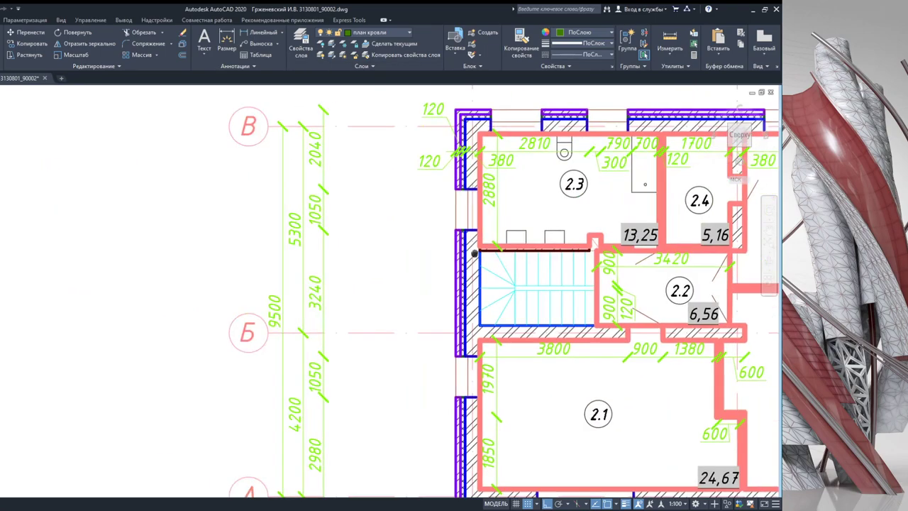
pyautogui.scroll(2, 471, 298)
pyautogui.scroll(2, 469, 301)
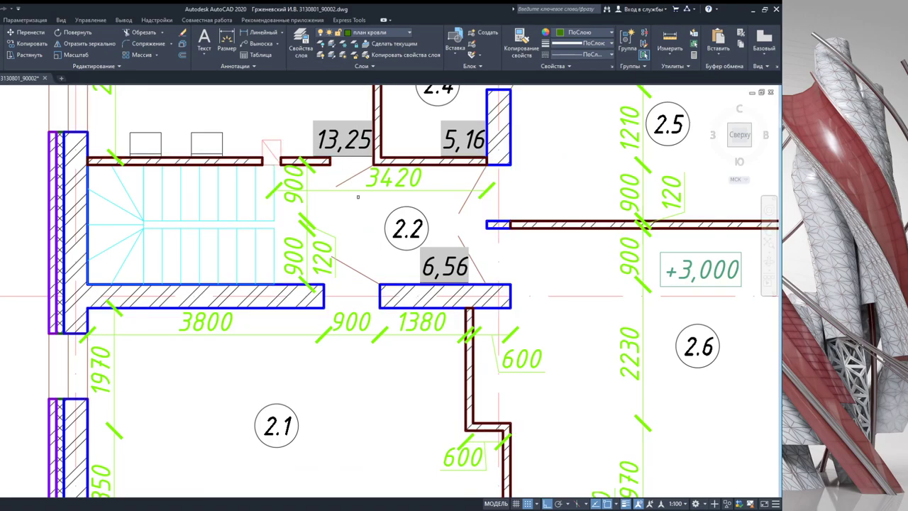
pyautogui.moveTo(358, 199); pyautogui.dragTo(346, 210, button='middle')
pyautogui.scroll(-4, 346, 211)
pyautogui.scroll(2, 494, 254)
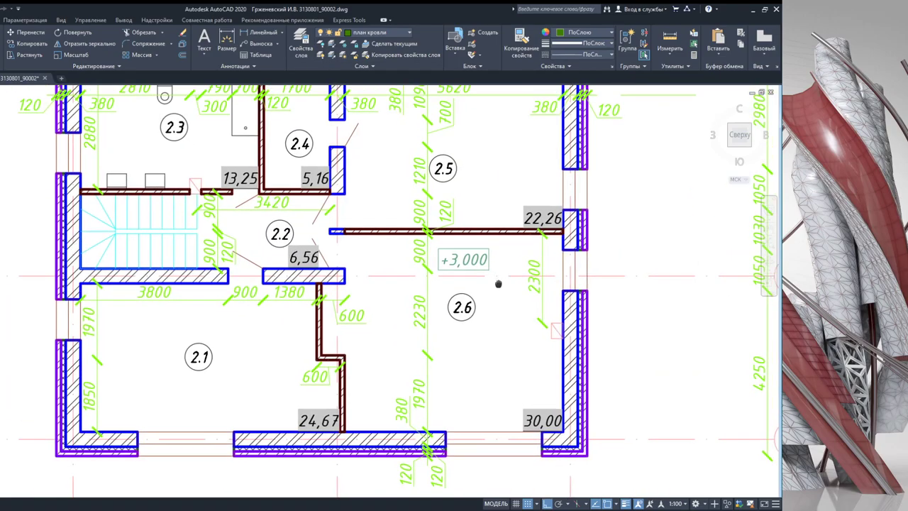
pyautogui.moveTo(494, 253); pyautogui.dragTo(480, 347, button='middle')
# Step: Select the two Вентканалы boxes near the 13,25 label and 2300 dimension and copy them
pyautogui.click(548, 397)
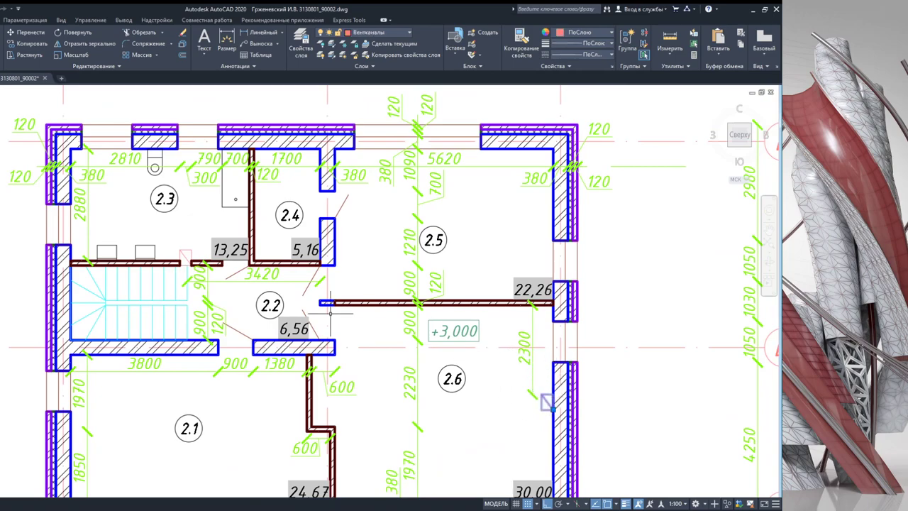
pyautogui.click(189, 254)
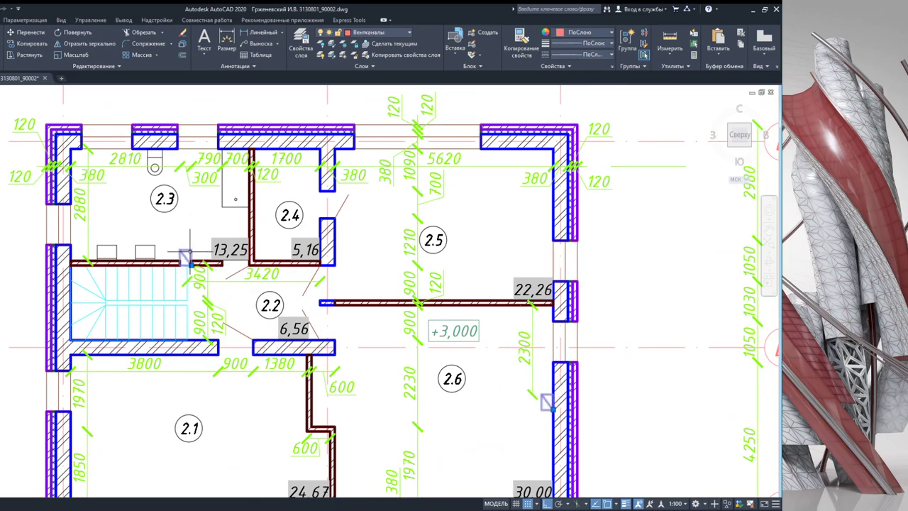
pyautogui.click(355, 55)
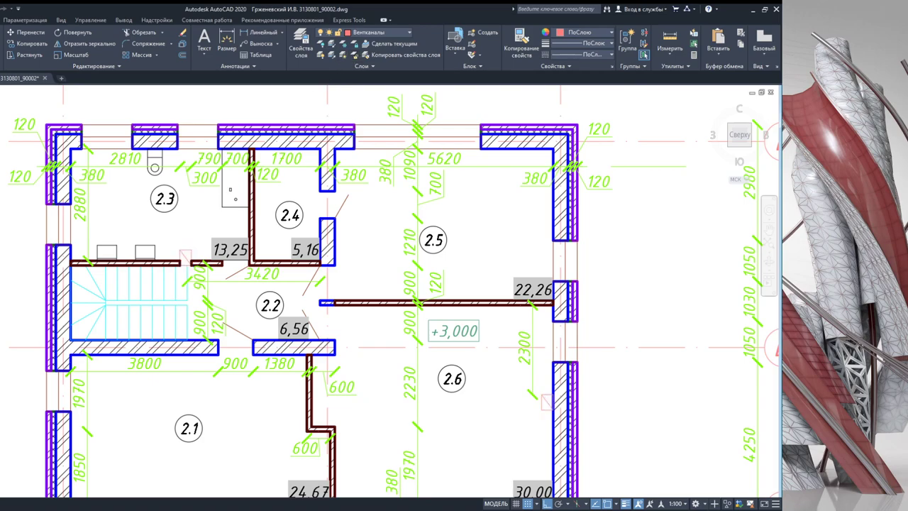
pyautogui.click(187, 255)
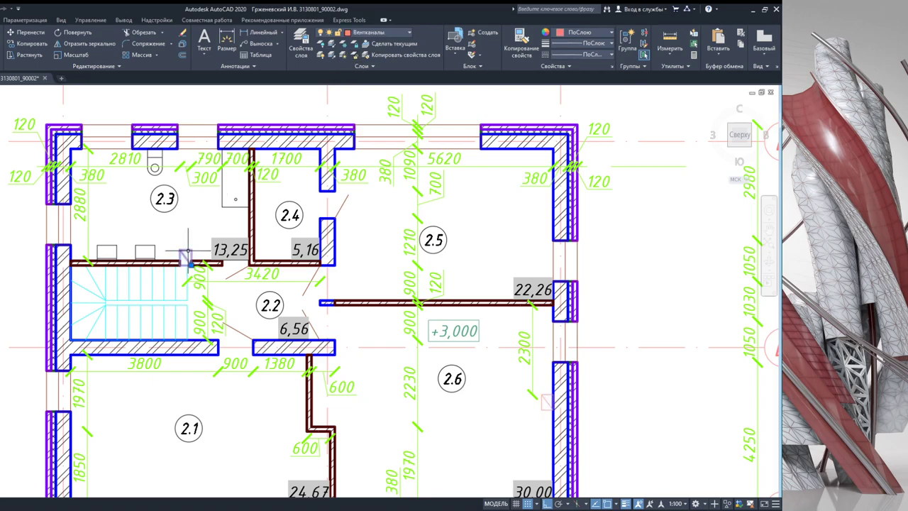
pyautogui.click(547, 399)
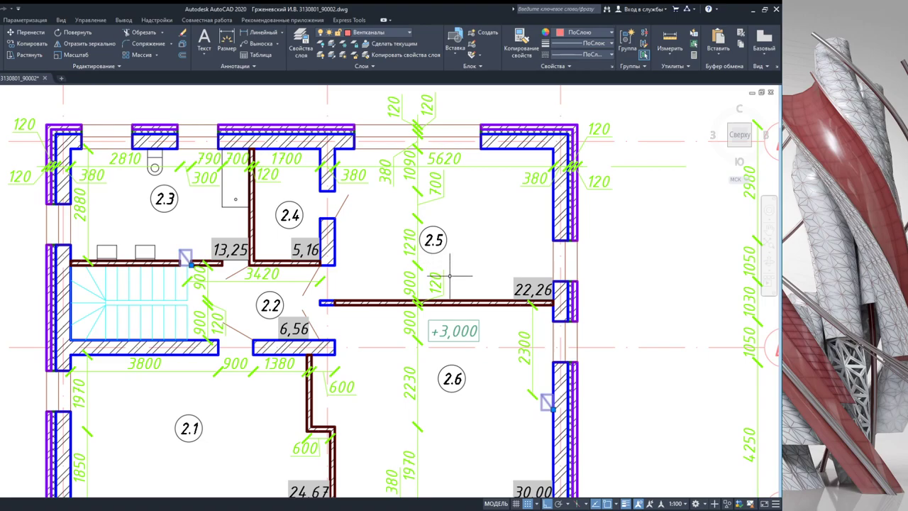
pyautogui.moveTo(453, 276)
pyautogui.mouseDown(button='middle')
pyautogui.moveTo(531, 329)
pyautogui.moveTo(663, 341)
pyautogui.mouseUp(button='middle')
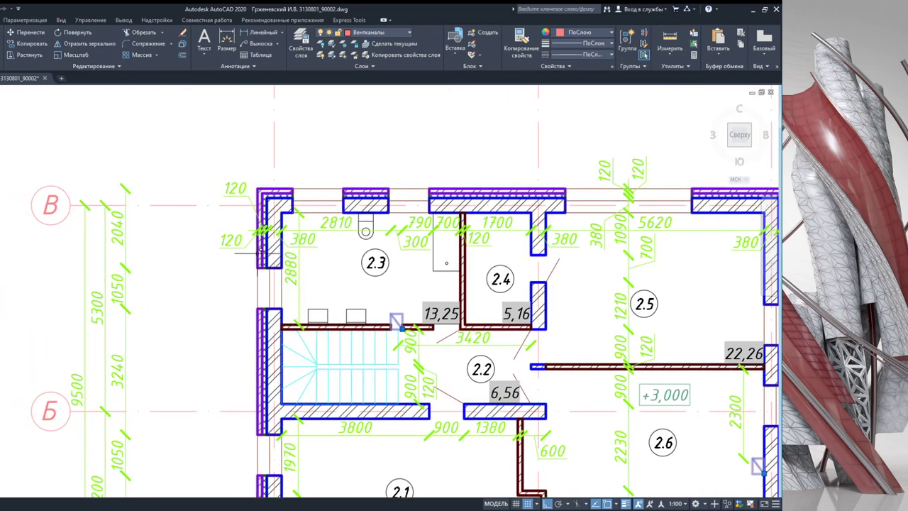
pyautogui.scroll(2, 284, 189)
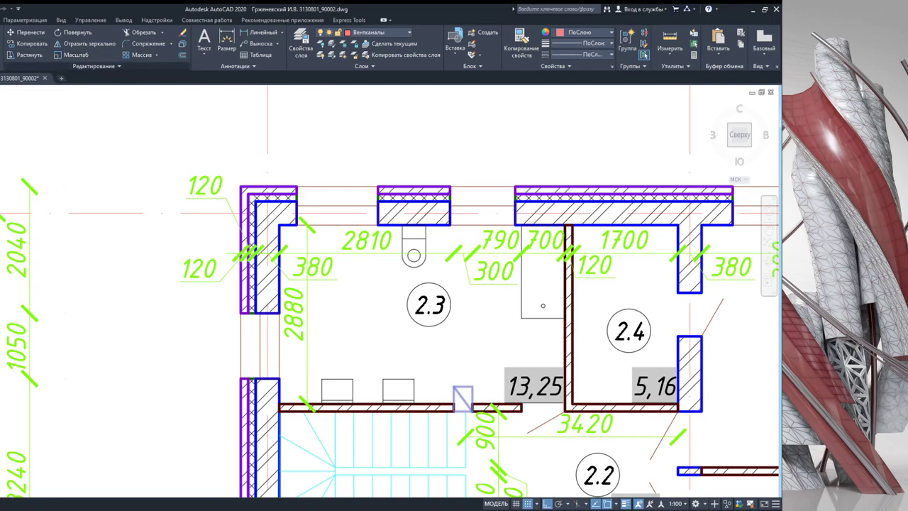
pyautogui.press('Escape')
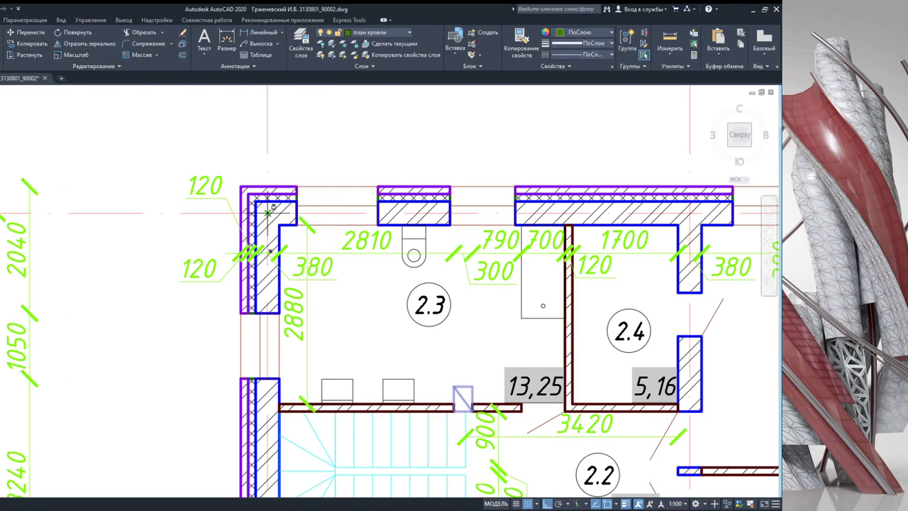
# Step: Pan and zoom back to the roof plan outline where the vent boxes go
pyautogui.scroll(-6, 268, 212)
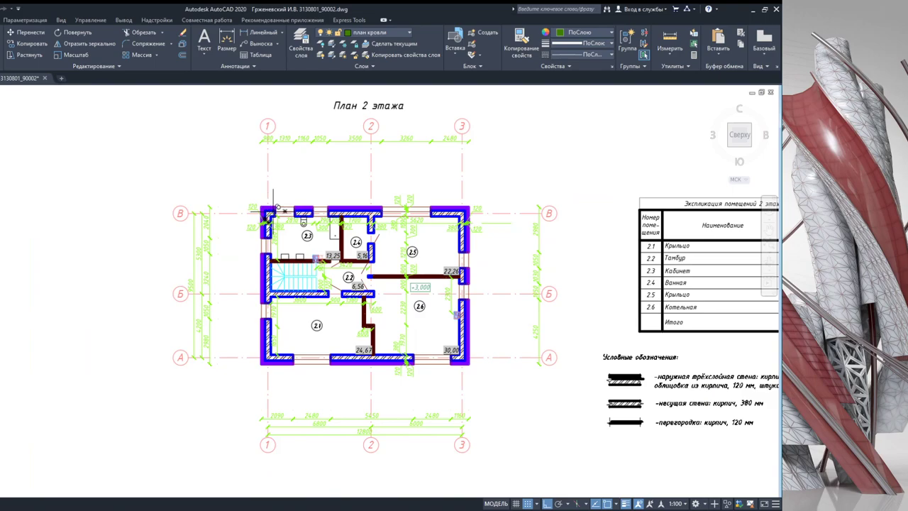
pyautogui.moveTo(263, 192)
pyautogui.mouseDown(button='middle')
pyautogui.moveTo(432, 212)
pyautogui.moveTo(440, 229)
pyautogui.mouseUp(button='middle')
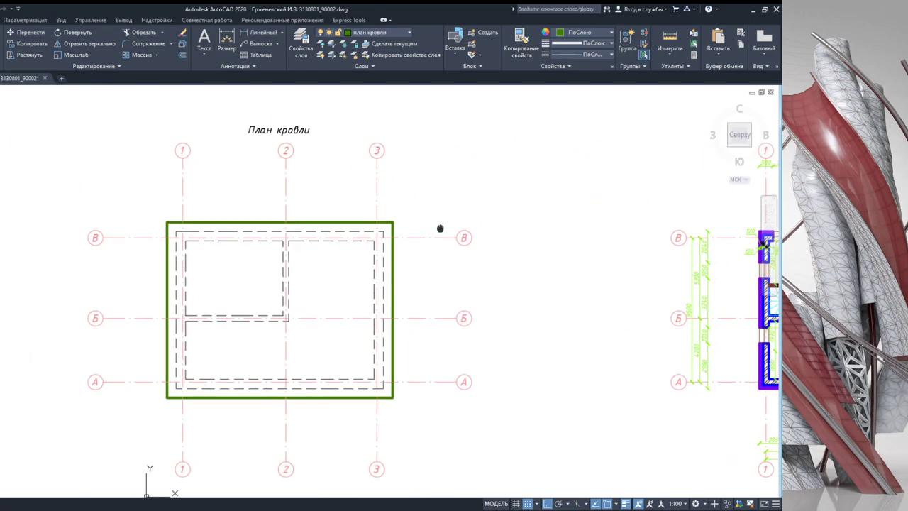
pyautogui.scroll(4, 210, 227)
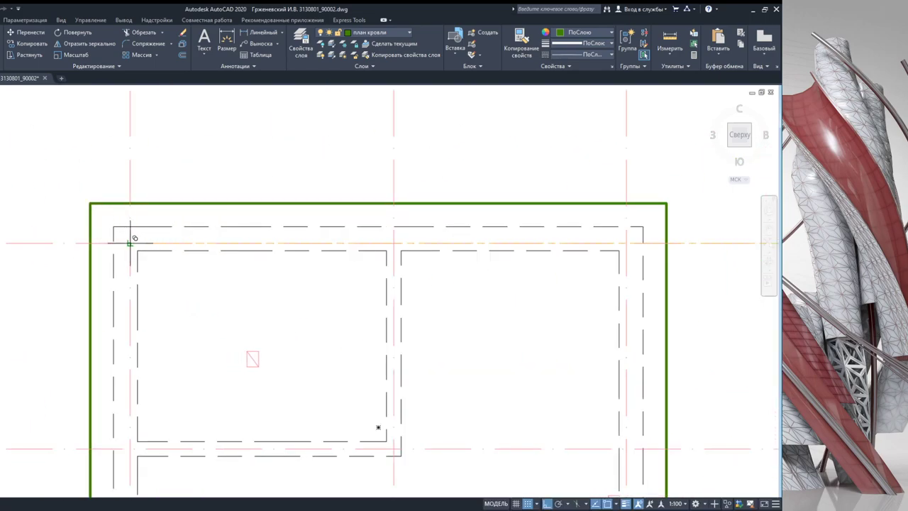
pyautogui.scroll(-2, 213, 244)
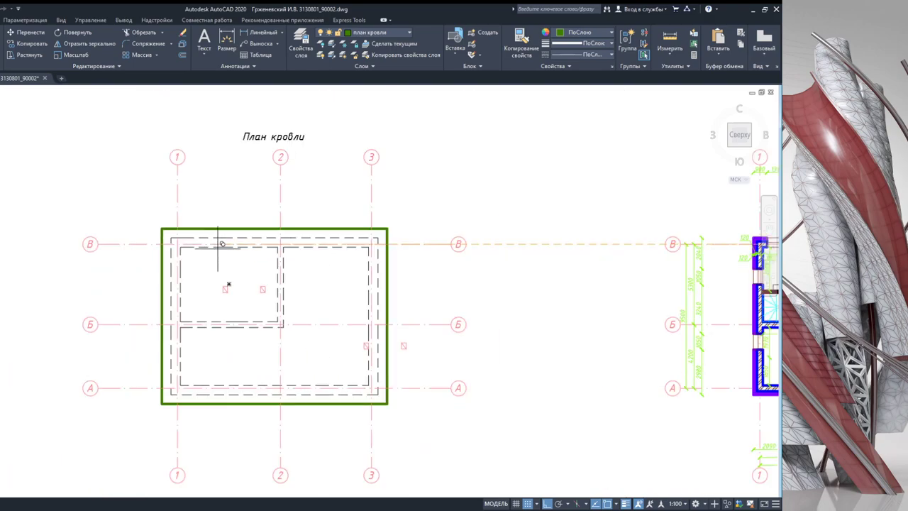
pyautogui.scroll(3, 383, 333)
pyautogui.scroll(-2, 404, 340)
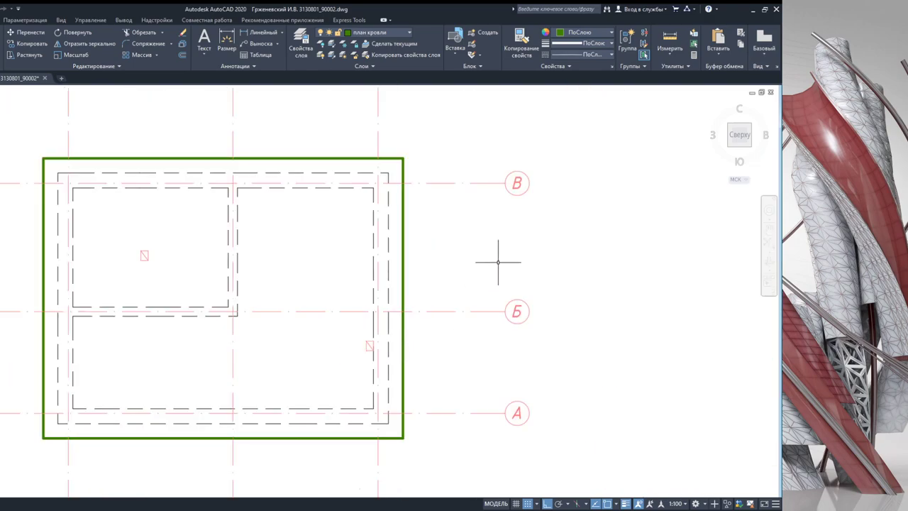
pyautogui.scroll(-2, 483, 234)
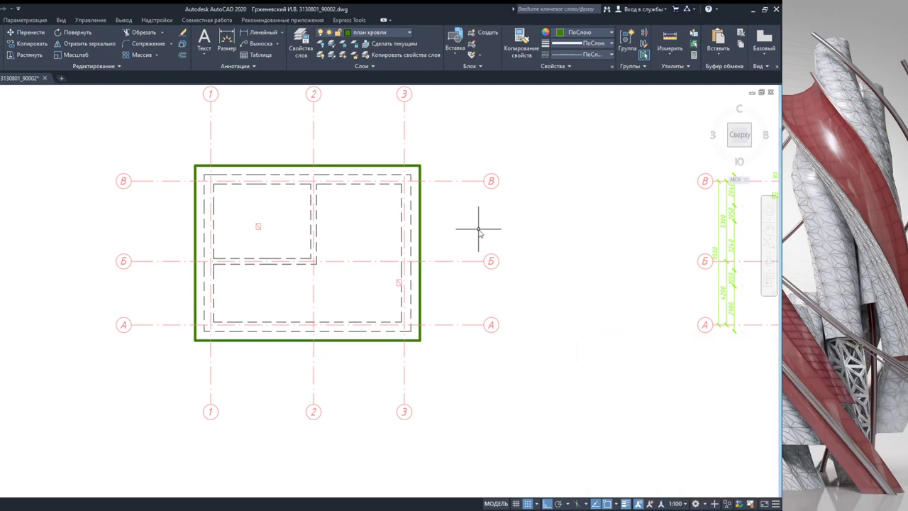
# Step: Draw a new green rectangle to the left of the roof plan
pyautogui.moveTo(328, 237); pyautogui.dragTo(469, 243, button='middle')
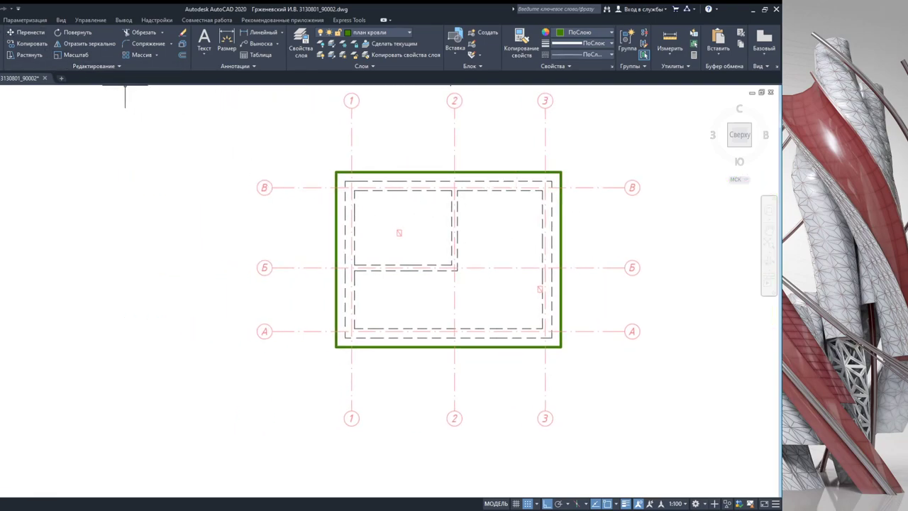
pyautogui.click(218, 331)
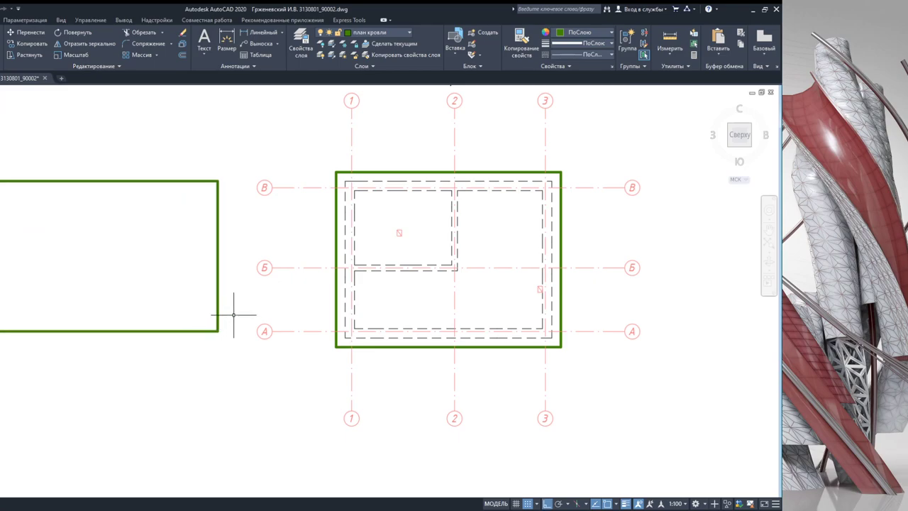
pyautogui.moveTo(210, 301); pyautogui.dragTo(310, 330, button='middle')
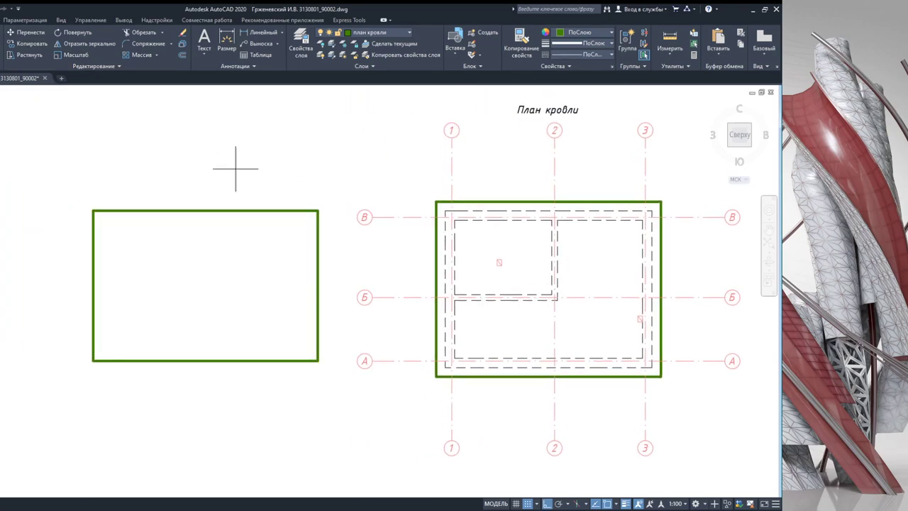
# Step: Draw both corner-to-corner ridge diagonals across the roof outline and one diagonal in the left rectangle
pyautogui.click(436, 202)
pyautogui.click(659, 376)
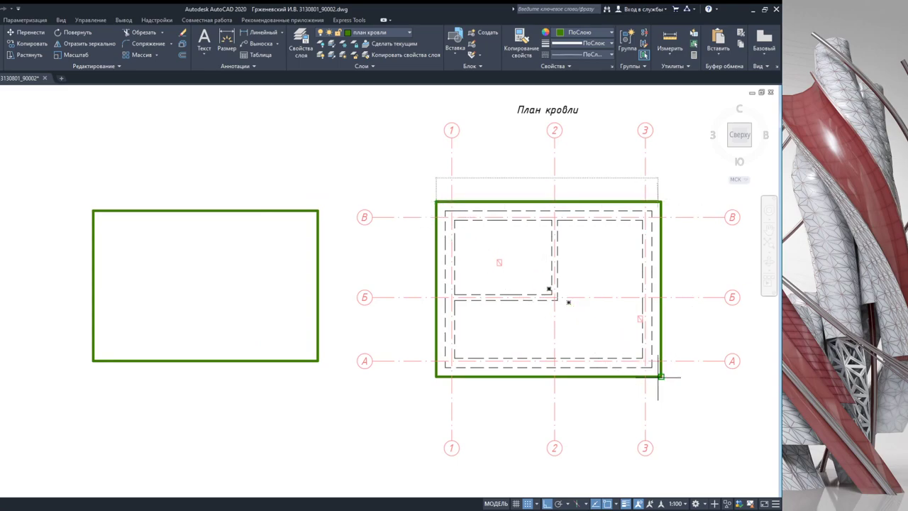
pyautogui.click(659, 377)
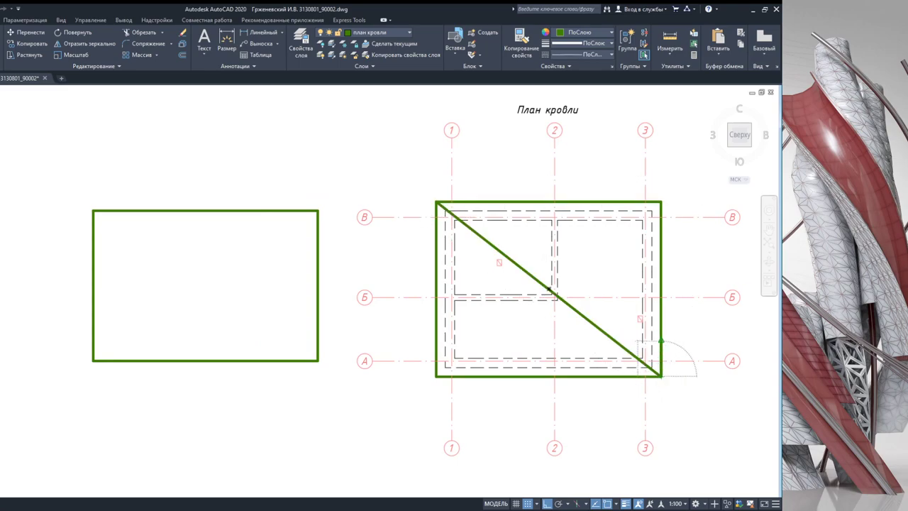
pyautogui.click(661, 202)
pyautogui.click(436, 376)
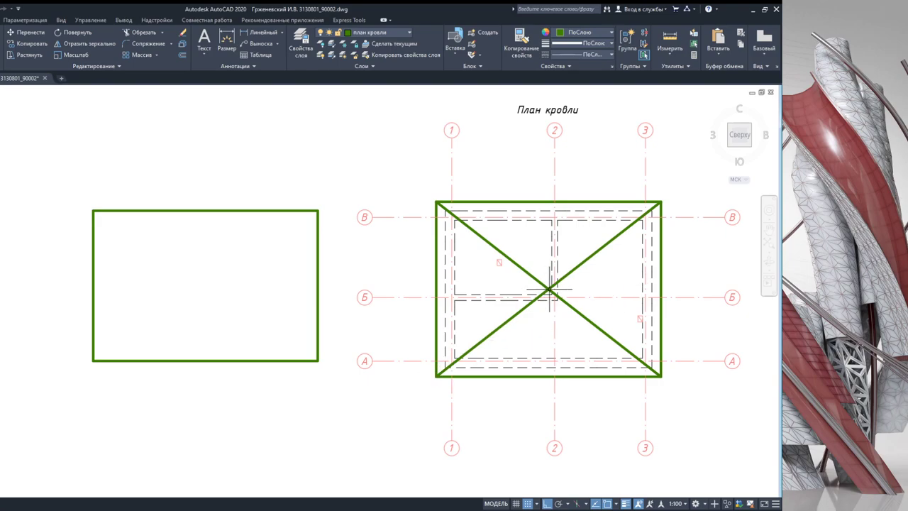
pyautogui.click(93, 211)
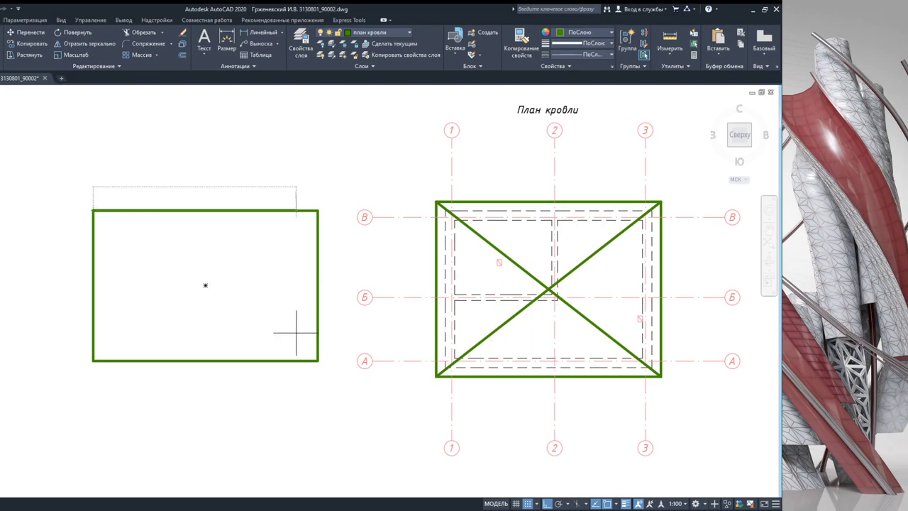
pyautogui.click(317, 360)
pyautogui.press('Return')
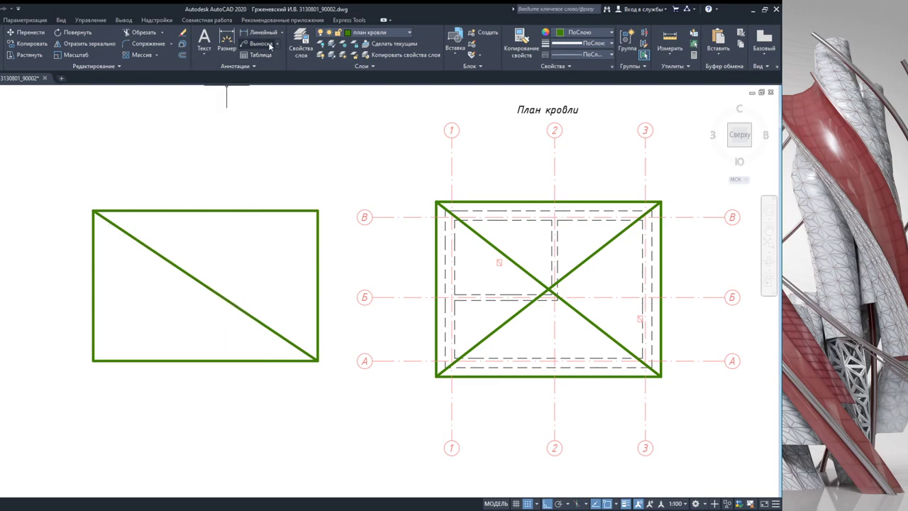
# Step: Sketch a leader arrow and a short arrow line inside the left rectangle
pyautogui.scroll(2, 245, 259)
pyautogui.click(280, 303)
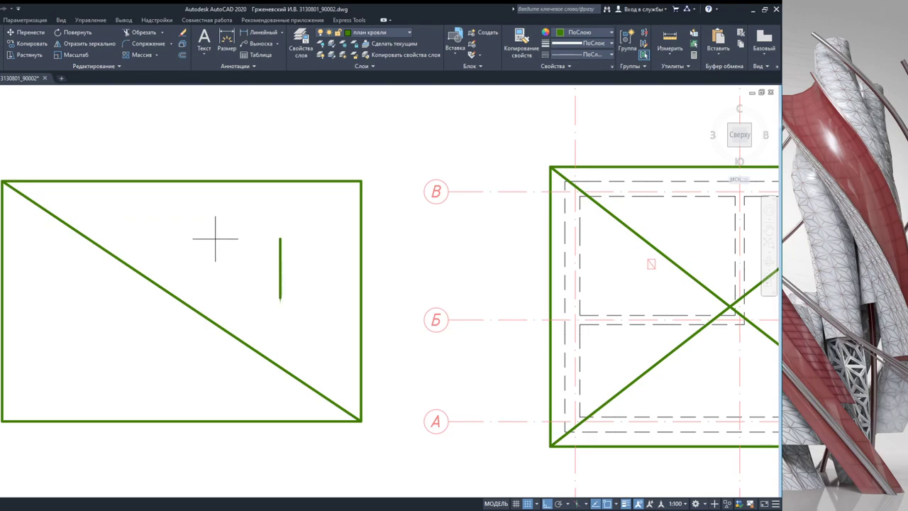
pyautogui.click(547, 504)
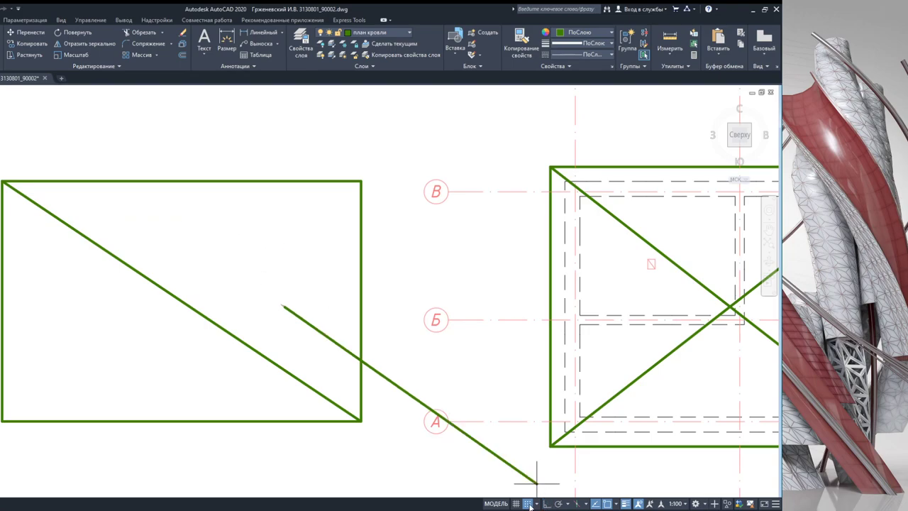
pyautogui.scroll(4, 234, 262)
pyautogui.click(150, 229)
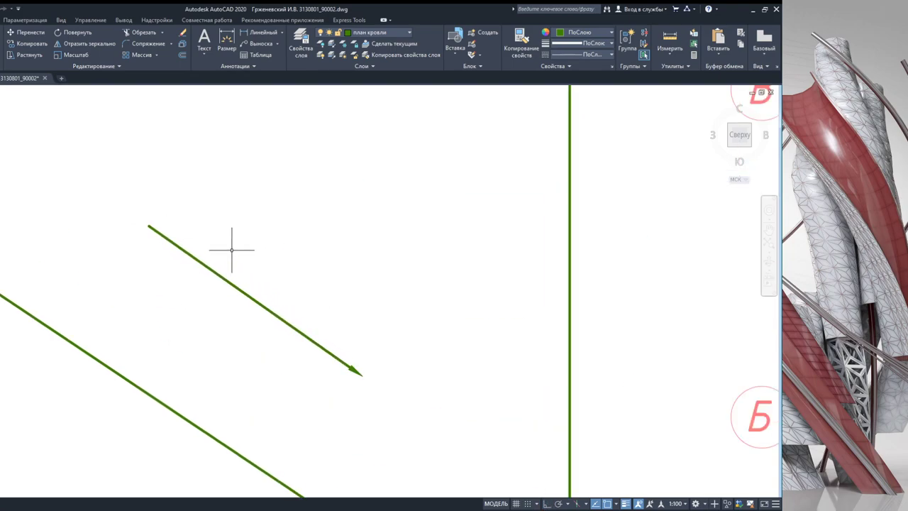
pyautogui.scroll(-2, 237, 247)
pyautogui.moveTo(227, 323); pyautogui.dragTo(276, 283, button='middle')
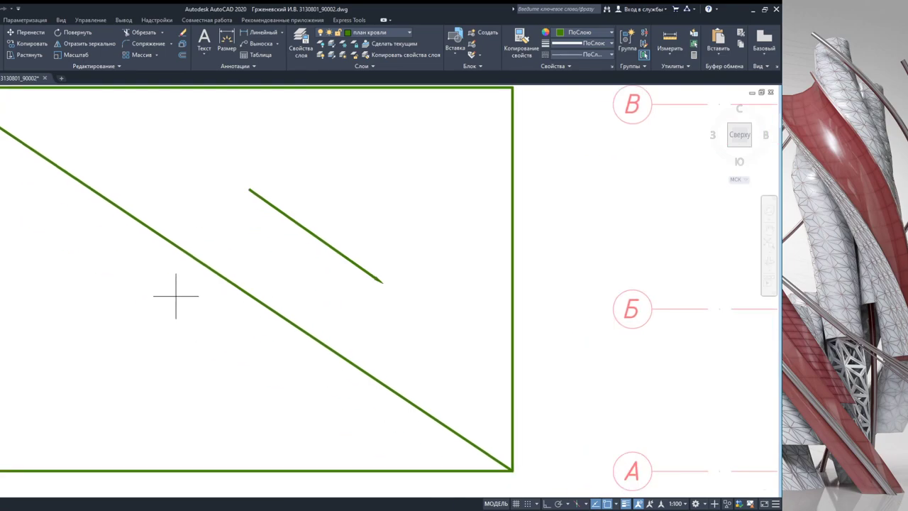
pyautogui.click(115, 374)
pyautogui.click(123, 239)
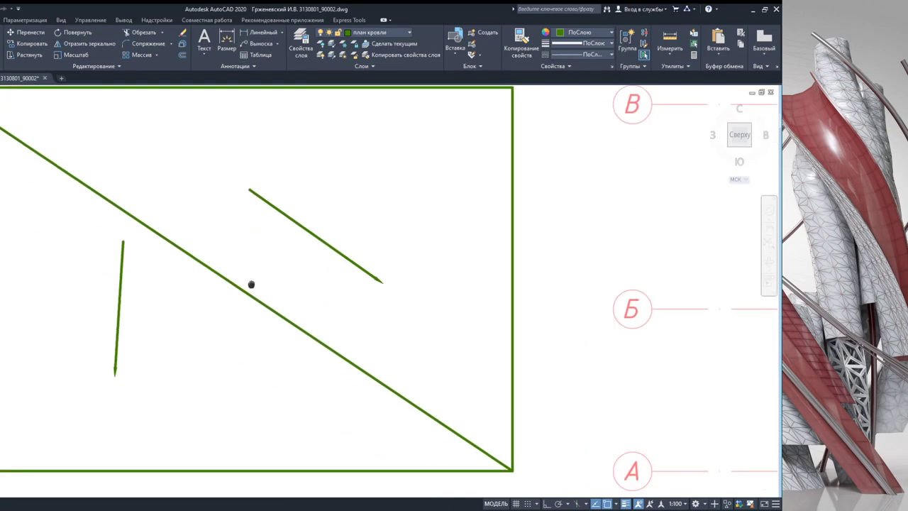
pyautogui.moveTo(251, 283); pyautogui.dragTo(249, 300, button='middle')
pyautogui.moveTo(334, 231); pyautogui.dragTo(400, 239, button='middle')
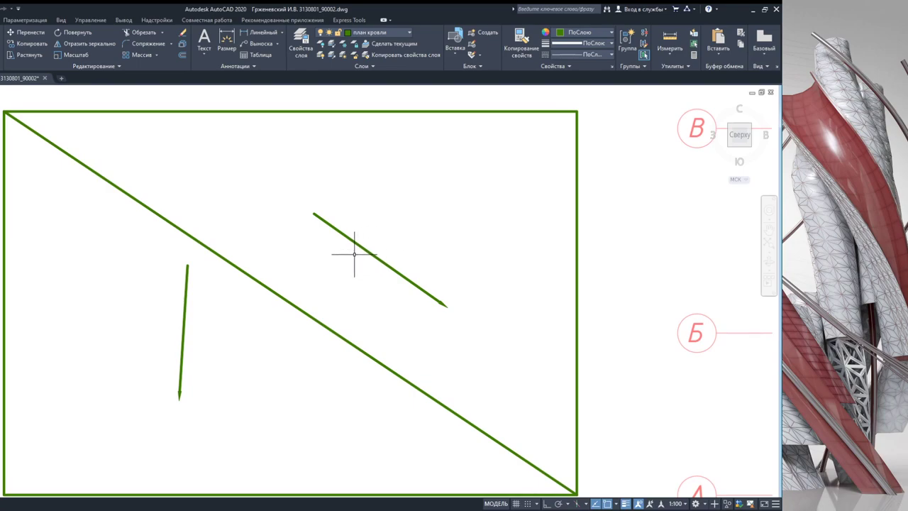
pyautogui.scroll(-2, 354, 253)
pyautogui.scroll(4, 248, 348)
pyautogui.scroll(4, 250, 340)
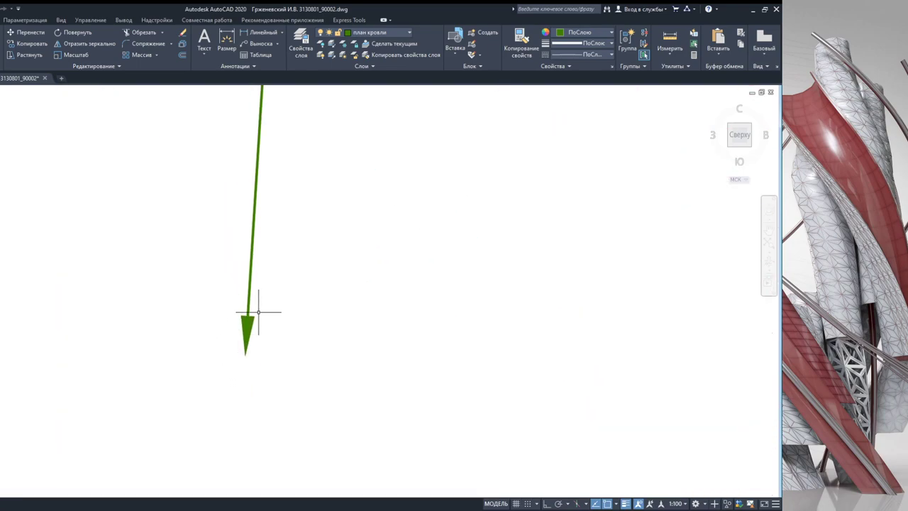
pyautogui.scroll(-5, 258, 312)
pyautogui.scroll(-2, 253, 325)
pyautogui.scroll(2, 294, 329)
pyautogui.scroll(4, 228, 327)
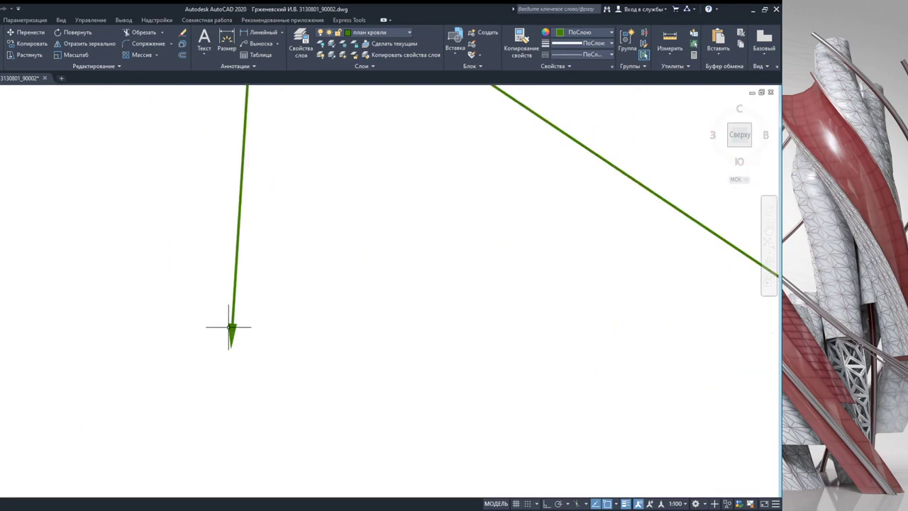
pyautogui.scroll(3, 229, 327)
pyautogui.scroll(-4, 239, 329)
pyautogui.scroll(-3, 263, 318)
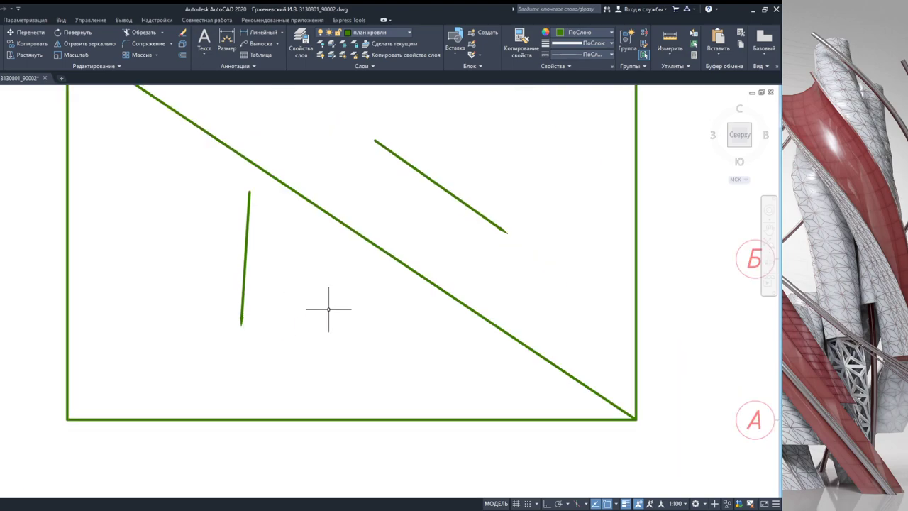
pyautogui.moveTo(328, 309); pyautogui.dragTo(308, 320, button='middle')
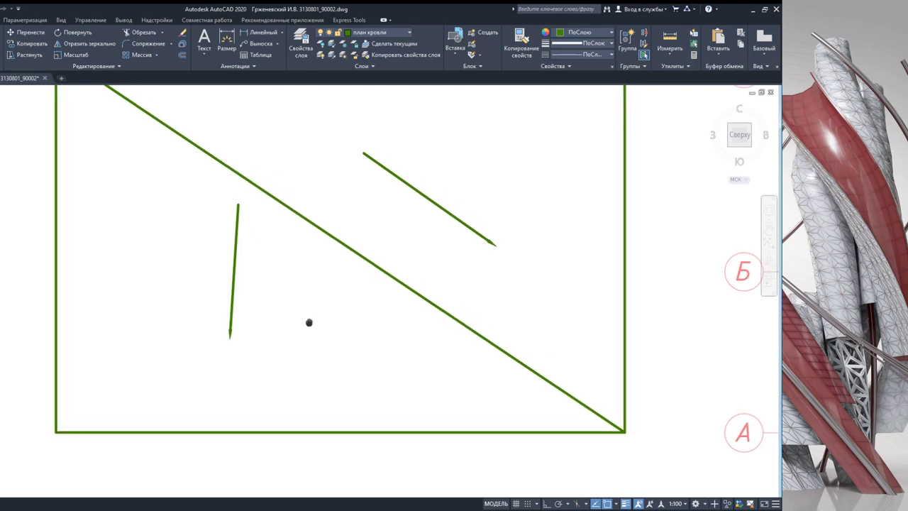
pyautogui.scroll(-2, 345, 294)
# Step: Select and clear the rectangle's long diagonal, then try empty selection windows at its corners
pyautogui.click(328, 271)
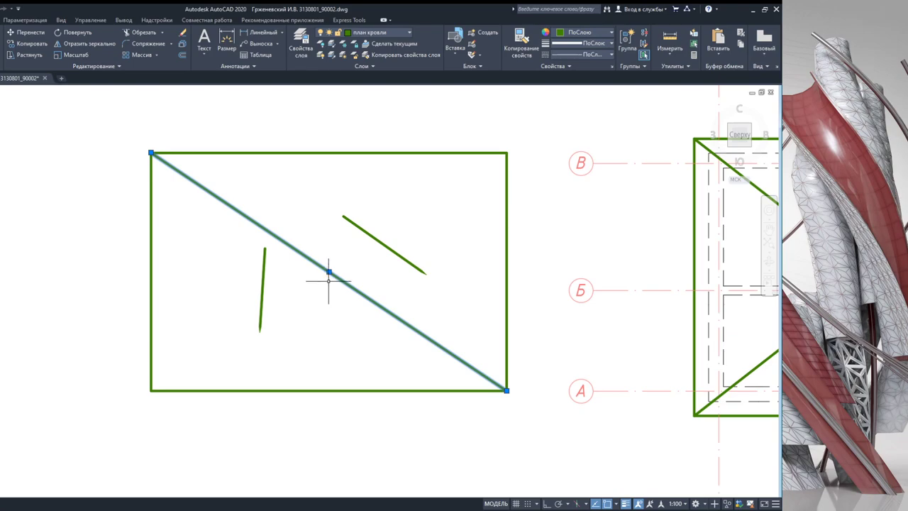
pyautogui.moveTo(324, 287); pyautogui.dragTo(280, 356, button='middle')
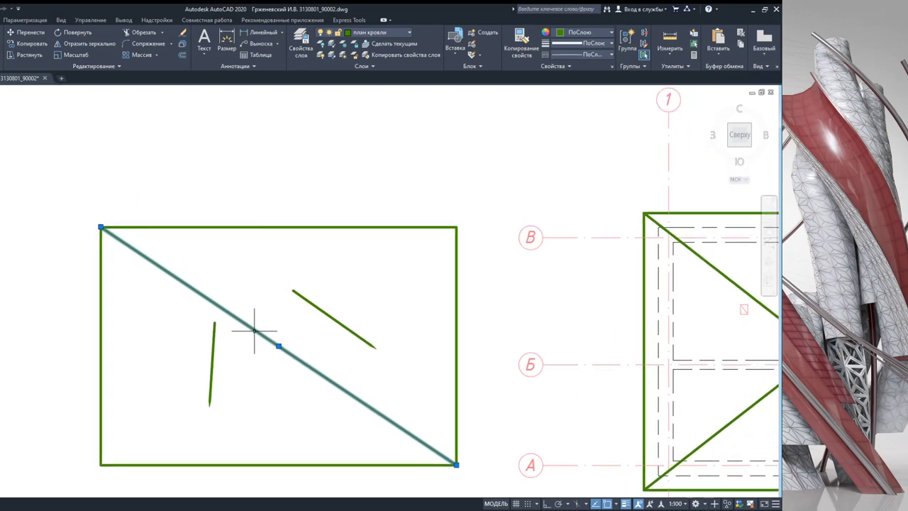
pyautogui.scroll(-2, 262, 335)
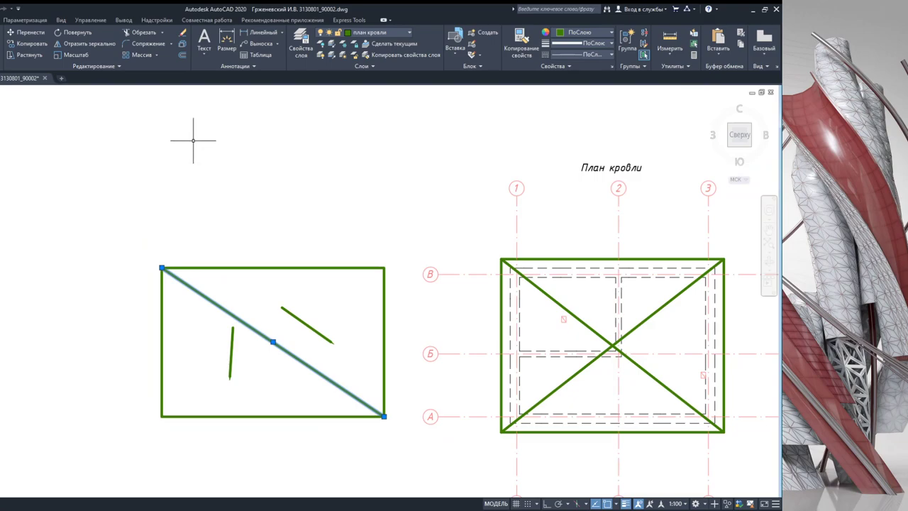
pyautogui.press('Escape')
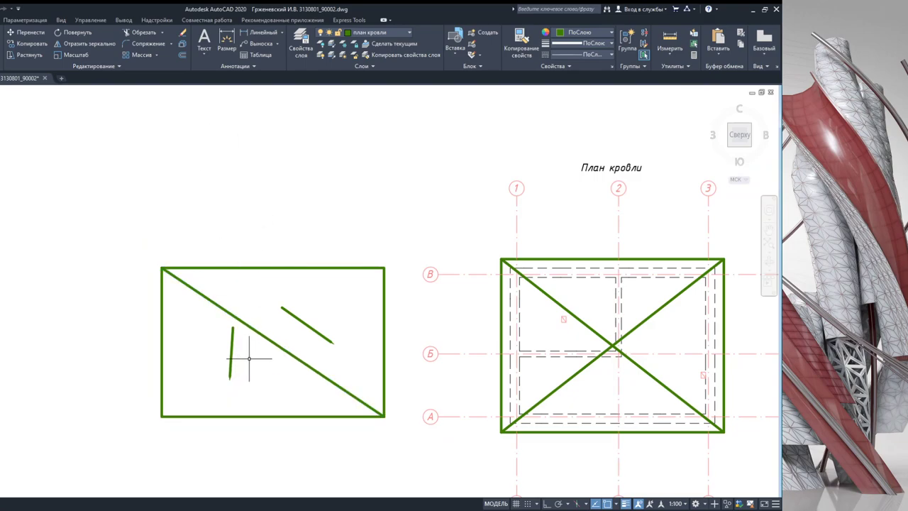
pyautogui.scroll(2, 248, 359)
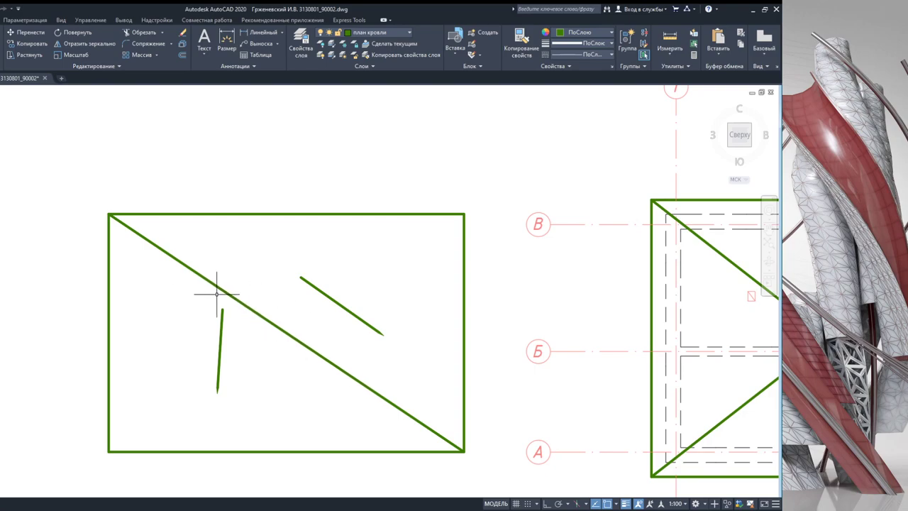
pyautogui.click(177, 259)
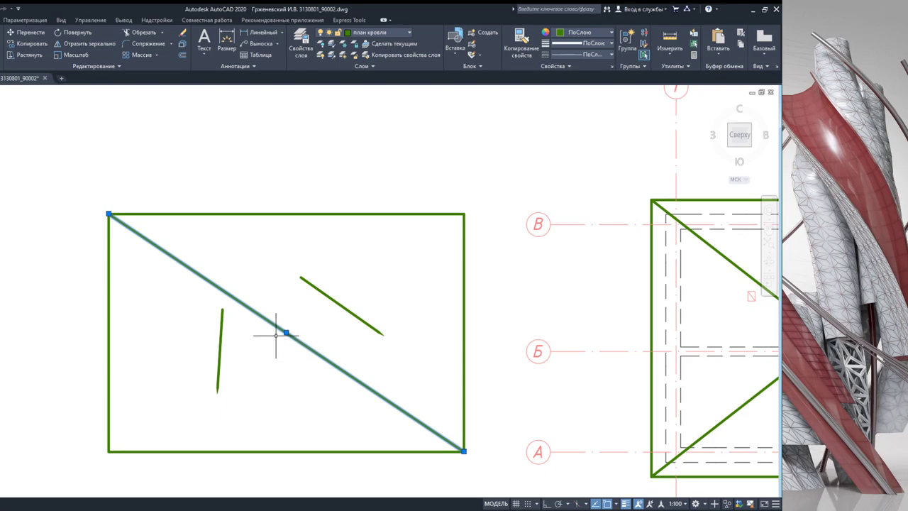
pyautogui.press('Escape')
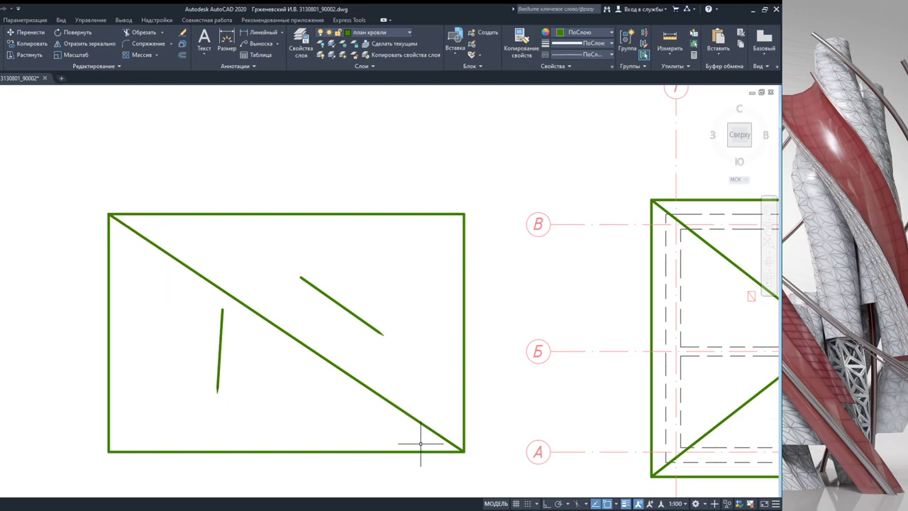
pyautogui.click(99, 430)
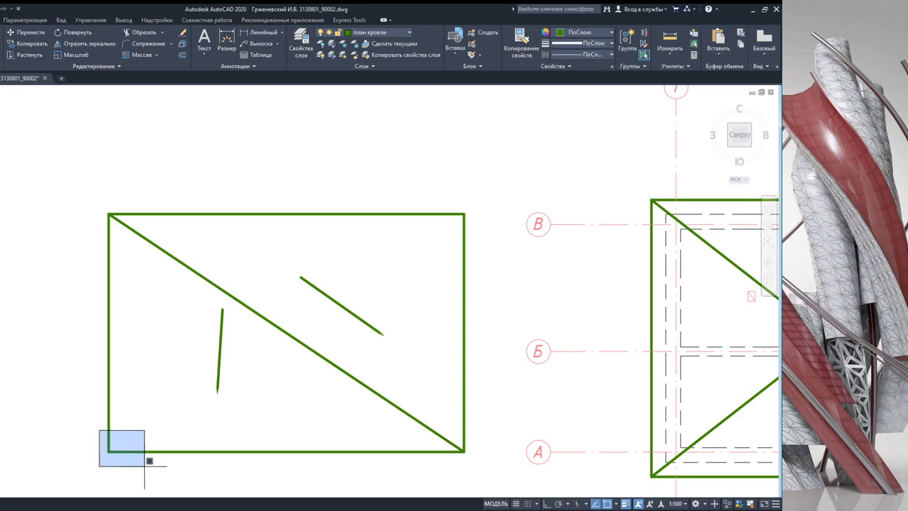
pyautogui.click(157, 466)
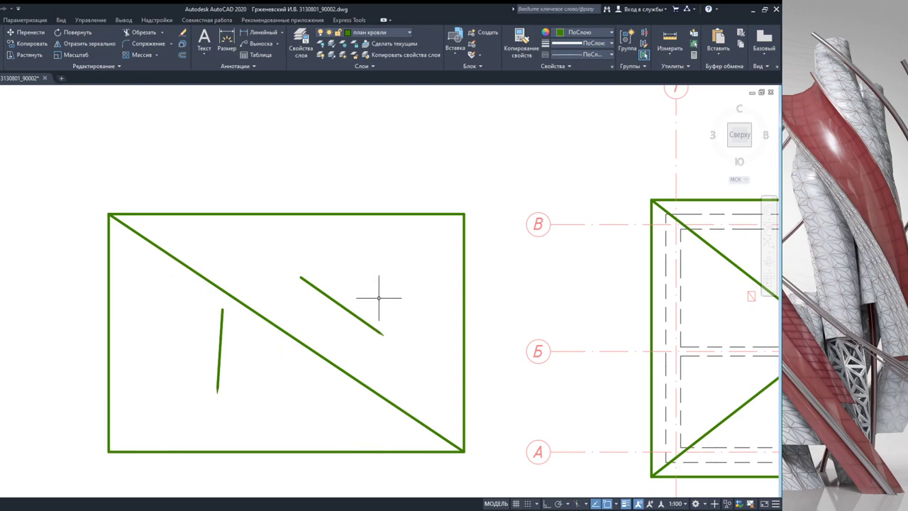
pyautogui.click(90, 186)
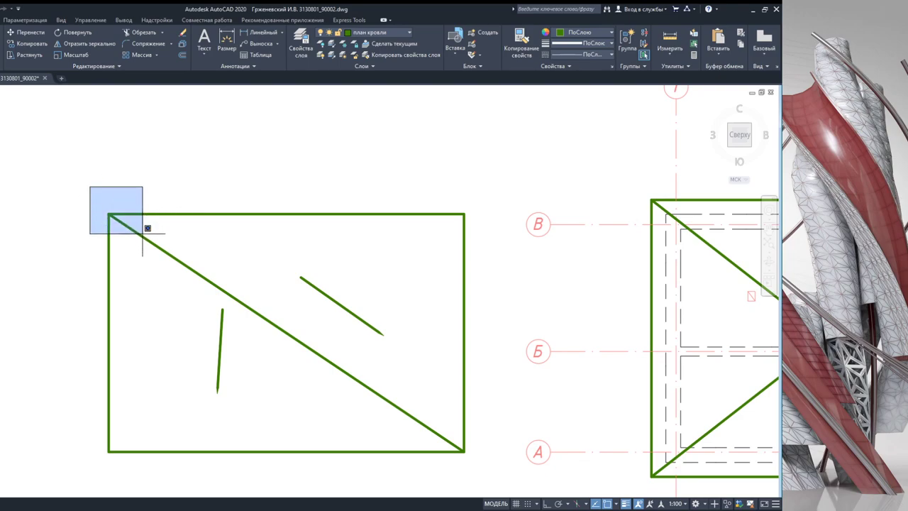
pyautogui.click(142, 233)
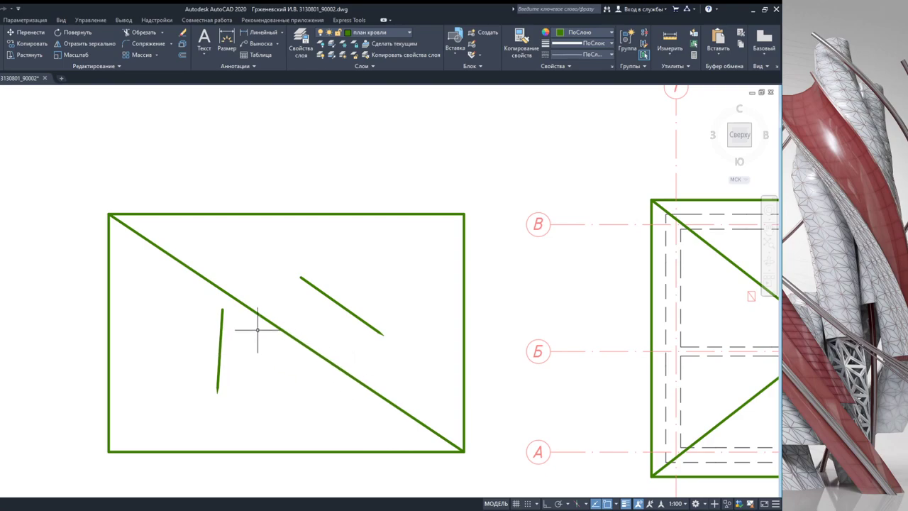
# Step: Delete the short near-vertical and short diagonal arrow lines from the rectangle
pyautogui.click(220, 351)
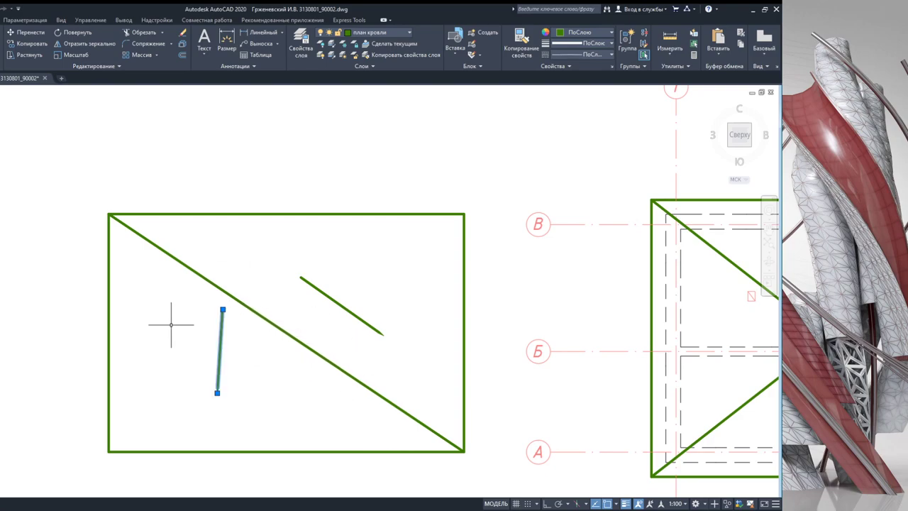
pyautogui.press('Delete')
pyautogui.click(305, 279)
pyautogui.press('Delete')
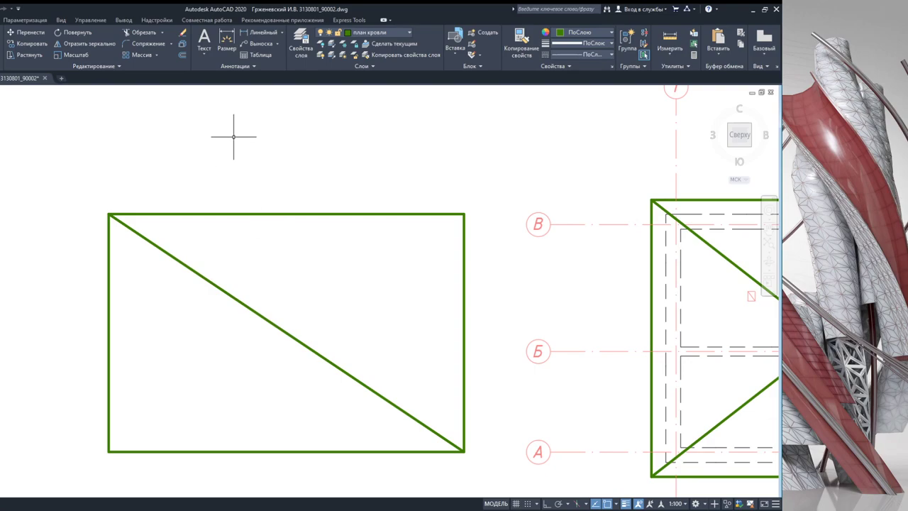
# Step: Draw another short arrow line crossing the rectangle's long diagonal
pyautogui.click(194, 389)
pyautogui.scroll(2, 256, 327)
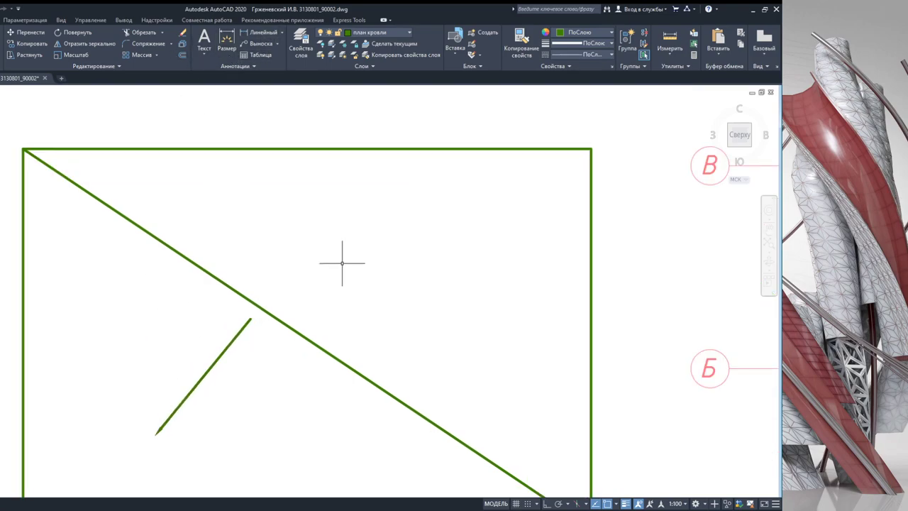
pyautogui.click(278, 289)
pyautogui.moveTo(270, 325); pyautogui.dragTo(345, 164, button='middle')
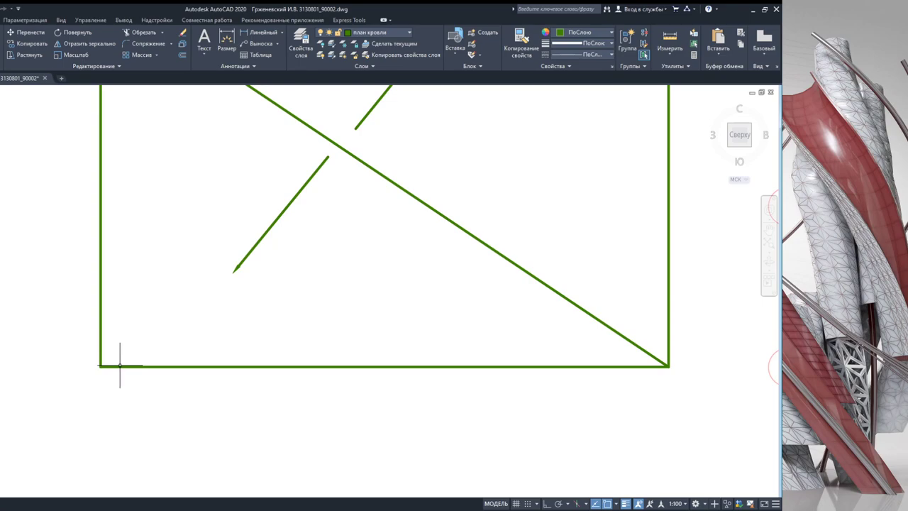
pyautogui.moveTo(120, 367); pyautogui.dragTo(87, 437, button='middle')
pyautogui.scroll(2, 120, 384)
pyautogui.scroll(2, 132, 314)
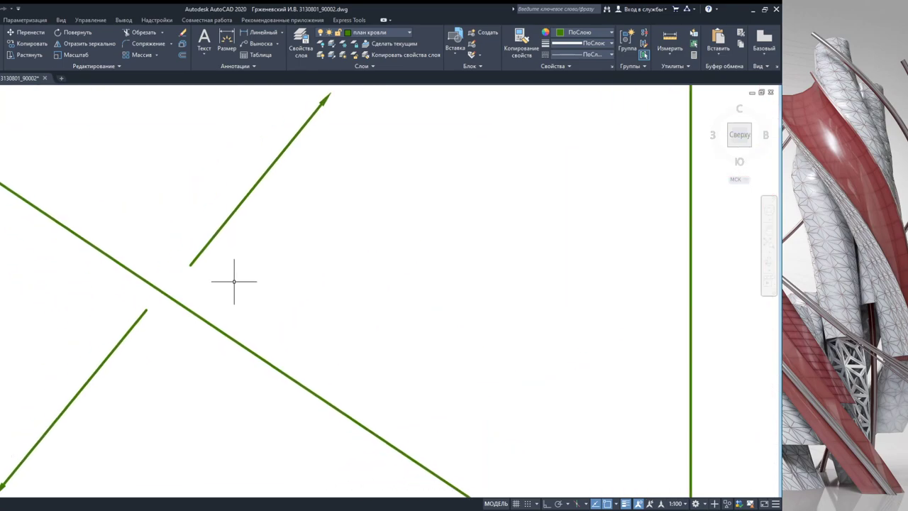
pyautogui.moveTo(234, 281); pyautogui.dragTo(203, 377, button='middle')
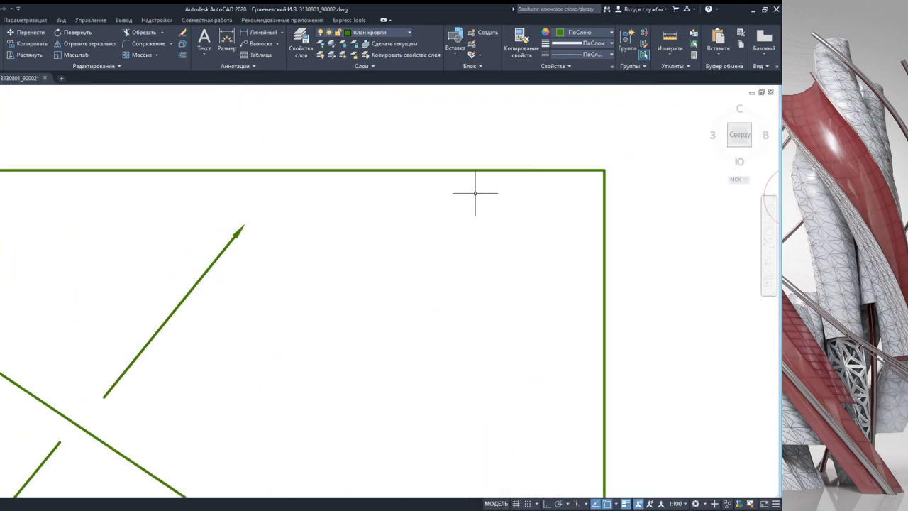
# Step: Window-select and delete the remaining arrow lines, leaving only the outline and long diagonal
pyautogui.click(381, 298)
pyautogui.click(166, 251)
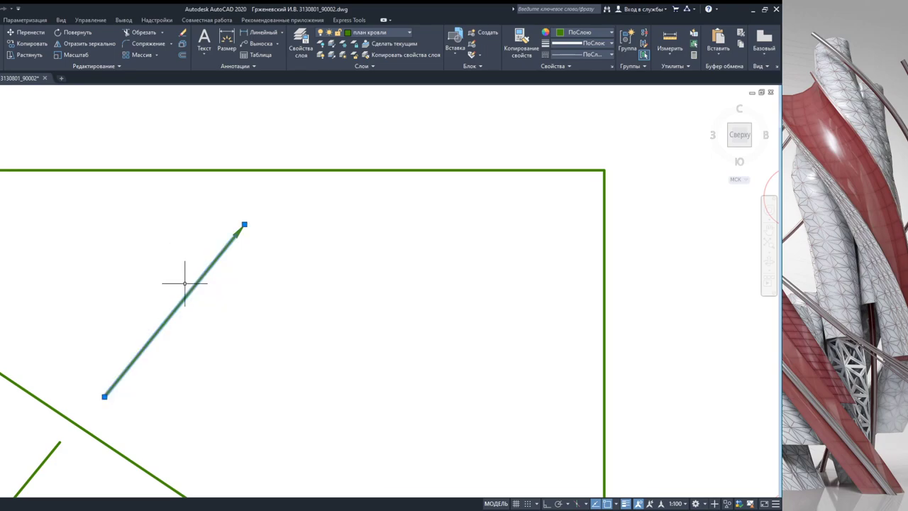
pyautogui.scroll(-2, 320, 261)
pyautogui.moveTo(239, 278); pyautogui.dragTo(291, 227, button='middle')
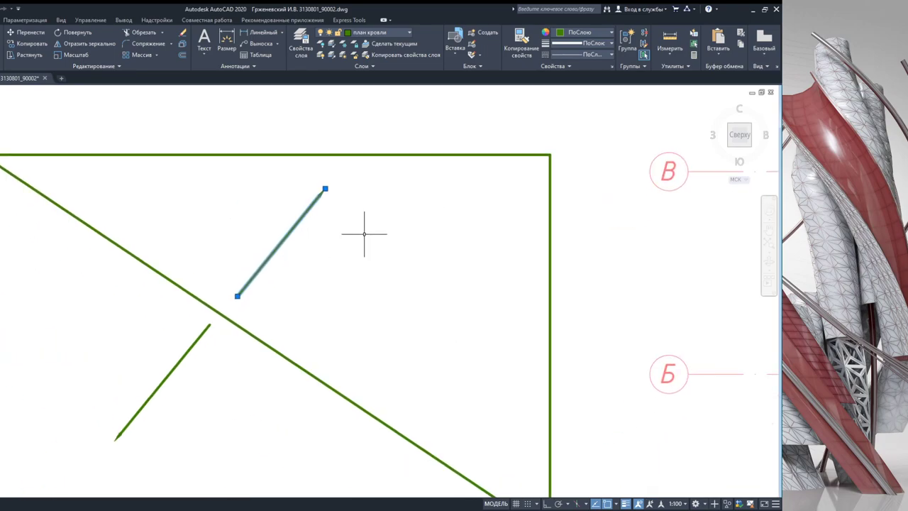
pyautogui.moveTo(369, 276); pyautogui.dragTo(354, 262, button='middle')
pyautogui.press('Delete')
pyautogui.click(220, 362)
pyautogui.click(106, 315)
pyautogui.press('Delete')
pyautogui.scroll(-3, 214, 294)
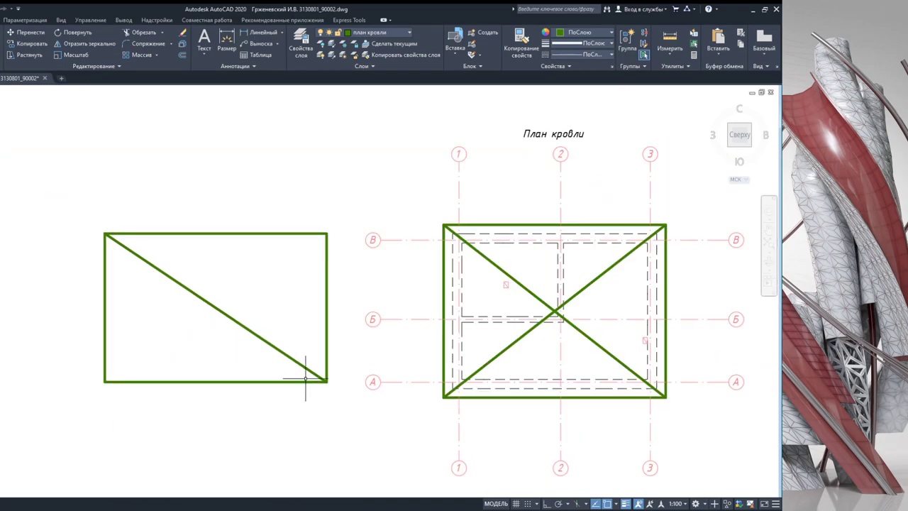
# Step: Delete the left rectangle with a crossing window
pyautogui.click(334, 395)
pyautogui.click(328, 314)
pyautogui.press('Delete')
pyautogui.moveTo(453, 263); pyautogui.dragTo(206, 263, button='middle')
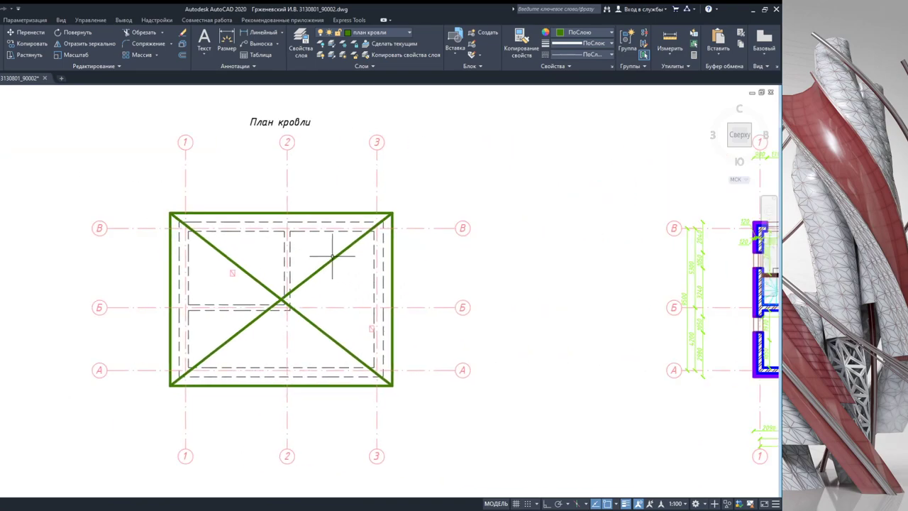
pyautogui.scroll(4, 233, 263)
# Step: Start two multileader arrows on the roof and cancel both
pyautogui.click(257, 48)
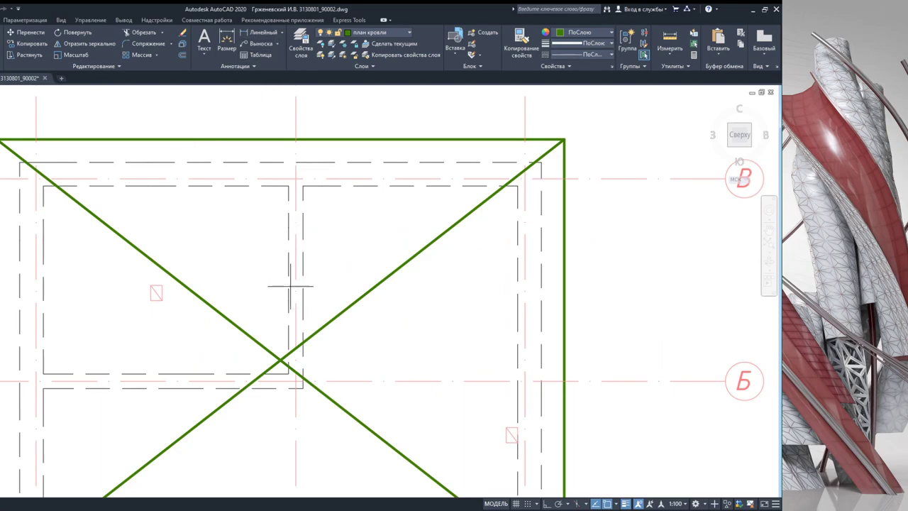
pyautogui.click(271, 307)
pyautogui.press('Escape')
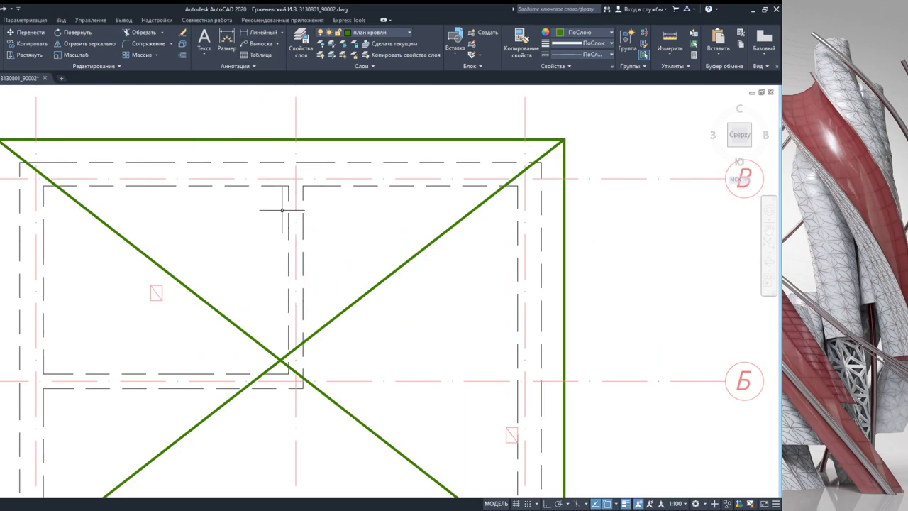
pyautogui.click(257, 44)
pyautogui.click(256, 187)
pyautogui.press('Escape')
# Step: Draw a slope arrow in the right panel and a left-pointing one in the upper-left room
pyautogui.click(269, 197)
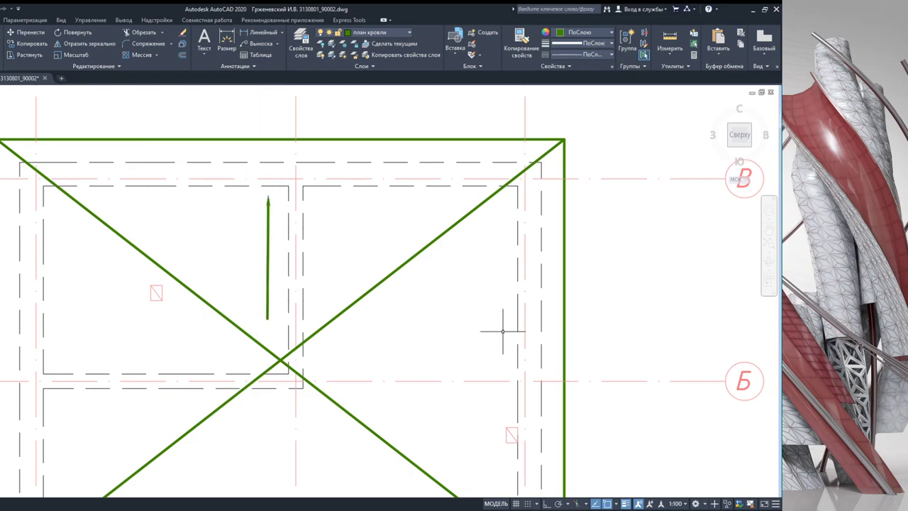
pyautogui.click(374, 328)
pyautogui.moveTo(386, 350); pyautogui.dragTo(371, 184, button='middle')
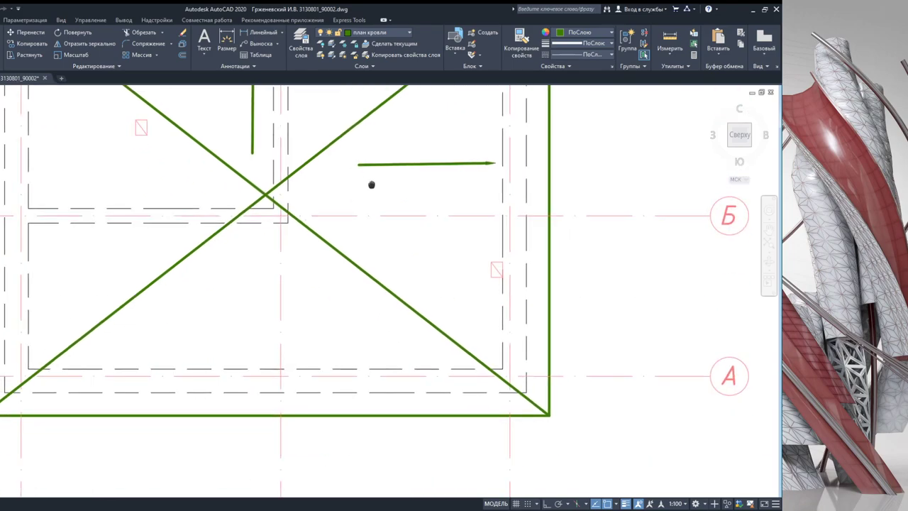
pyautogui.click(321, 334)
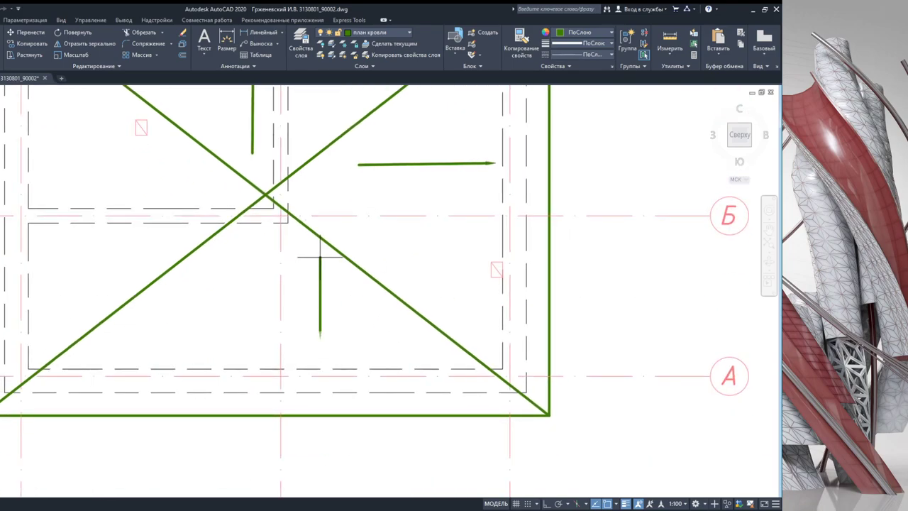
pyautogui.click(318, 252)
pyautogui.moveTo(243, 300); pyautogui.dragTo(166, 312, button='middle')
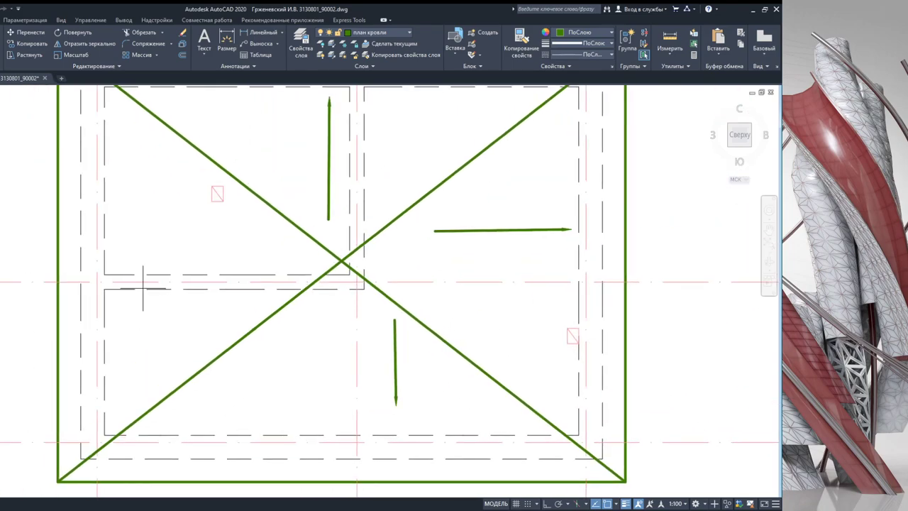
pyautogui.click(149, 252)
pyautogui.click(286, 254)
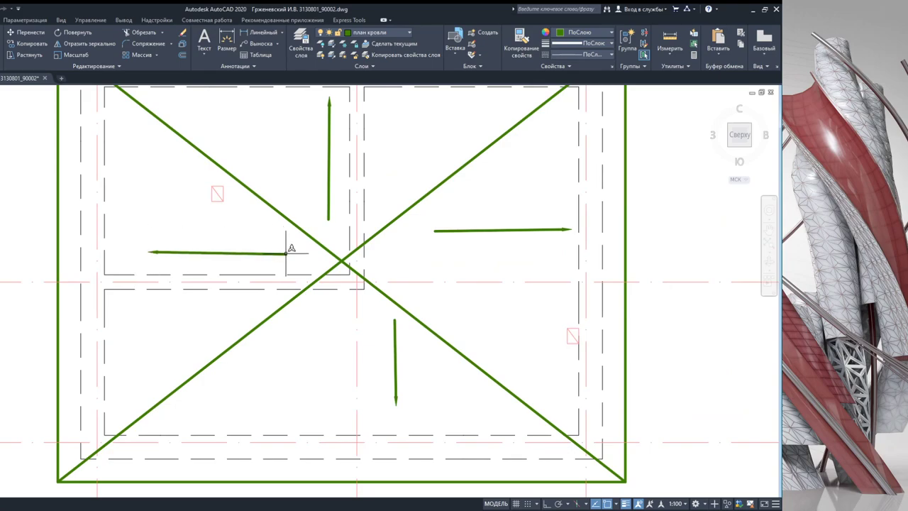
# Step: Zoom out to view the whole roof plan with its four slope arrows
pyautogui.moveTo(327, 230); pyautogui.dragTo(358, 263, button='middle')
pyautogui.scroll(-3, 433, 231)
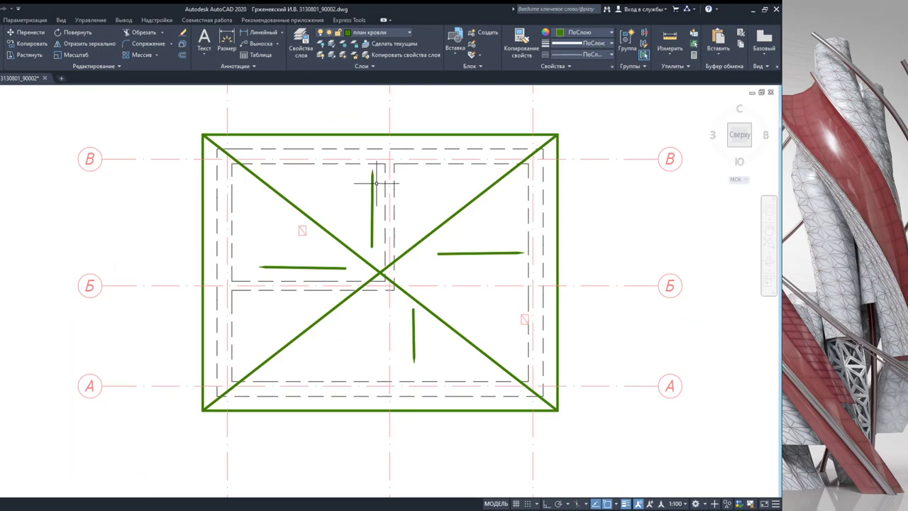
pyautogui.scroll(4, 376, 183)
pyautogui.scroll(-2, 362, 188)
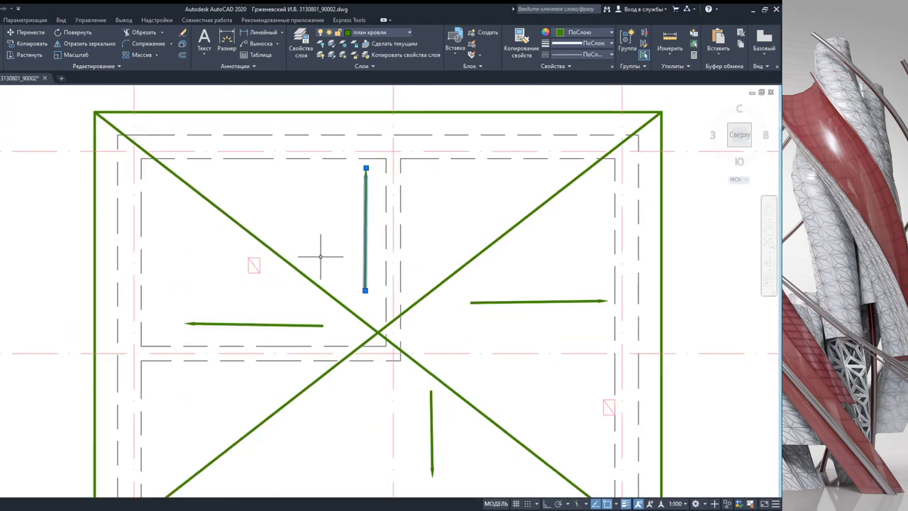
pyautogui.moveTo(241, 277); pyautogui.dragTo(327, 290, button='middle')
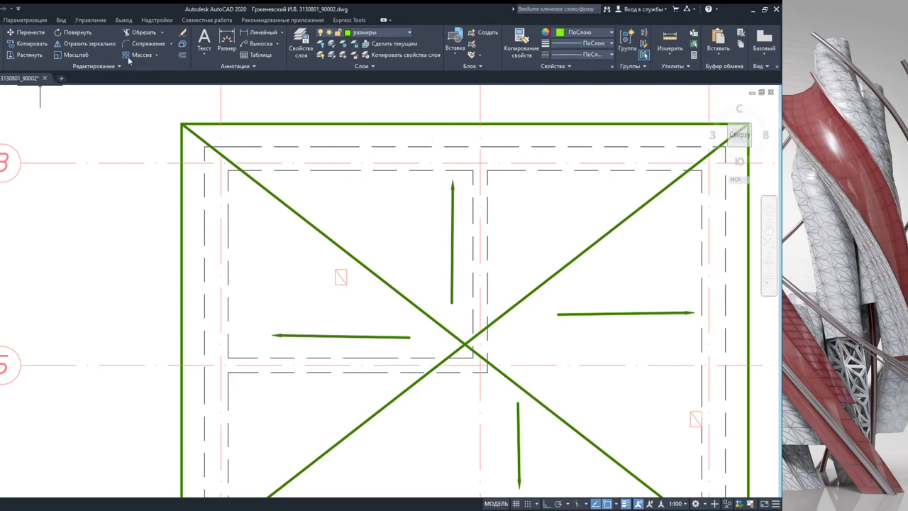
pyautogui.scroll(-2, 310, 177)
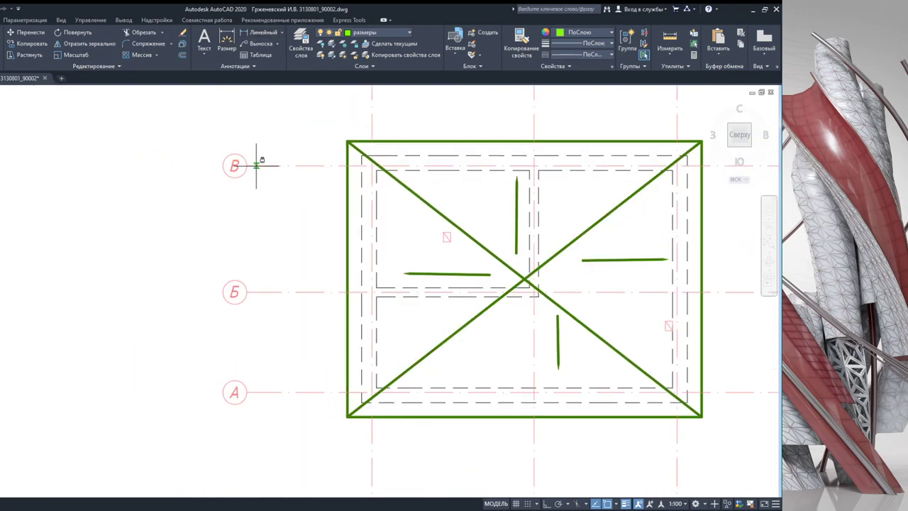
# Step: Finish the 9500 dimension at axis А and chain 5300 and 4200 across axes В, Б, А
pyautogui.click(258, 390)
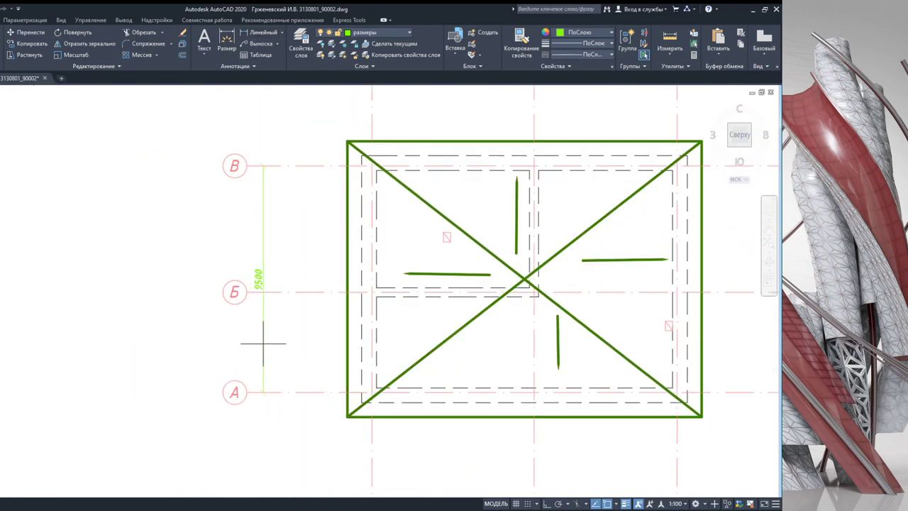
pyautogui.click(263, 32)
pyautogui.click(294, 164)
pyautogui.click(292, 290)
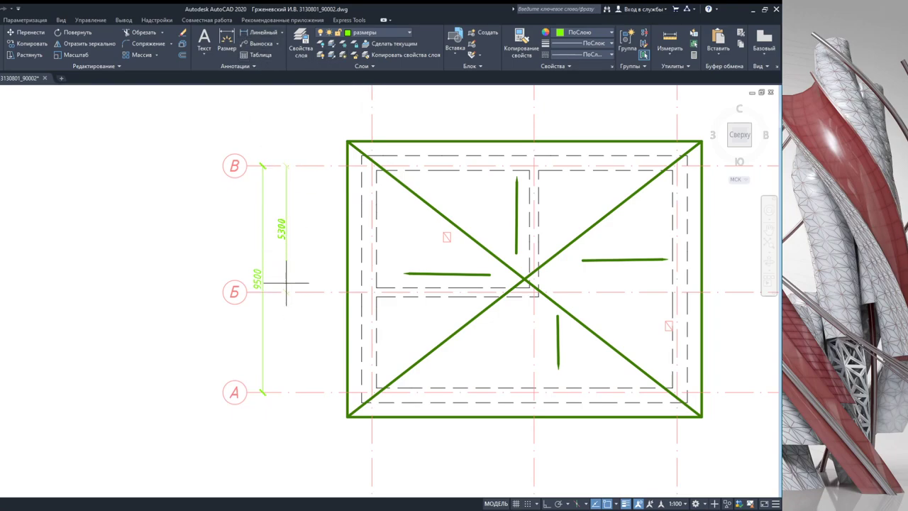
pyautogui.click(283, 266)
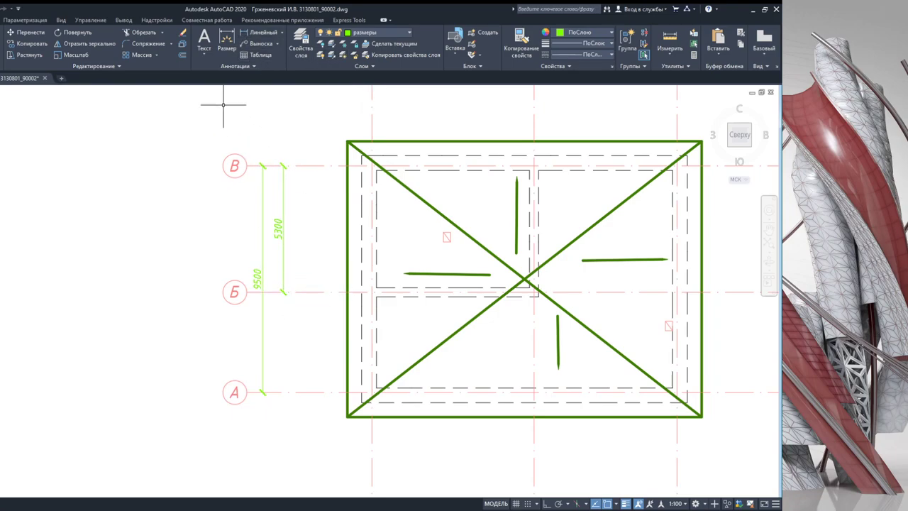
pyautogui.click(1, 21)
pyautogui.click(174, 55)
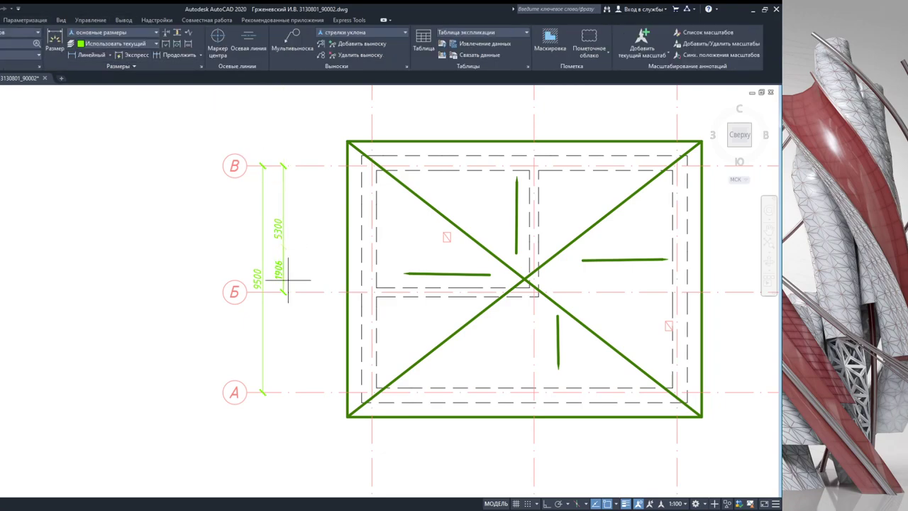
pyautogui.click(284, 390)
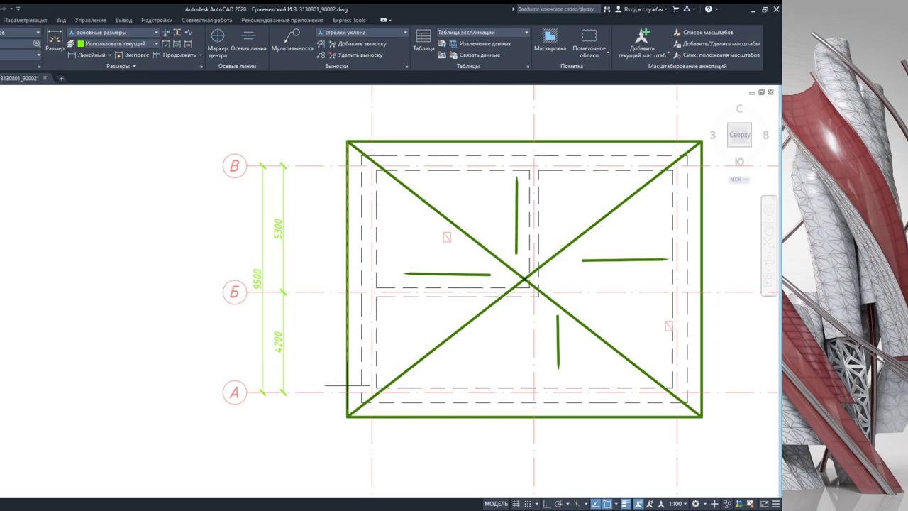
# Step: Add the overall 11560 height dimensions on left and right and the 14860 width below
pyautogui.click(347, 416)
pyautogui.moveTo(317, 348); pyautogui.dragTo(253, 247, button='middle')
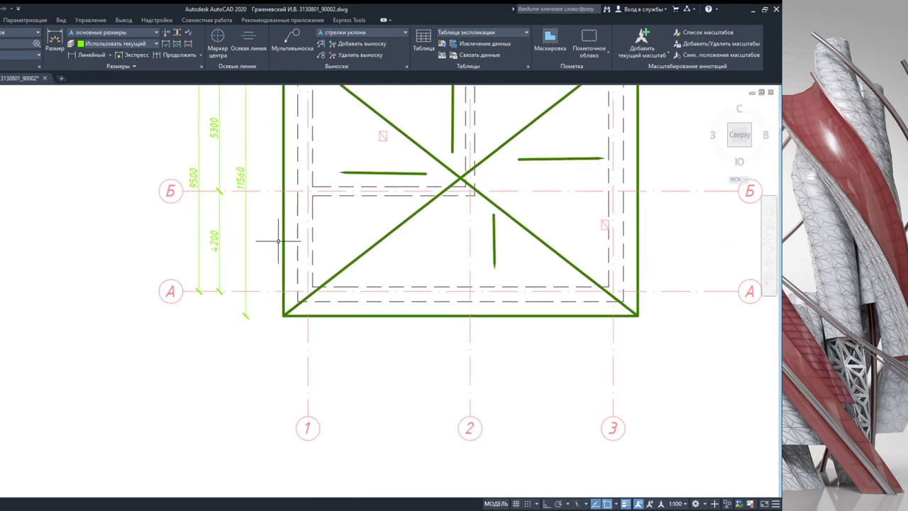
pyautogui.click(638, 315)
pyautogui.click(615, 363)
pyautogui.moveTo(632, 286); pyautogui.dragTo(440, 383, button='middle')
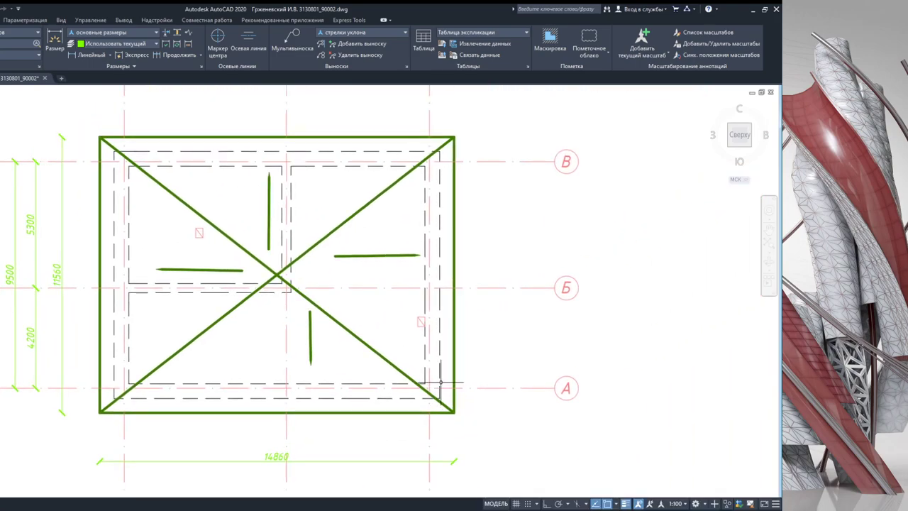
pyautogui.click(454, 137)
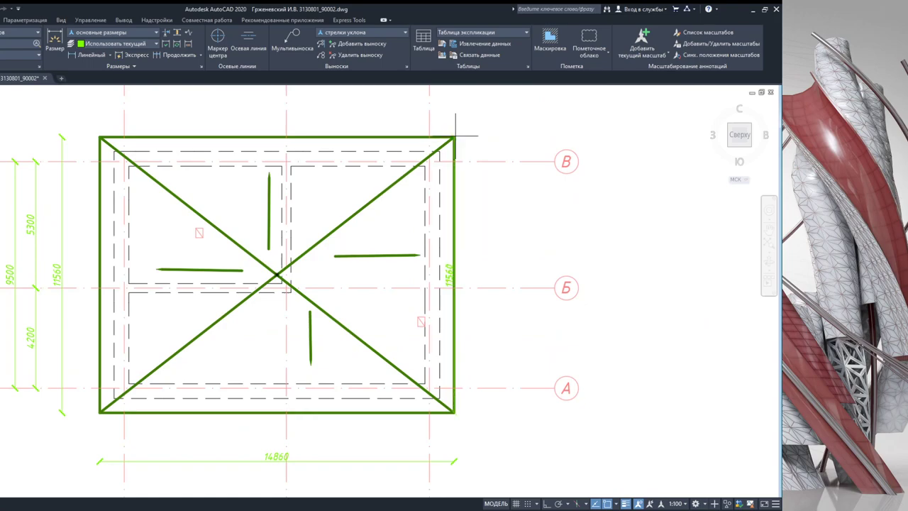
pyautogui.click(454, 412)
pyautogui.click(499, 142)
# Step: Dimension axes 1–3 with an overall 12800 and a 6800 + 6000 chain
pyautogui.moveTo(499, 142); pyautogui.dragTo(544, 176, button='middle')
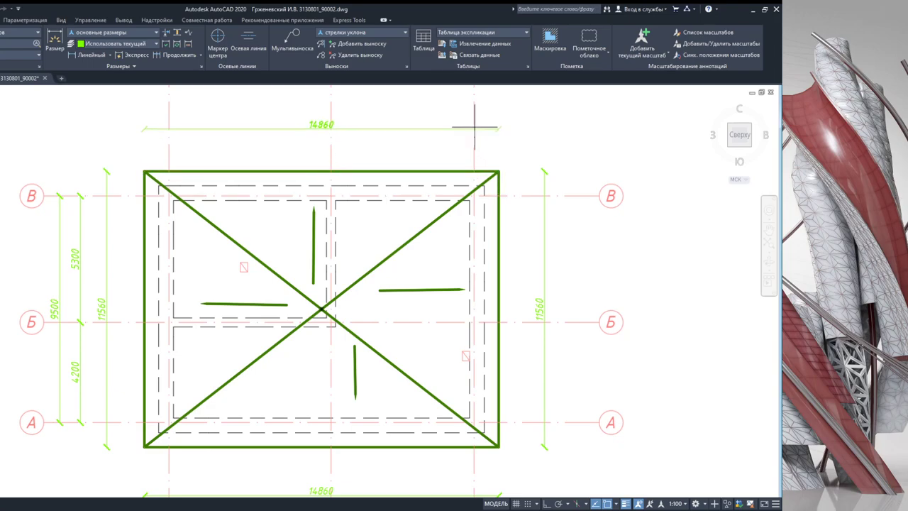
pyautogui.moveTo(435, 223)
pyautogui.mouseDown(button='middle')
pyautogui.moveTo(467, 107)
pyautogui.moveTo(459, 46)
pyautogui.mouseUp(button='middle')
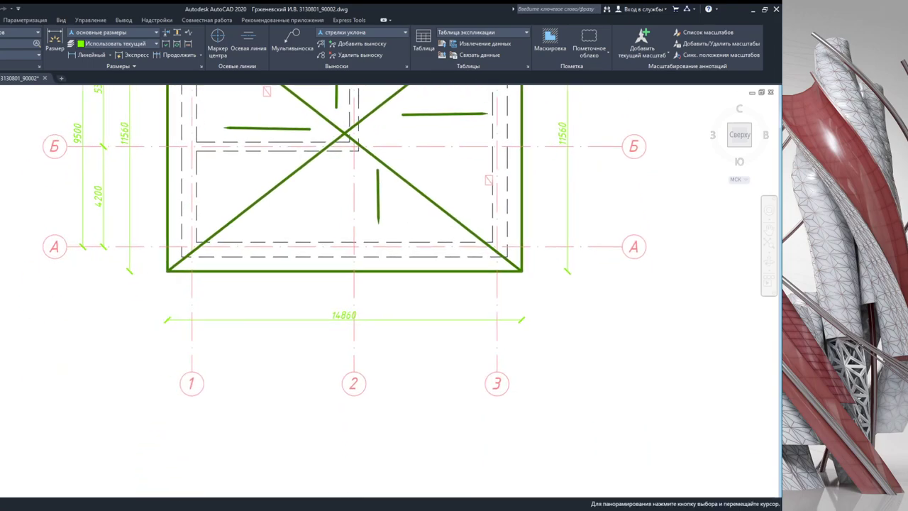
pyautogui.click(497, 362)
pyautogui.click(439, 366)
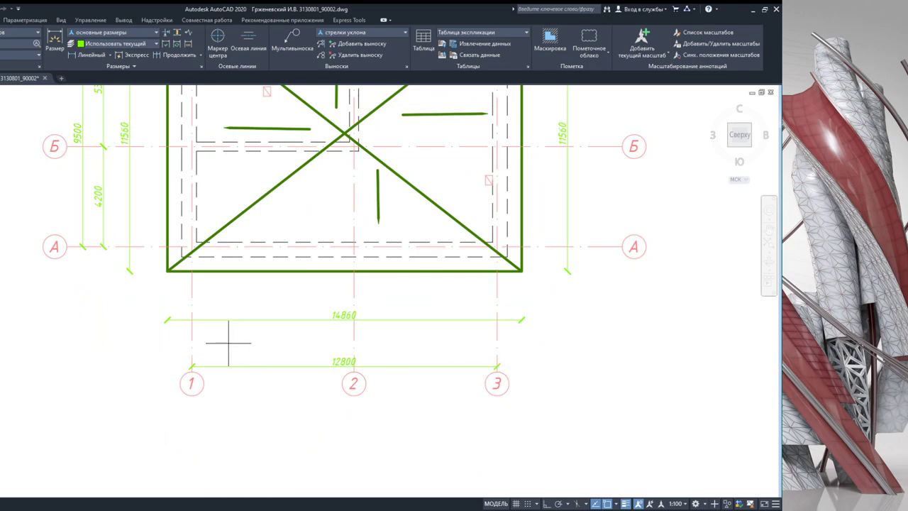
pyautogui.press('Return')
pyautogui.click(192, 343)
pyautogui.click(352, 343)
pyautogui.click(353, 338)
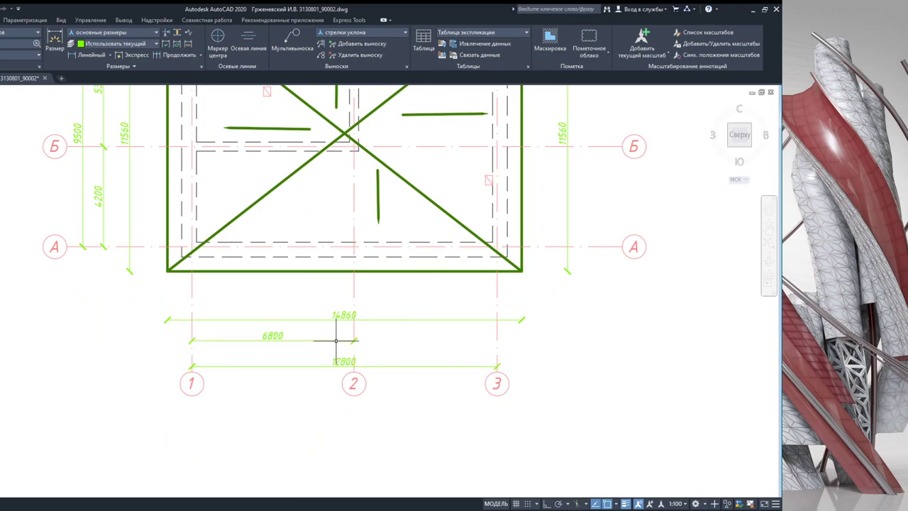
pyautogui.click(174, 55)
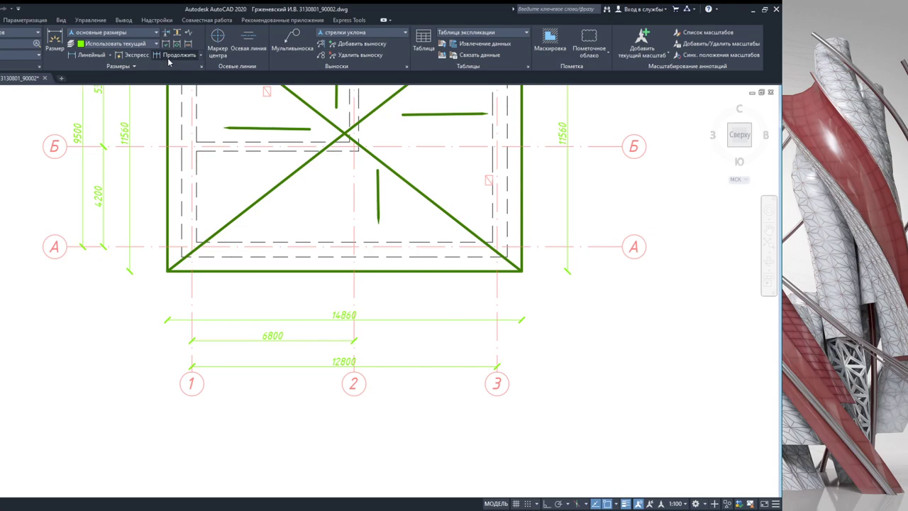
pyautogui.click(496, 344)
pyautogui.press('Return')
pyautogui.scroll(-2, 445, 313)
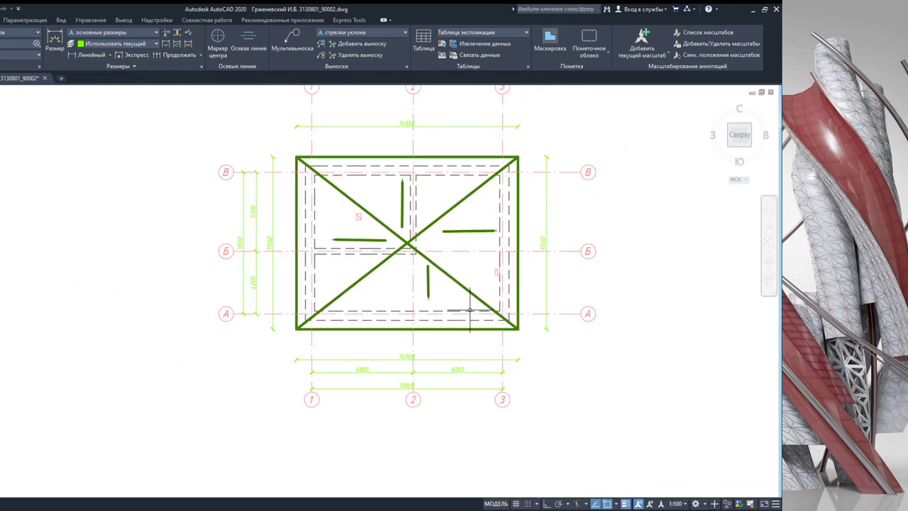
pyautogui.scroll(2, 359, 163)
pyautogui.scroll(1, 314, 223)
pyautogui.scroll(2, 319, 227)
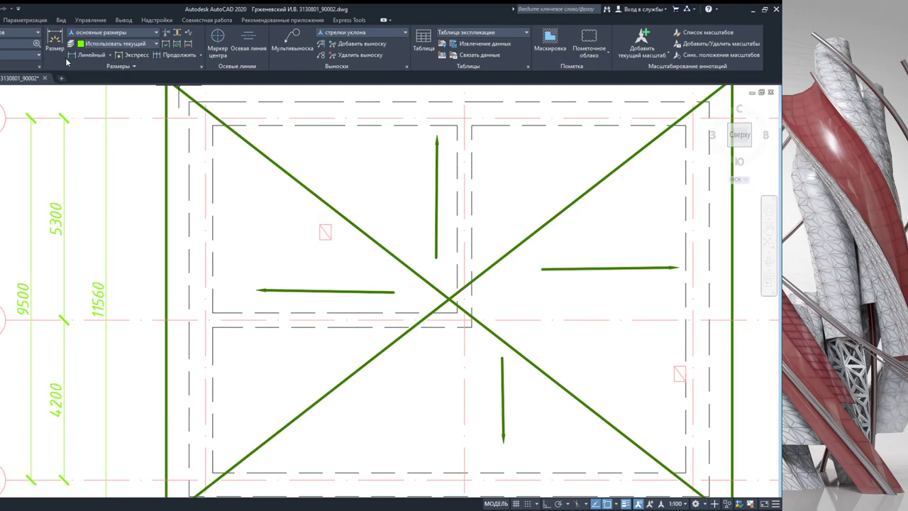
pyautogui.scroll(-4, 223, 223)
pyautogui.scroll(2, 268, 387)
pyautogui.scroll(2, 289, 375)
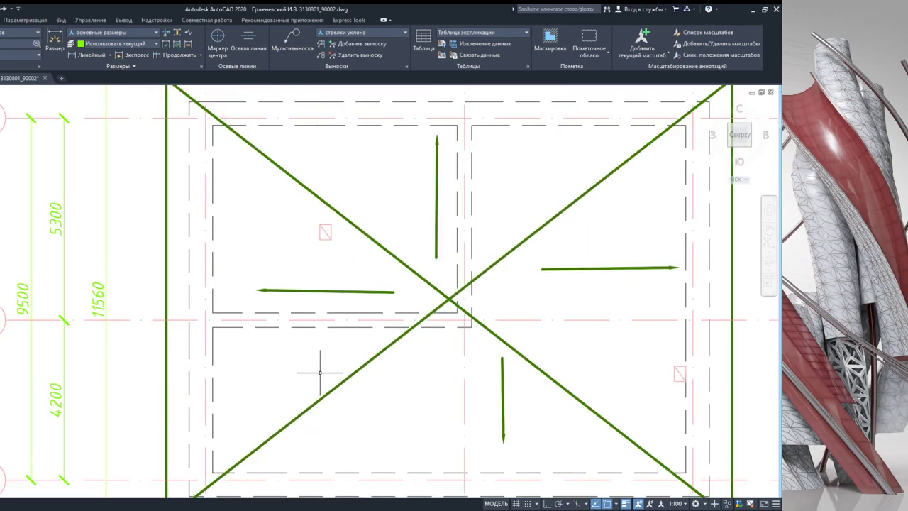
pyautogui.scroll(-2, 320, 372)
pyautogui.moveTo(300, 253); pyautogui.dragTo(300, 391, button='middle')
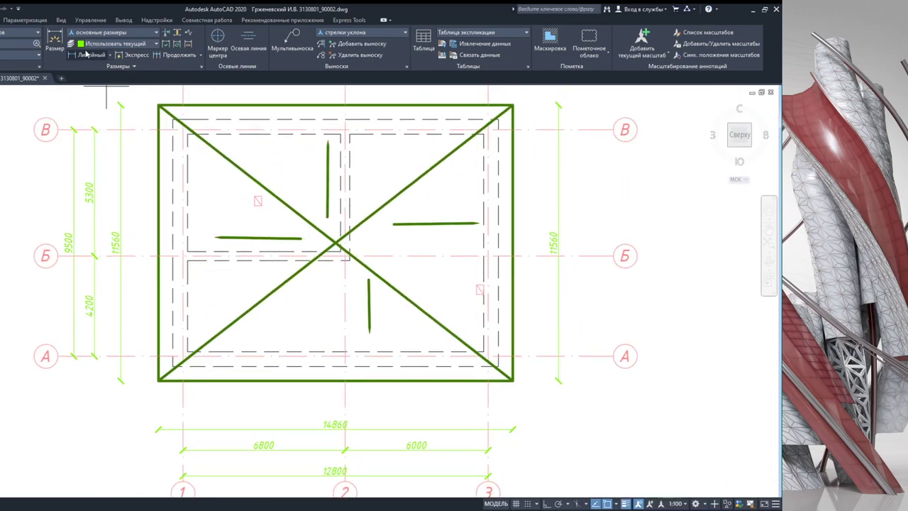
pyautogui.scroll(4, 234, 198)
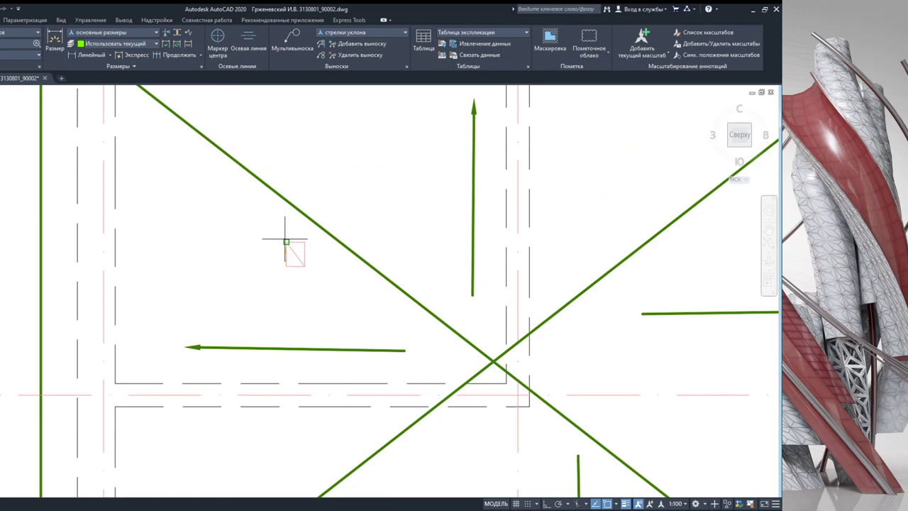
# Step: Dimension the upper-left drain funnel with 400 and a chained 2110 to the wall
pyautogui.click(233, 241)
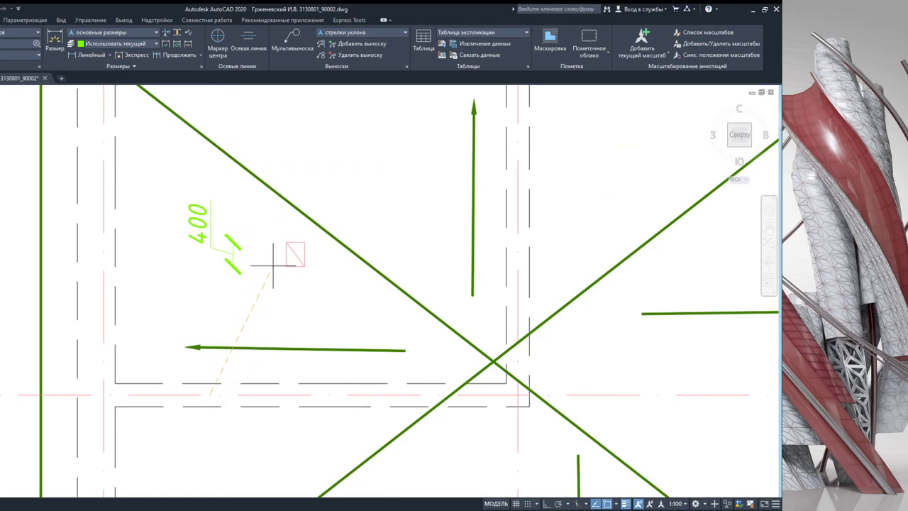
pyautogui.click(293, 264)
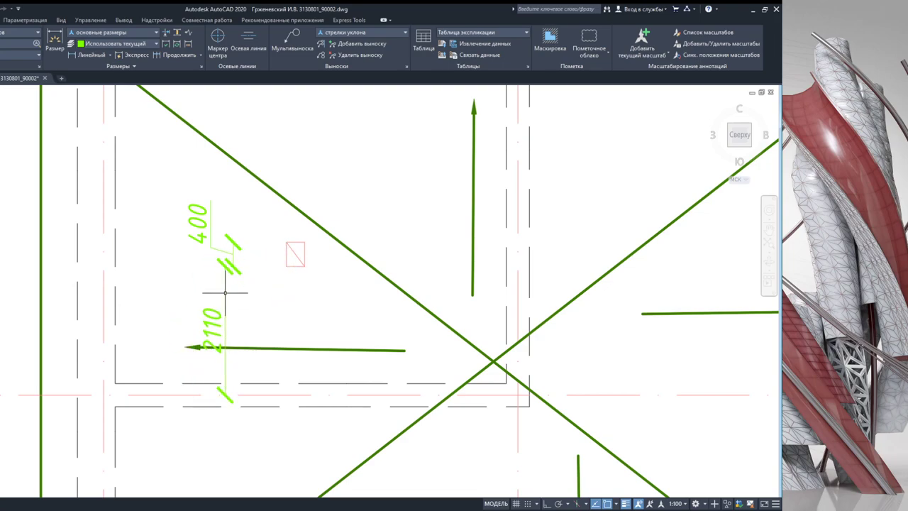
pyautogui.click(227, 277)
pyautogui.scroll(2, 226, 269)
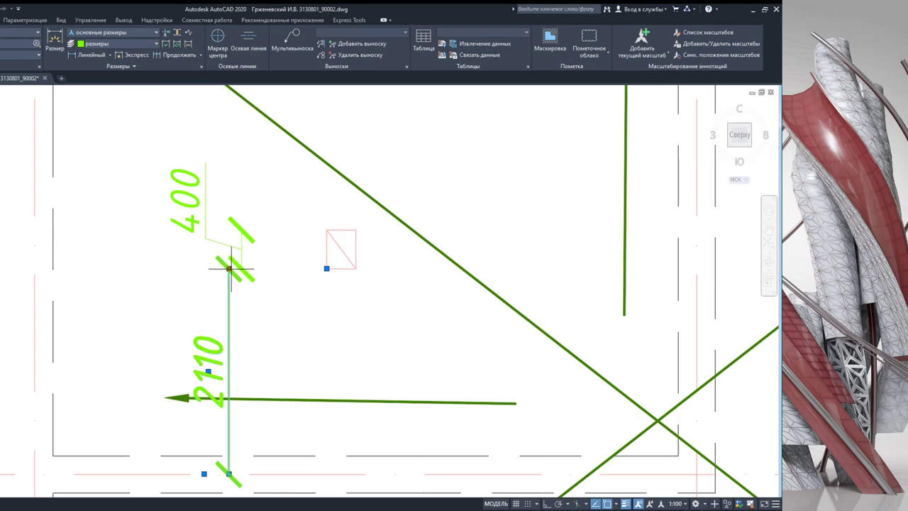
pyautogui.click(228, 268)
pyautogui.scroll(-2, 242, 269)
pyautogui.press('Escape')
pyautogui.press('Escape')
# Step: Move the 2110 dimension text so it sits beside its dimension
pyautogui.click(271, 355)
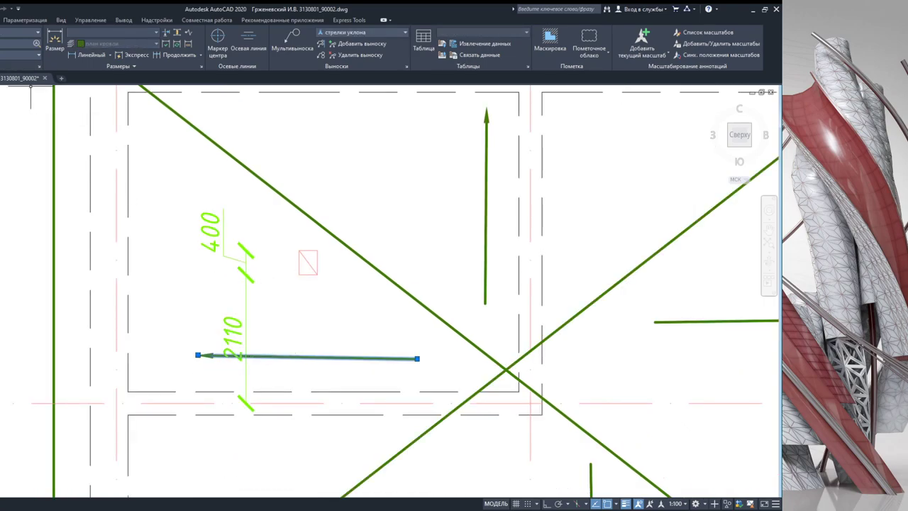
pyautogui.click(1, 20)
pyautogui.press('Escape')
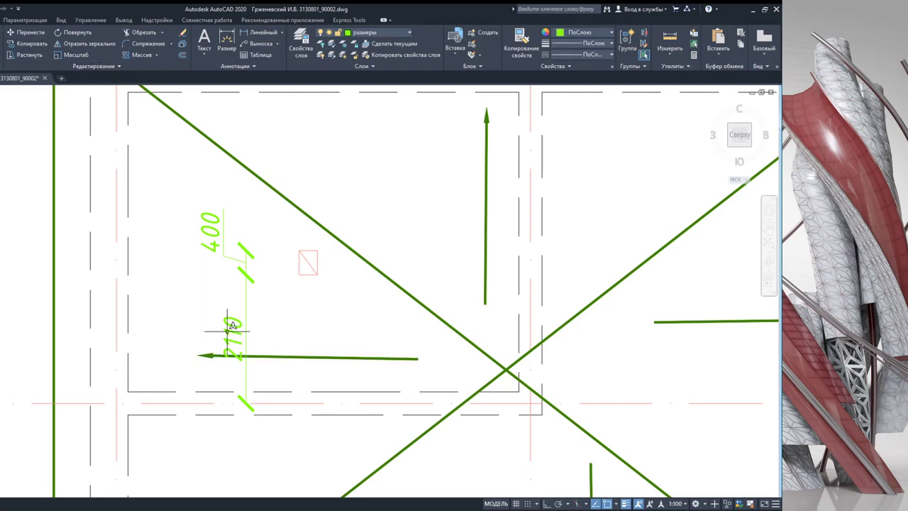
pyautogui.click(234, 326)
pyautogui.click(233, 339)
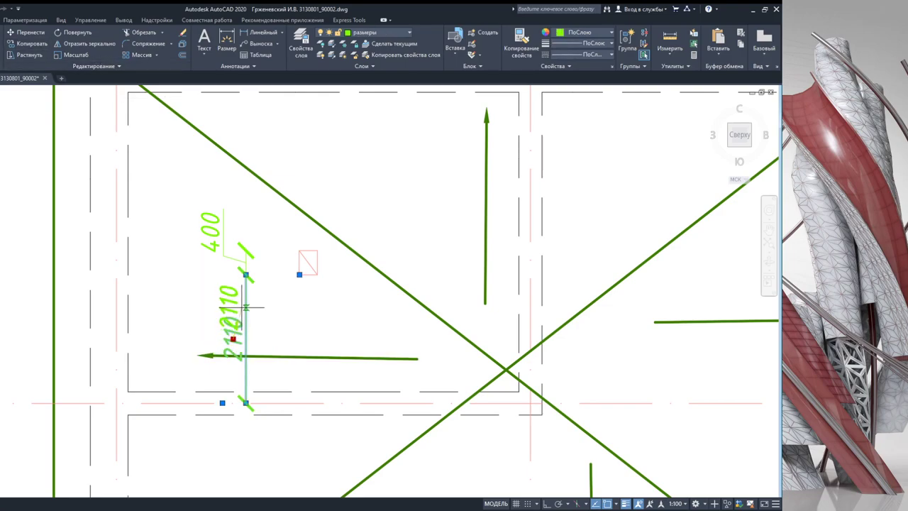
pyautogui.click(234, 306)
pyautogui.press('Escape')
# Step: Place the 300 dimension above the upper-left drain funnel
pyautogui.moveTo(313, 294); pyautogui.dragTo(298, 308, button='middle')
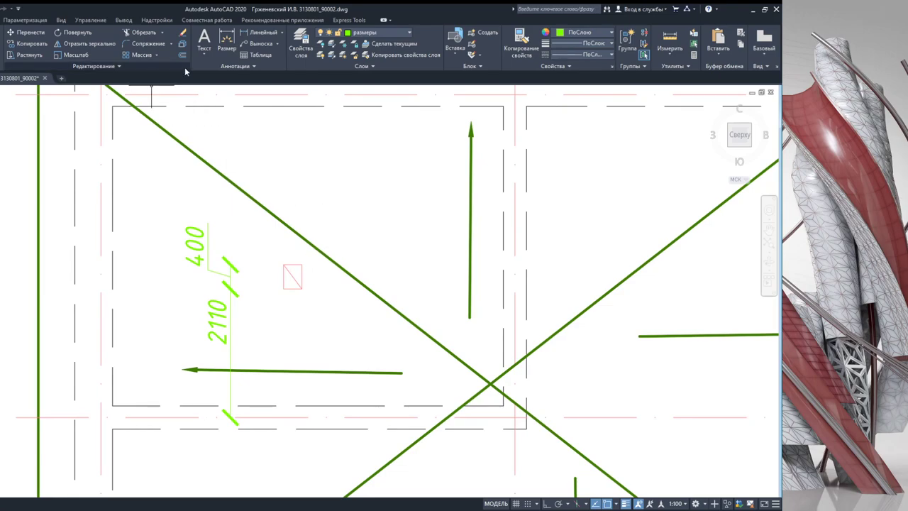
pyautogui.moveTo(327, 271); pyautogui.dragTo(322, 276, button='middle')
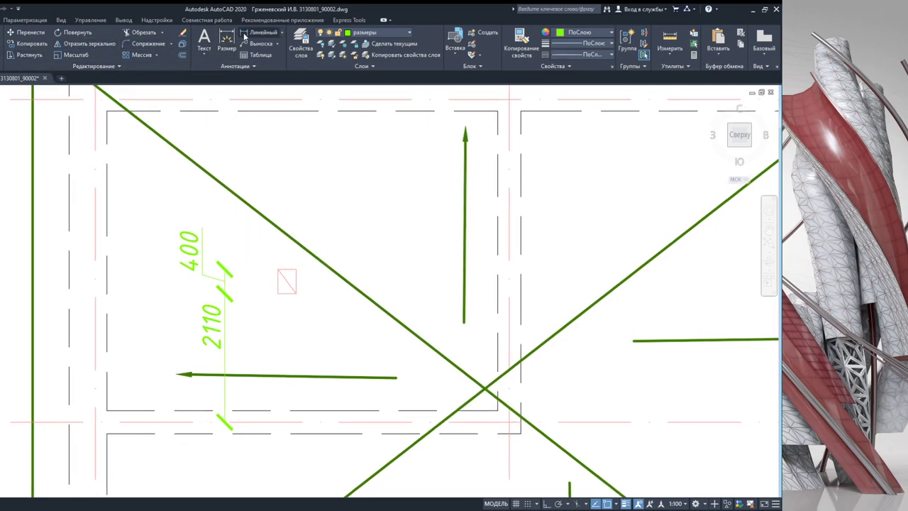
pyautogui.hotkey('ctrl', 'v')
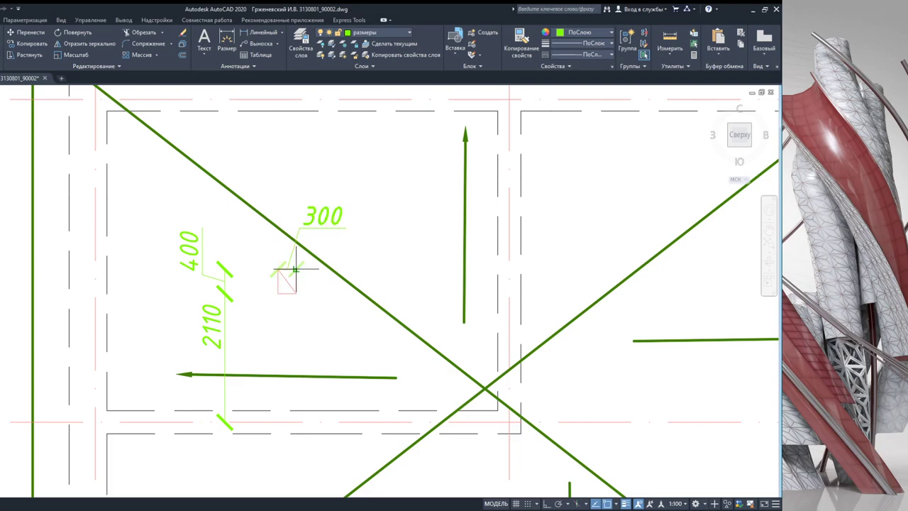
pyautogui.click(286, 223)
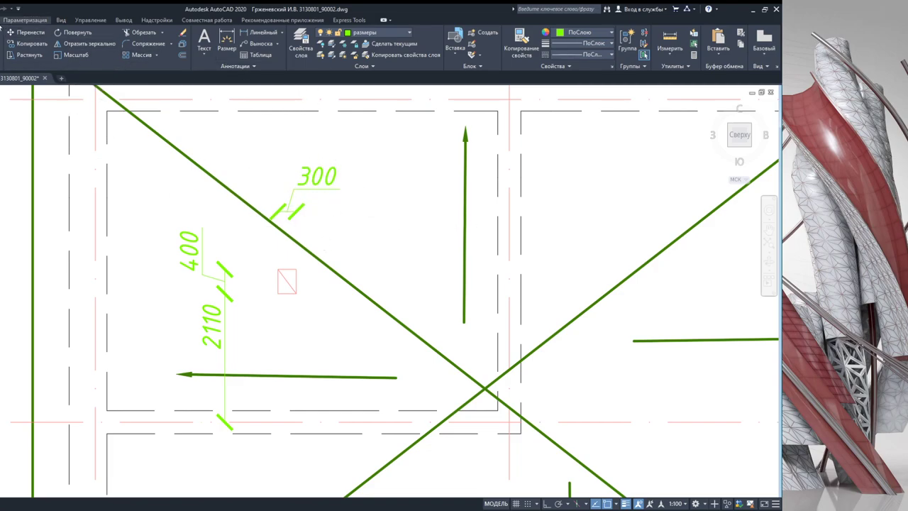
# Step: Continue from the 300 with a 3500 dimension to the wall
pyautogui.scroll(-2, 29, 32)
pyautogui.click(175, 54)
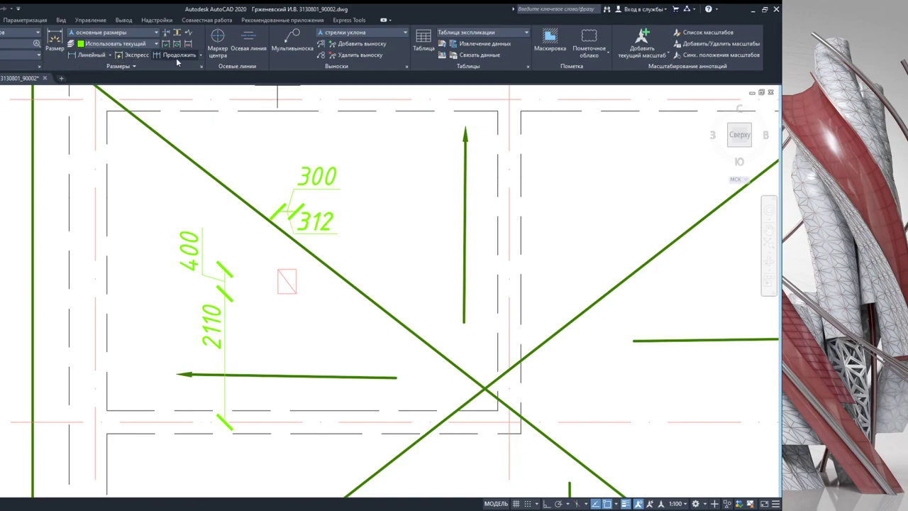
pyautogui.click(508, 210)
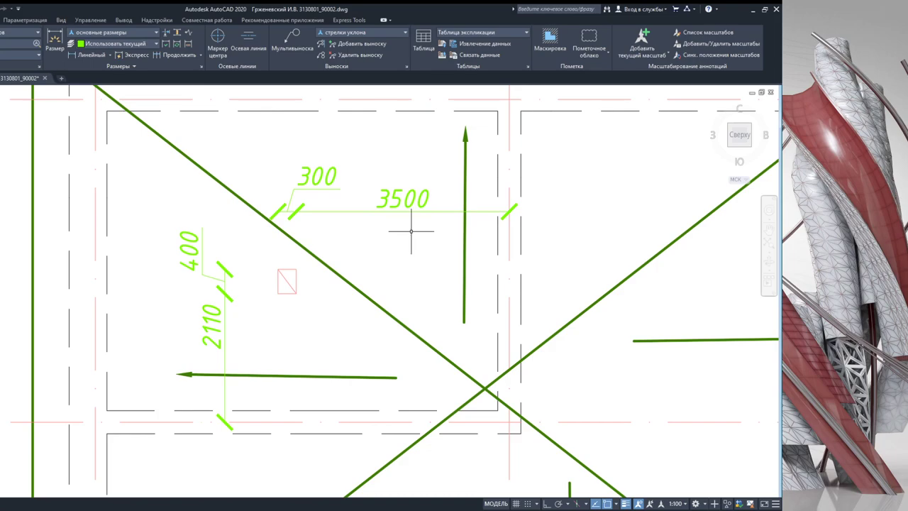
# Step: Dimension the lower-right funnel's width as 300 and shift its text to the left
pyautogui.scroll(-2, 411, 231)
pyautogui.moveTo(426, 243); pyautogui.dragTo(411, 217, button='middle')
pyautogui.scroll(-2, 313, 187)
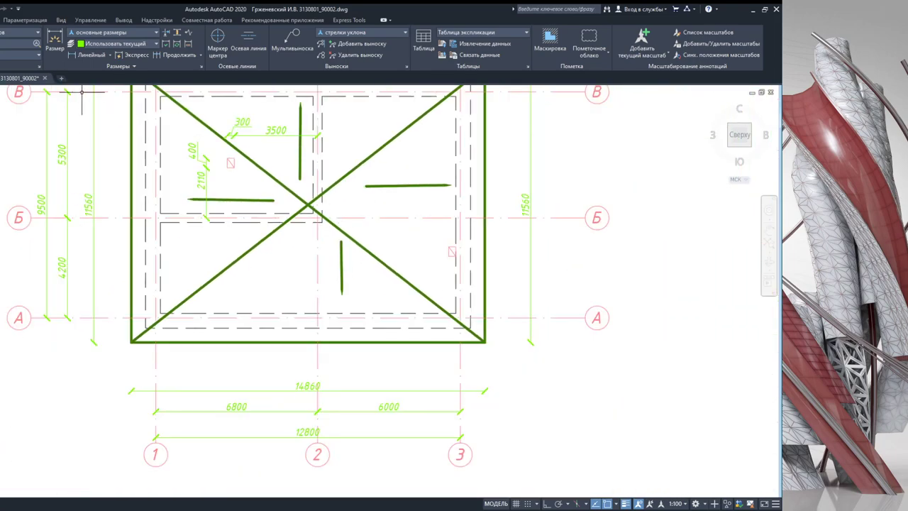
pyautogui.scroll(8, 461, 254)
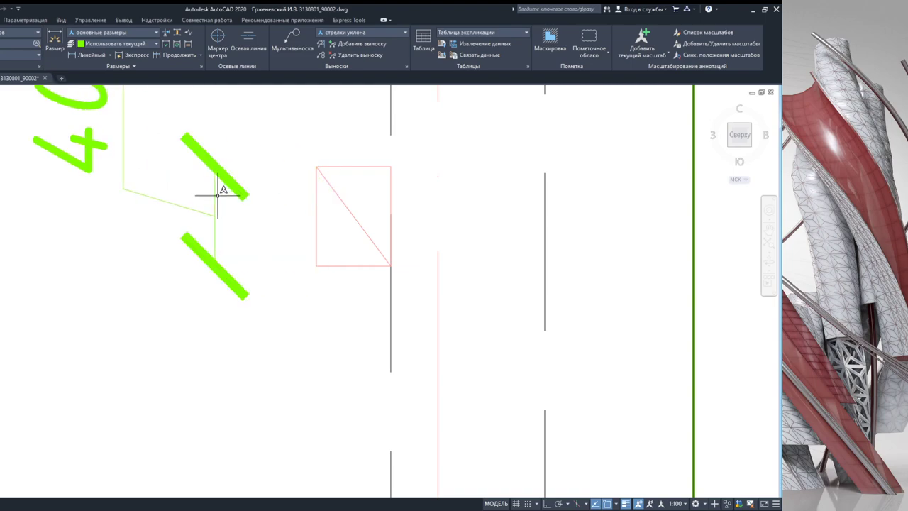
pyautogui.scroll(-5, 213, 190)
pyautogui.moveTo(213, 190); pyautogui.dragTo(216, 206, button='middle')
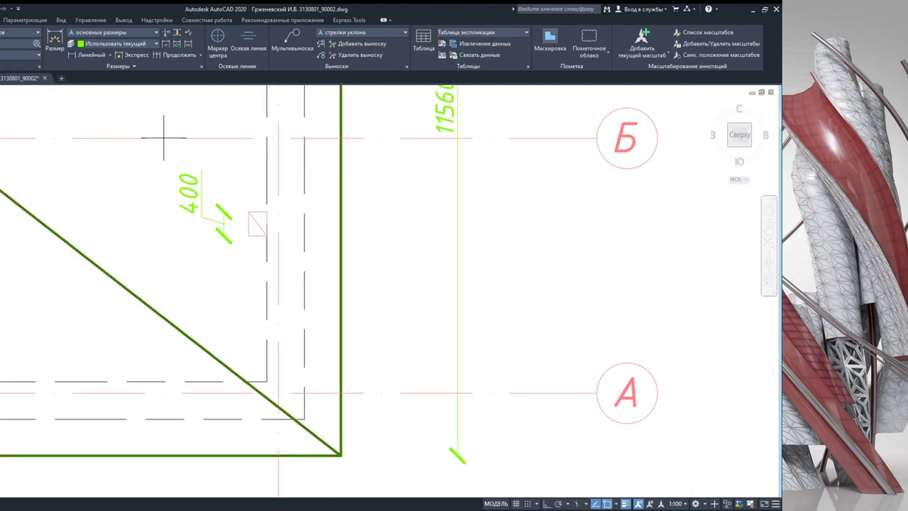
pyautogui.scroll(5, 267, 236)
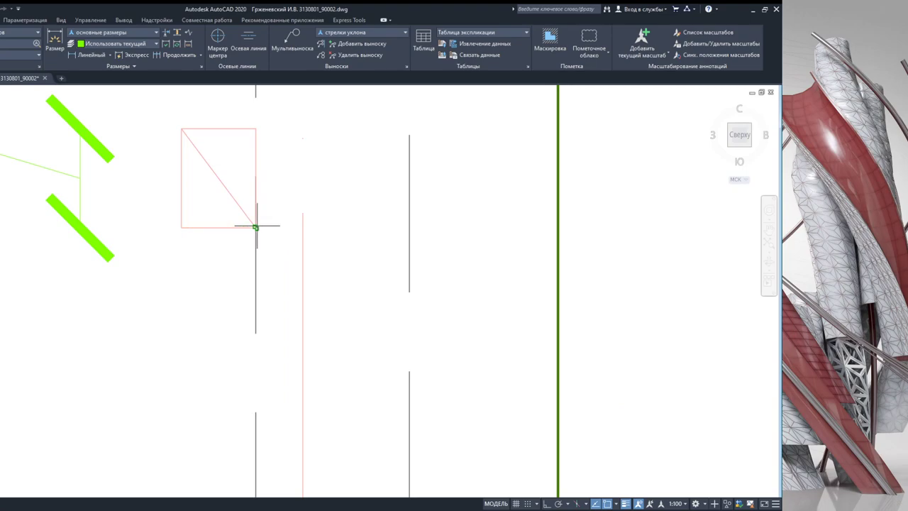
pyautogui.click(255, 227)
pyautogui.click(222, 286)
pyautogui.click(301, 410)
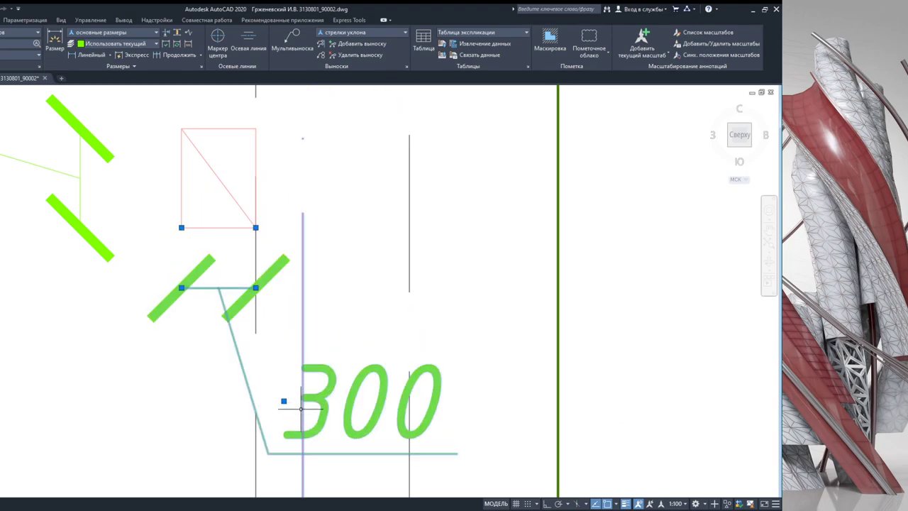
pyautogui.click(284, 401)
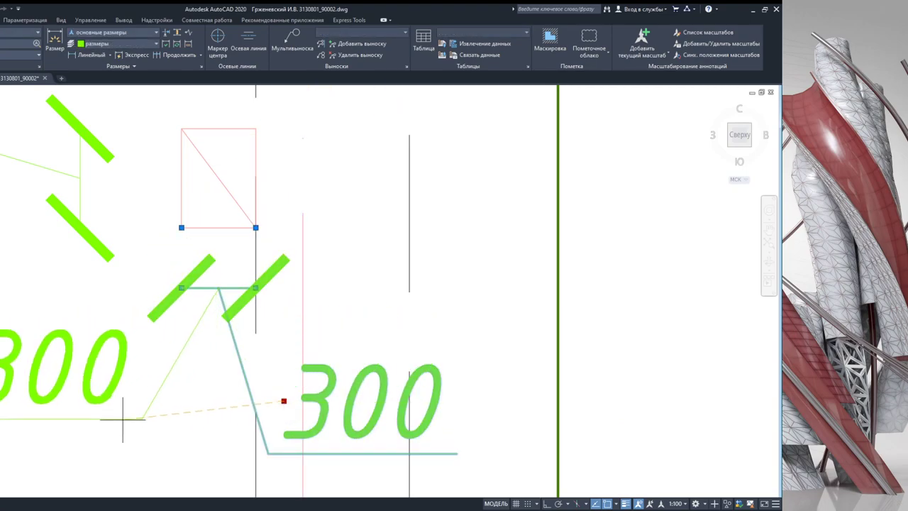
pyautogui.click(113, 427)
pyautogui.press('Escape')
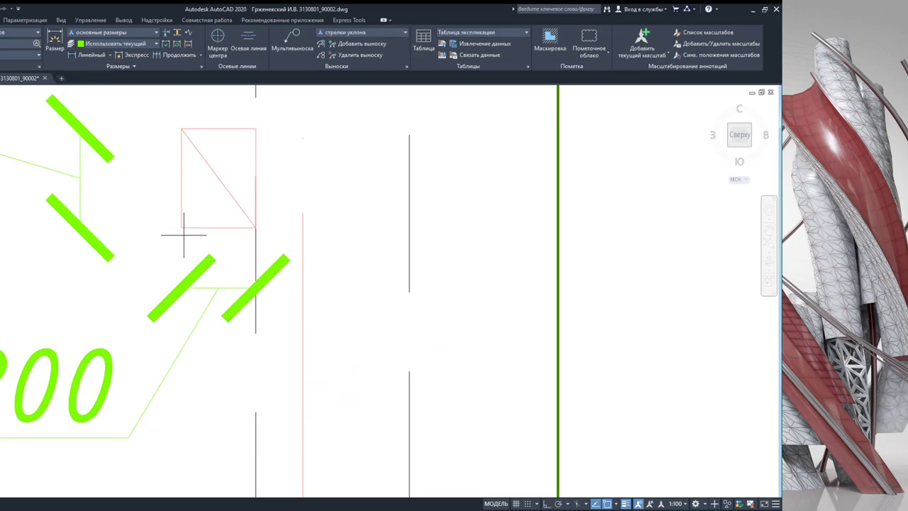
# Step: Add the 190 offset dimension from the funnel corner to the red line
pyautogui.click(183, 228)
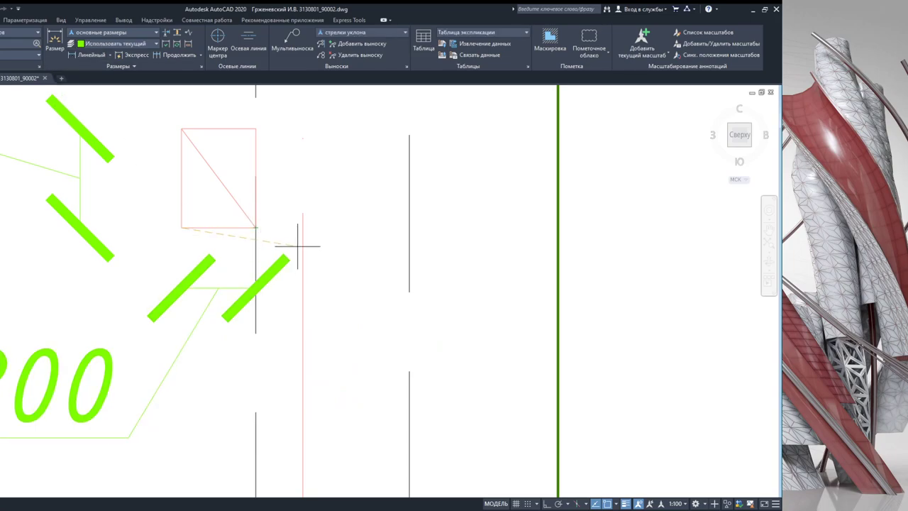
pyautogui.click(255, 228)
pyautogui.click(303, 214)
pyautogui.scroll(-3, 263, 283)
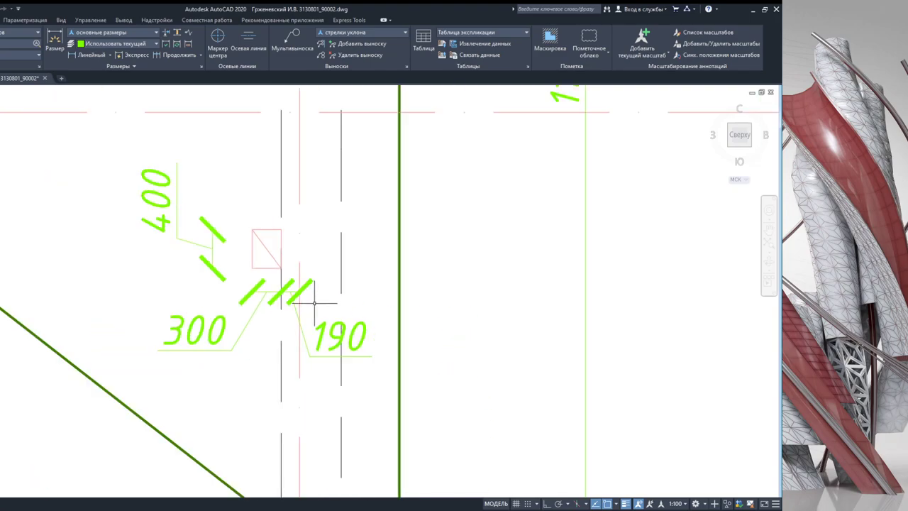
pyautogui.click(395, 263)
pyautogui.scroll(-2, 426, 266)
# Step: Move the 600 overhang texts on the right and top eaves clear of the roof edge
pyautogui.scroll(-2, 497, 272)
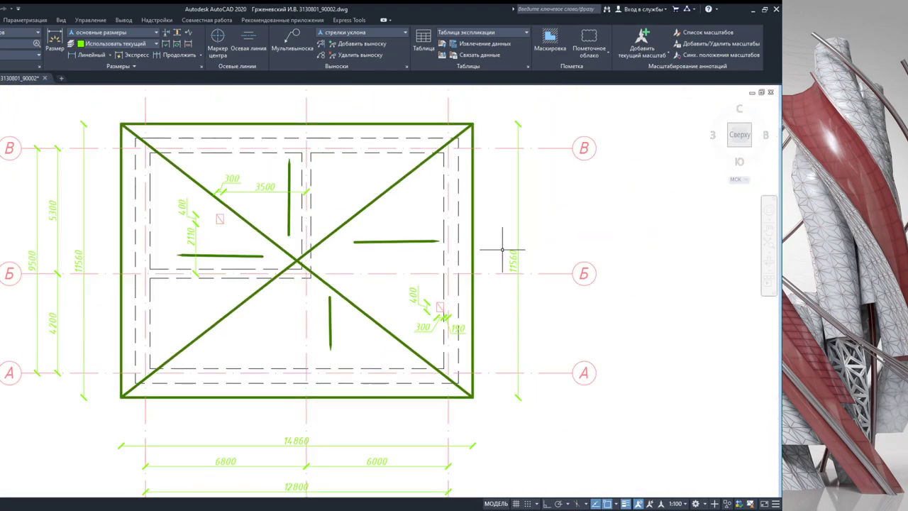
pyautogui.scroll(-2, 500, 248)
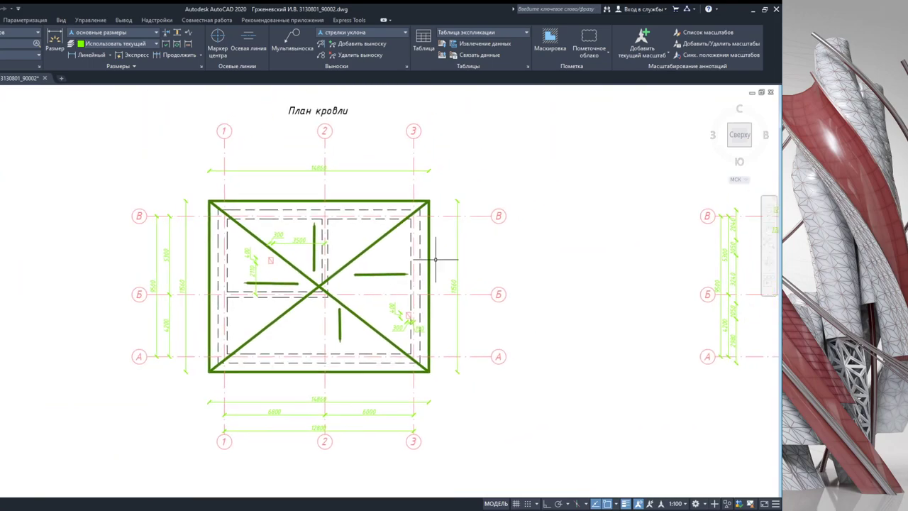
pyautogui.scroll(4, 436, 234)
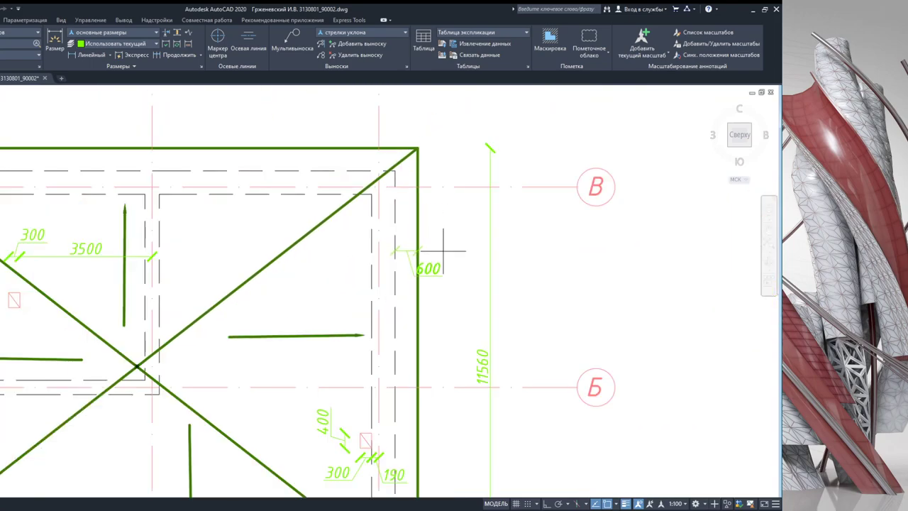
pyautogui.click(426, 268)
pyautogui.click(417, 270)
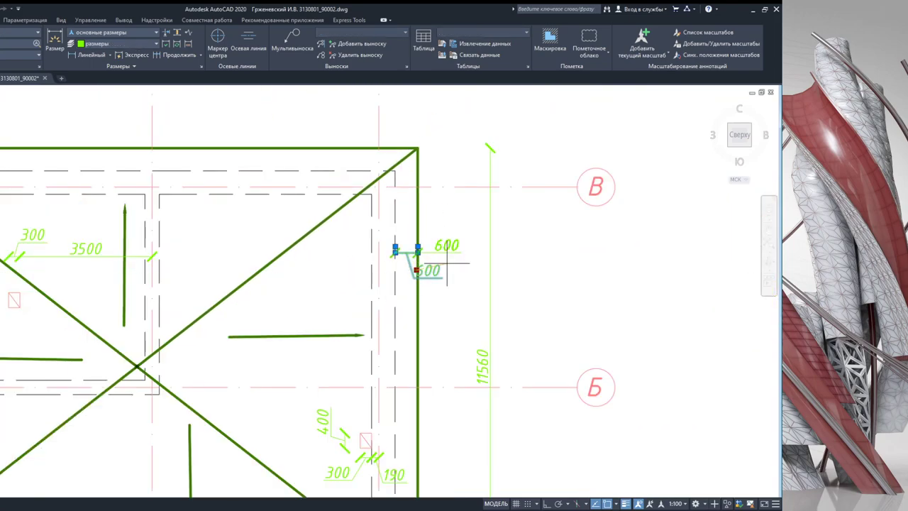
pyautogui.click(447, 261)
pyautogui.moveTo(463, 237); pyautogui.dragTo(469, 332, button='middle')
pyautogui.press('Escape')
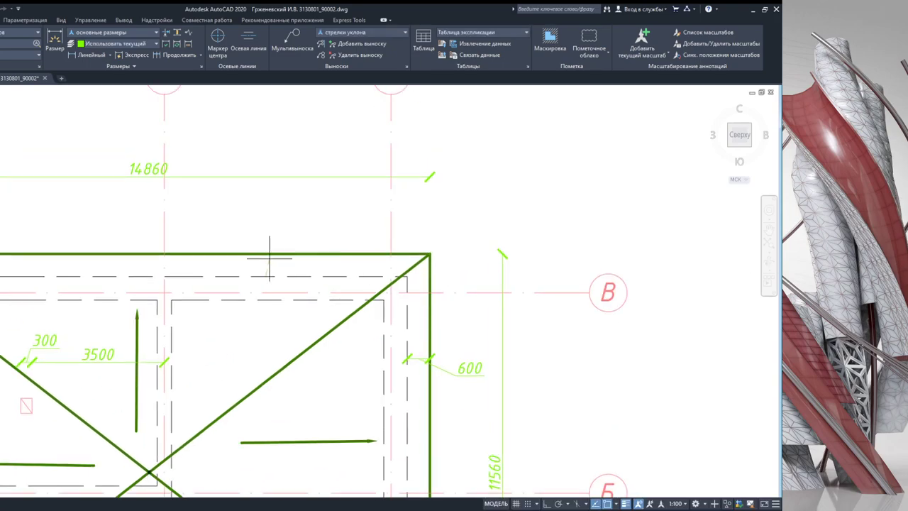
pyautogui.click(270, 257)
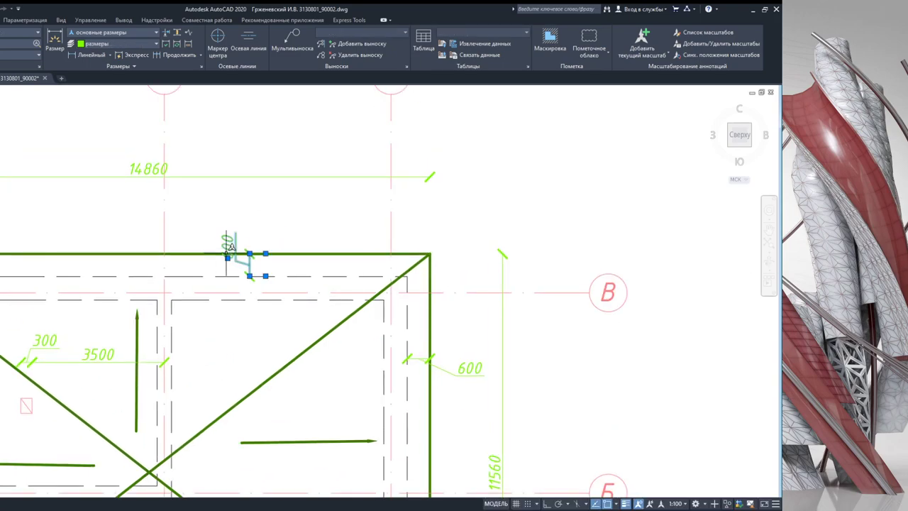
pyautogui.click(223, 212)
pyautogui.press('Escape')
# Step: Move the 600 overhang texts on the left and bottom eaves outside the roof edge
pyautogui.moveTo(227, 234); pyautogui.dragTo(494, 237, button='middle')
pyautogui.moveTo(171, 348); pyautogui.dragTo(293, 280, button='middle')
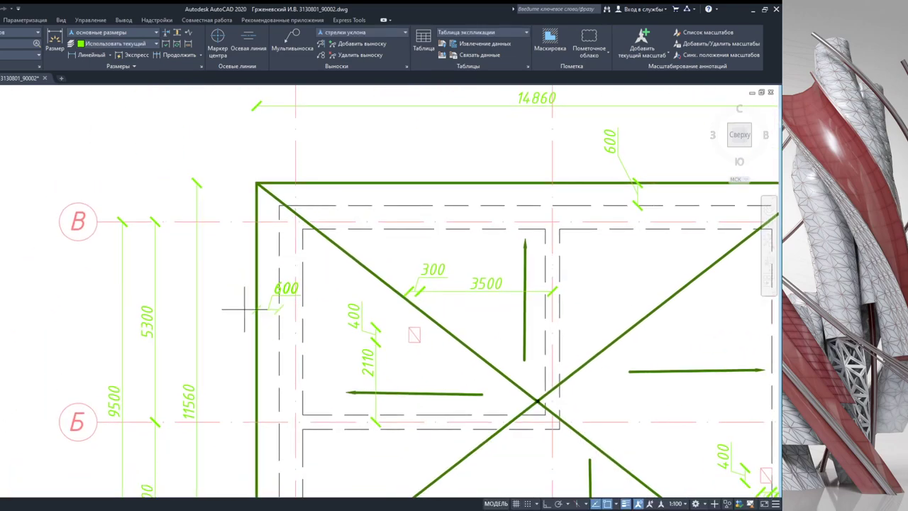
pyautogui.click(287, 290)
pyautogui.click(275, 289)
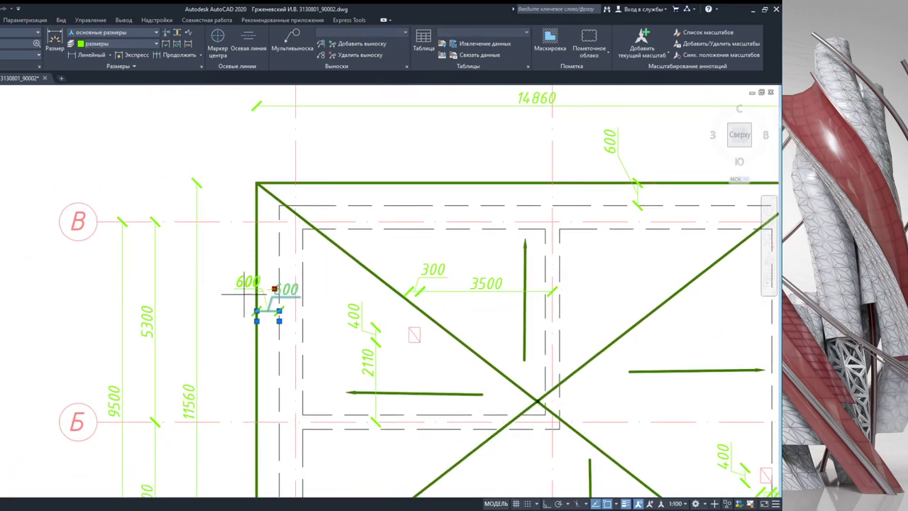
pyautogui.click(229, 338)
pyautogui.scroll(-1, 282, 261)
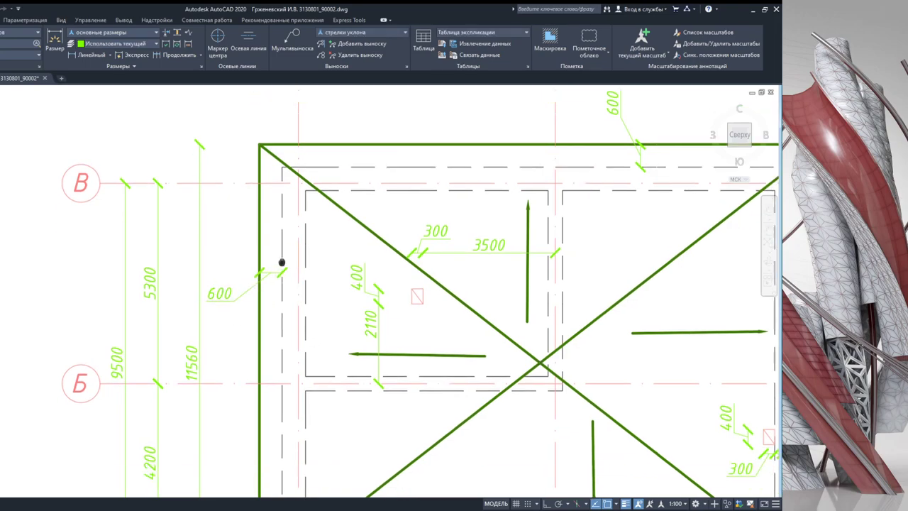
pyautogui.scroll(-3, 281, 261)
pyautogui.scroll(1, 241, 278)
pyautogui.scroll(2, 282, 288)
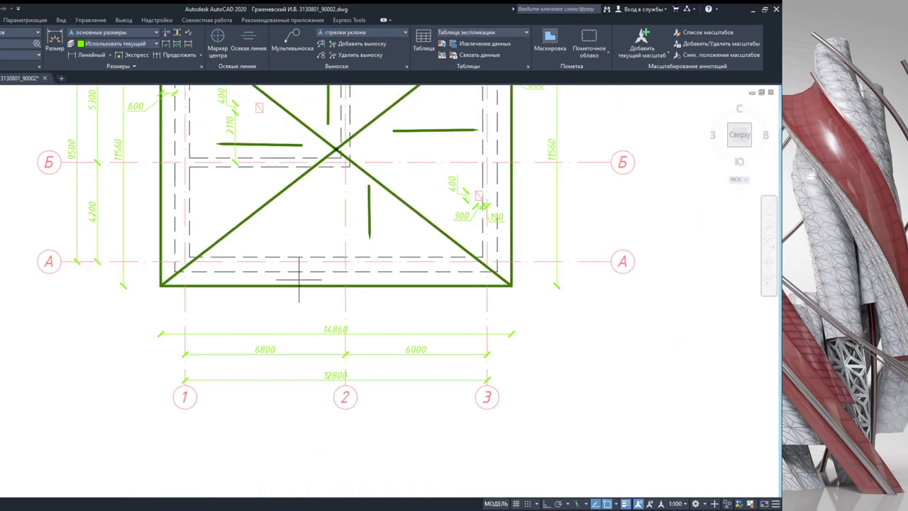
pyautogui.scroll(2, 298, 280)
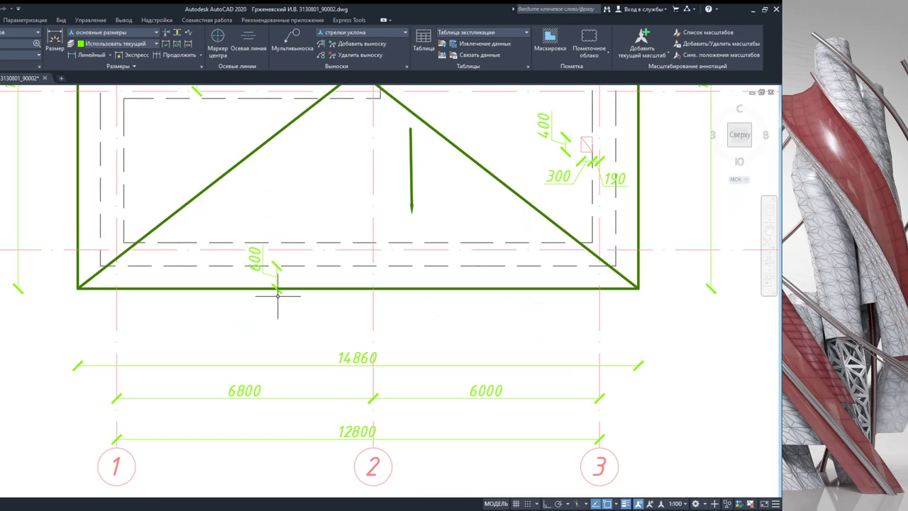
pyautogui.click(257, 262)
pyautogui.click(253, 270)
pyautogui.click(251, 320)
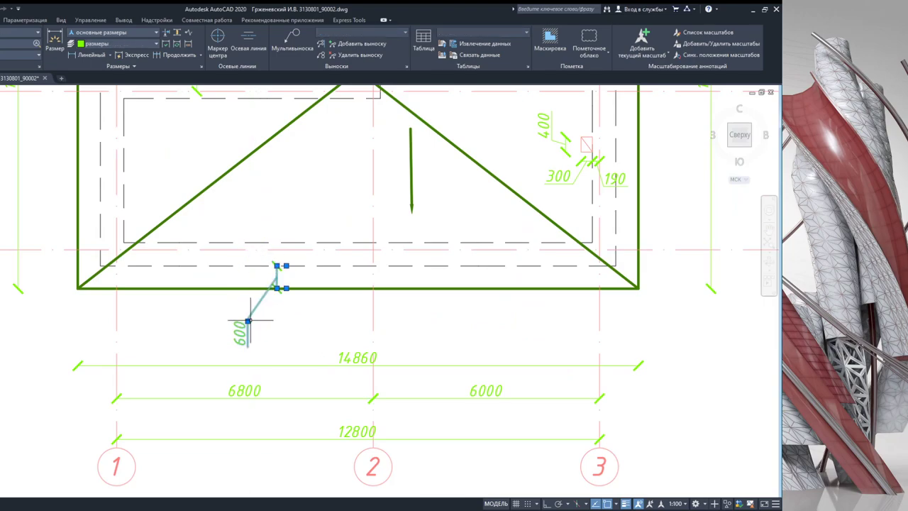
pyautogui.press('Escape')
pyautogui.scroll(-4, 251, 320)
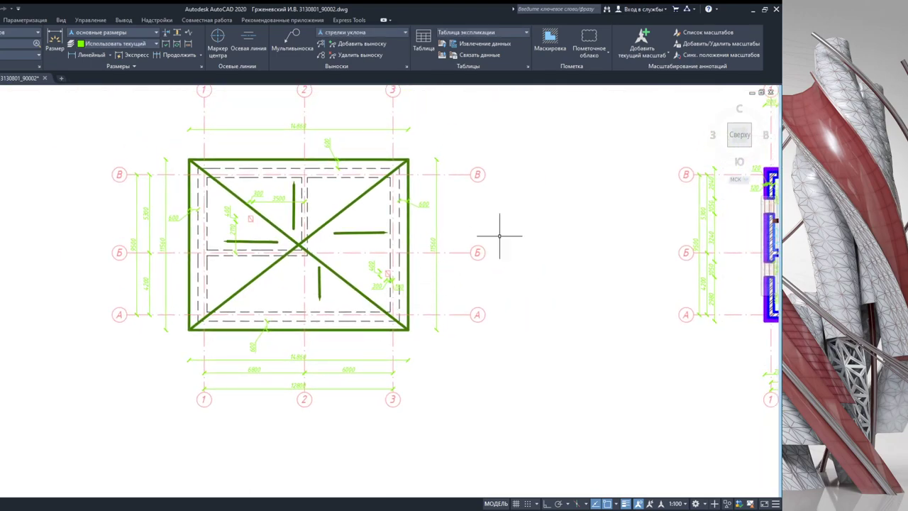
pyautogui.moveTo(388, 236); pyautogui.dragTo(377, 274, button='middle')
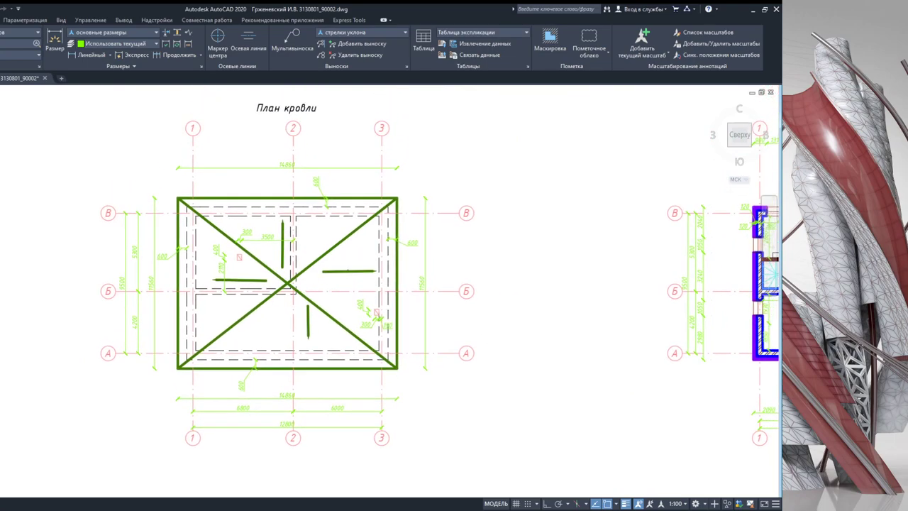
# Step: Delete the selected slope arrows from the roof plan and clear a stray selection
pyautogui.click(334, 271)
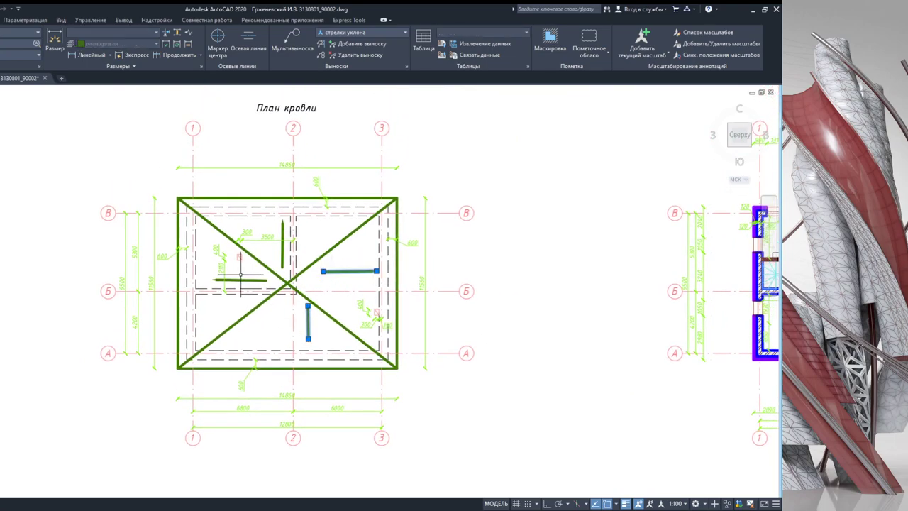
pyautogui.click(283, 250)
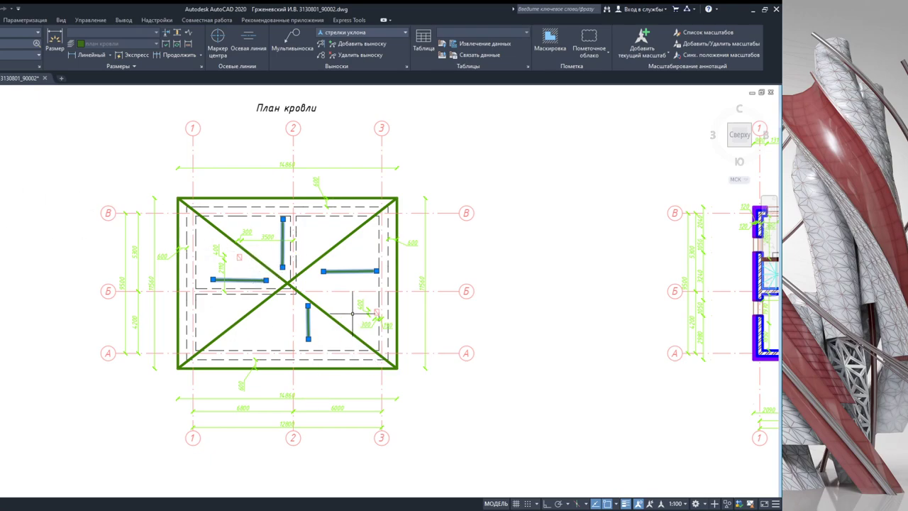
pyautogui.press('Delete')
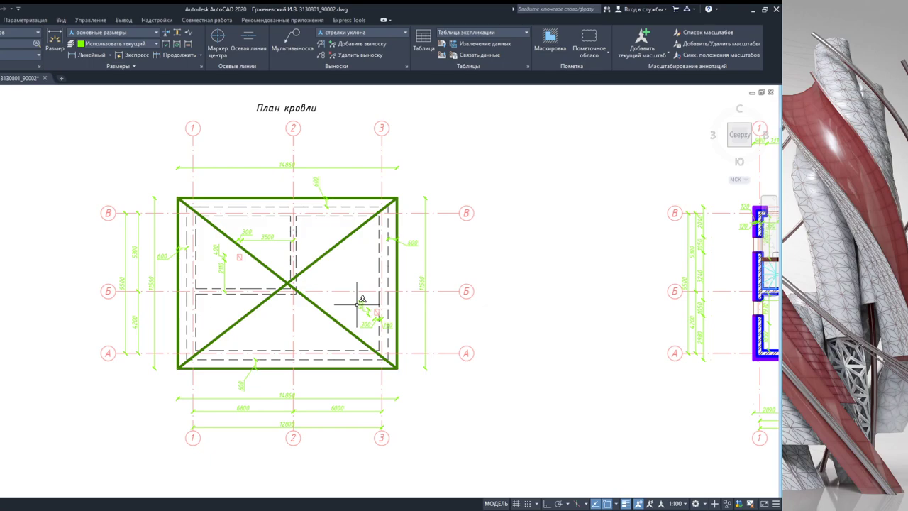
pyautogui.click(293, 249)
pyautogui.press('Escape')
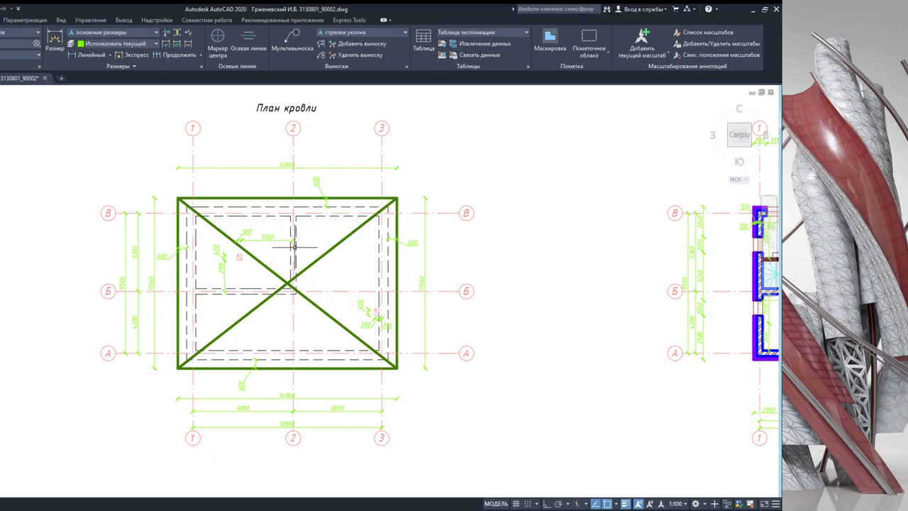